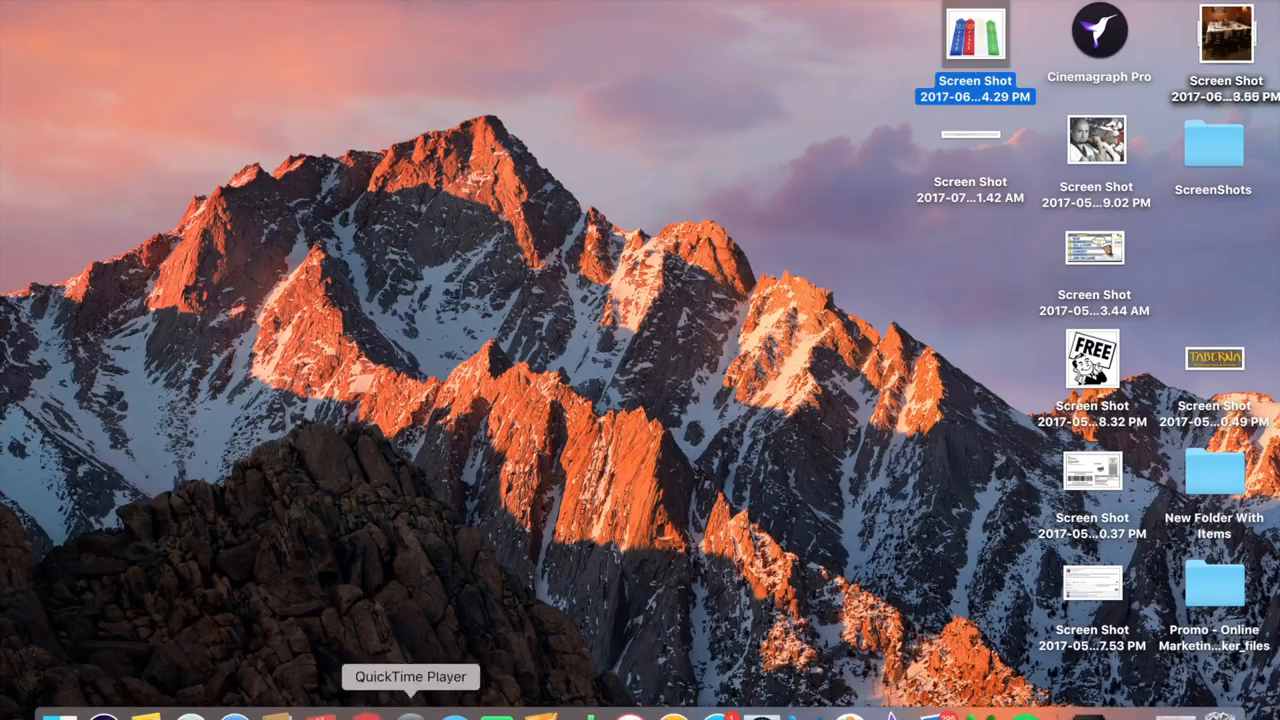
Switch to Google Chrome and load facebook.com.
{"action": "left_click", "coordinate": [366, 714]}
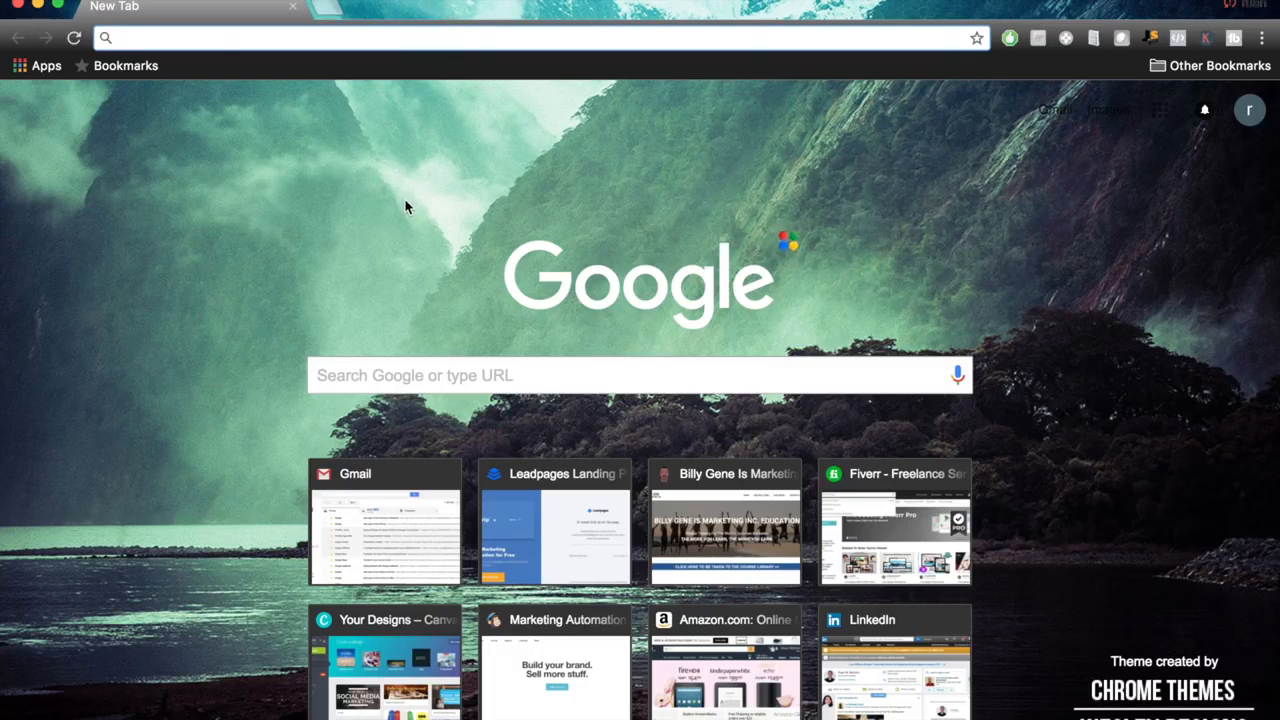
{"action": "type", "text": "facebook.com"}
{"action": "key", "text": "Return"}
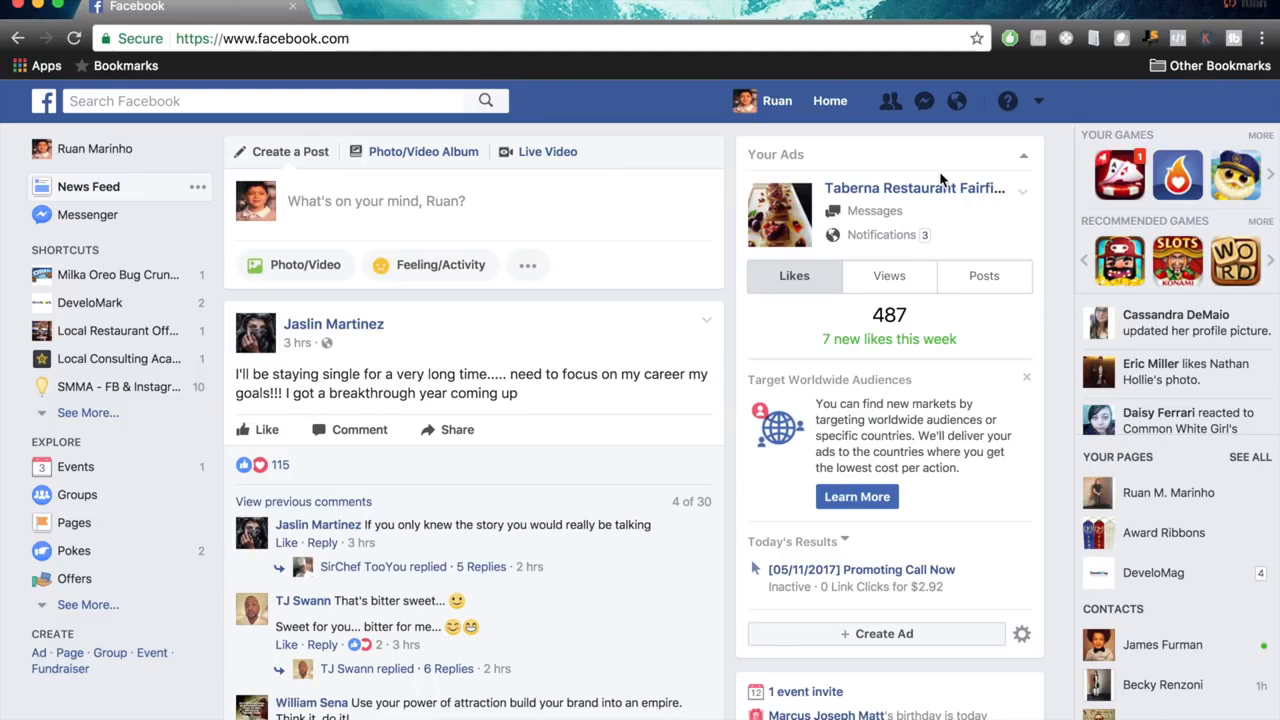
Start creating a new Facebook Page and choose Local Business or Place as its type.
{"action": "left_click", "coordinate": [1040, 103]}
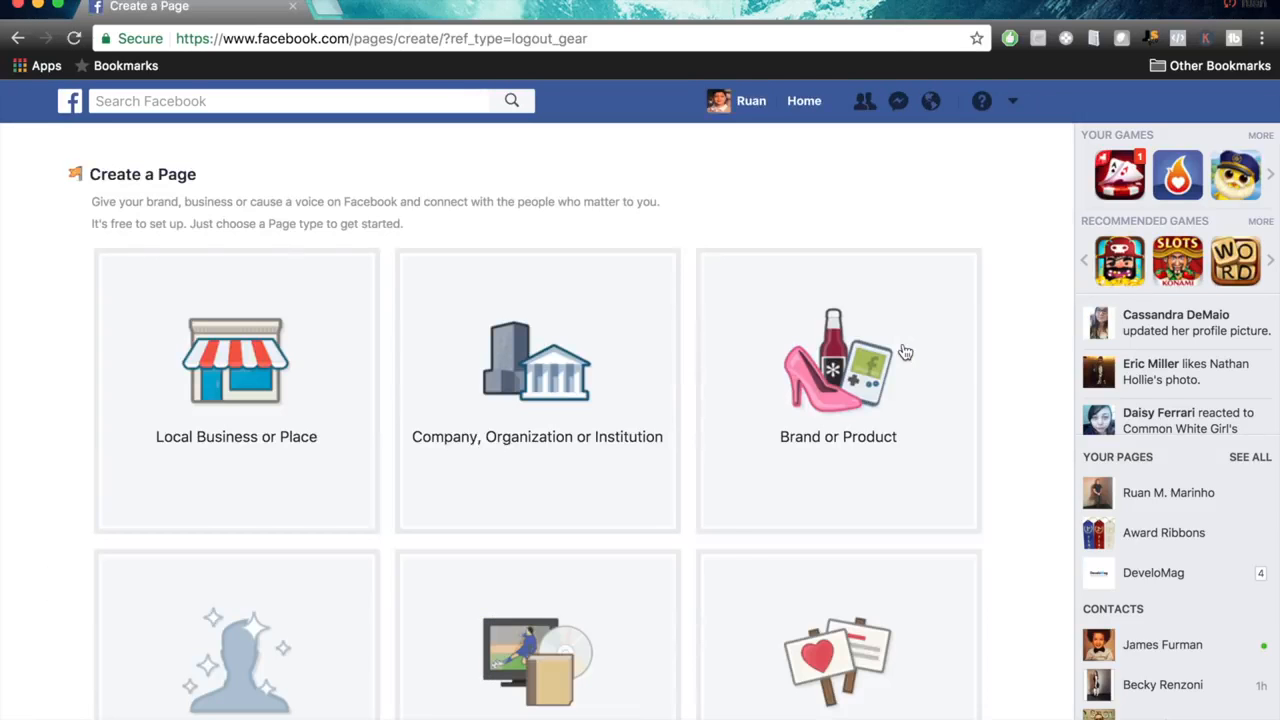
{"action": "scroll", "coordinate": [1008, 389], "scroll_direction": "down", "scroll_amount": 3}
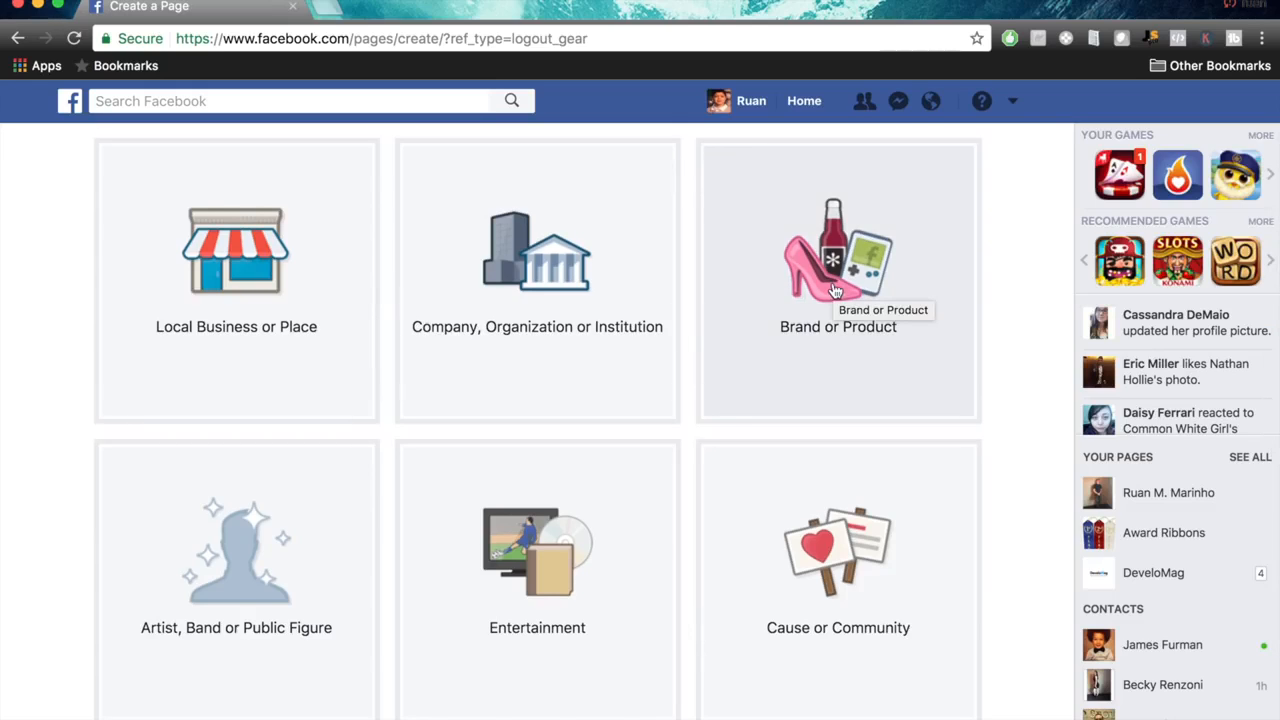
{"action": "left_click", "coordinate": [224, 307]}
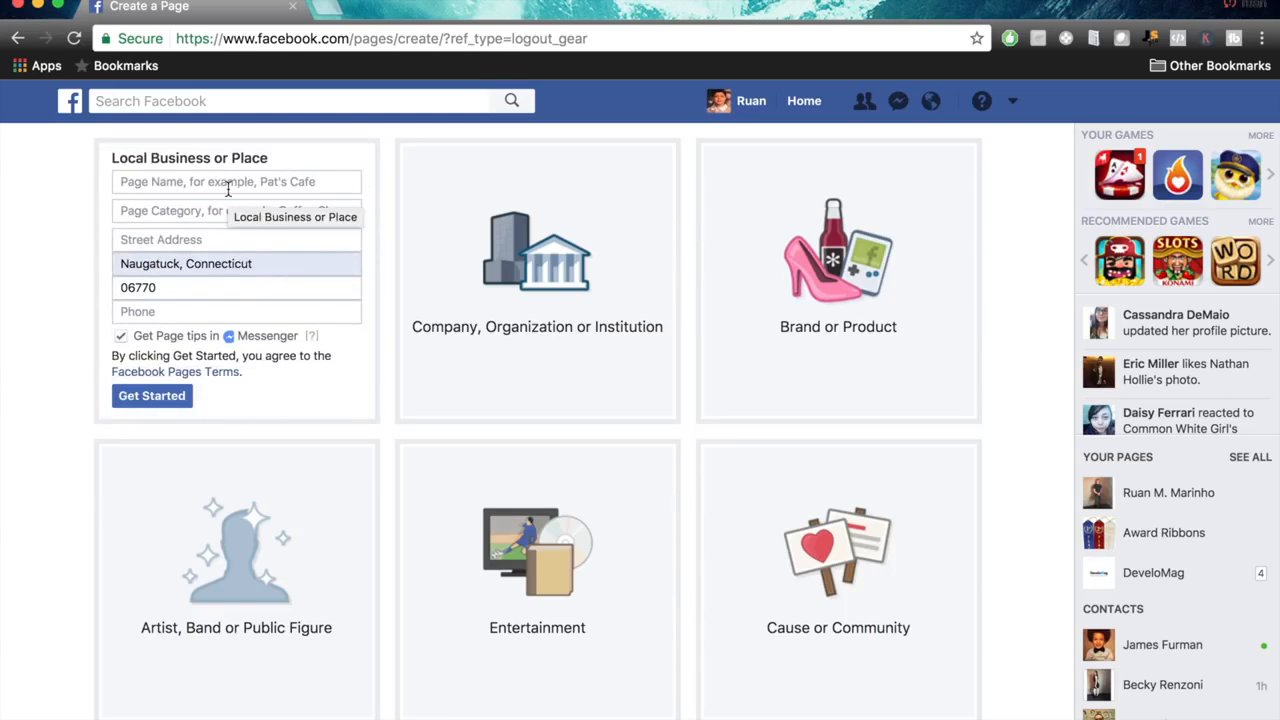
Name the Page "Justins Coffee Shop" and set its category to Restaurant.
{"action": "left_click", "coordinate": [228, 189]}
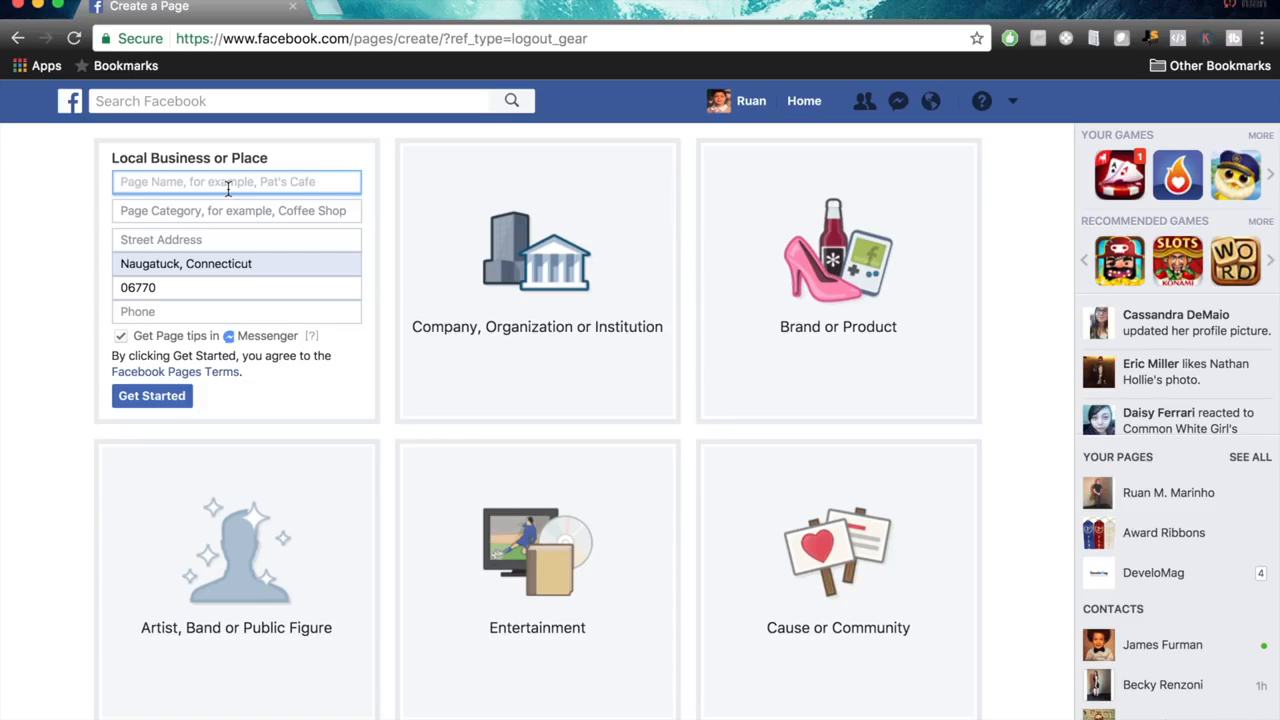
{"action": "type", "text": "Ju"}
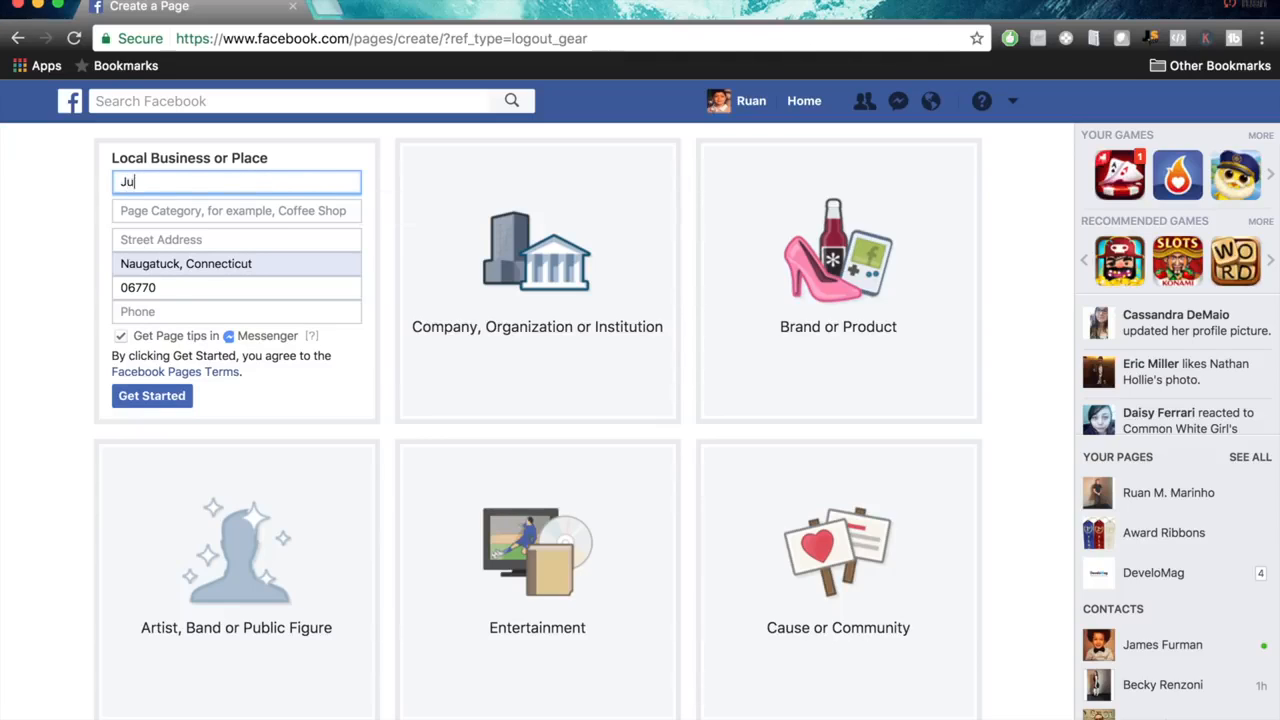
{"action": "type", "text": "stins Coffee Shop"}
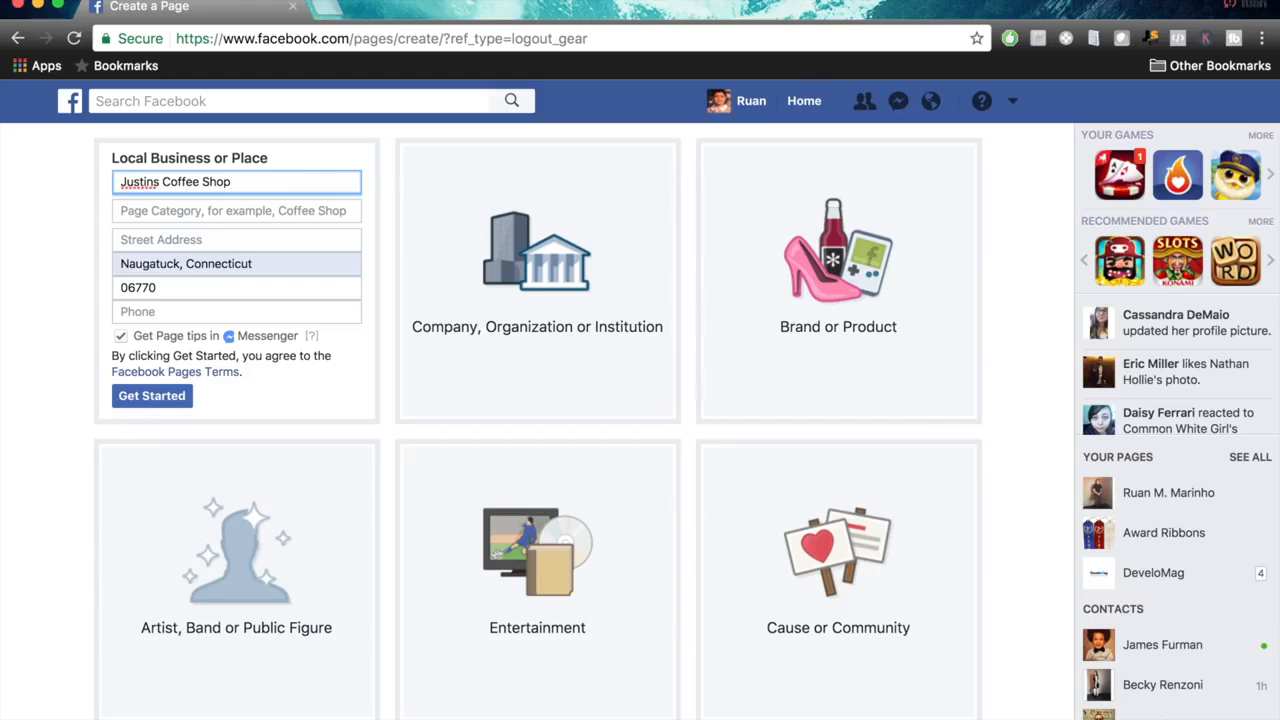
{"action": "left_click", "coordinate": [225, 214]}
{"action": "type", "text": "Rest"}
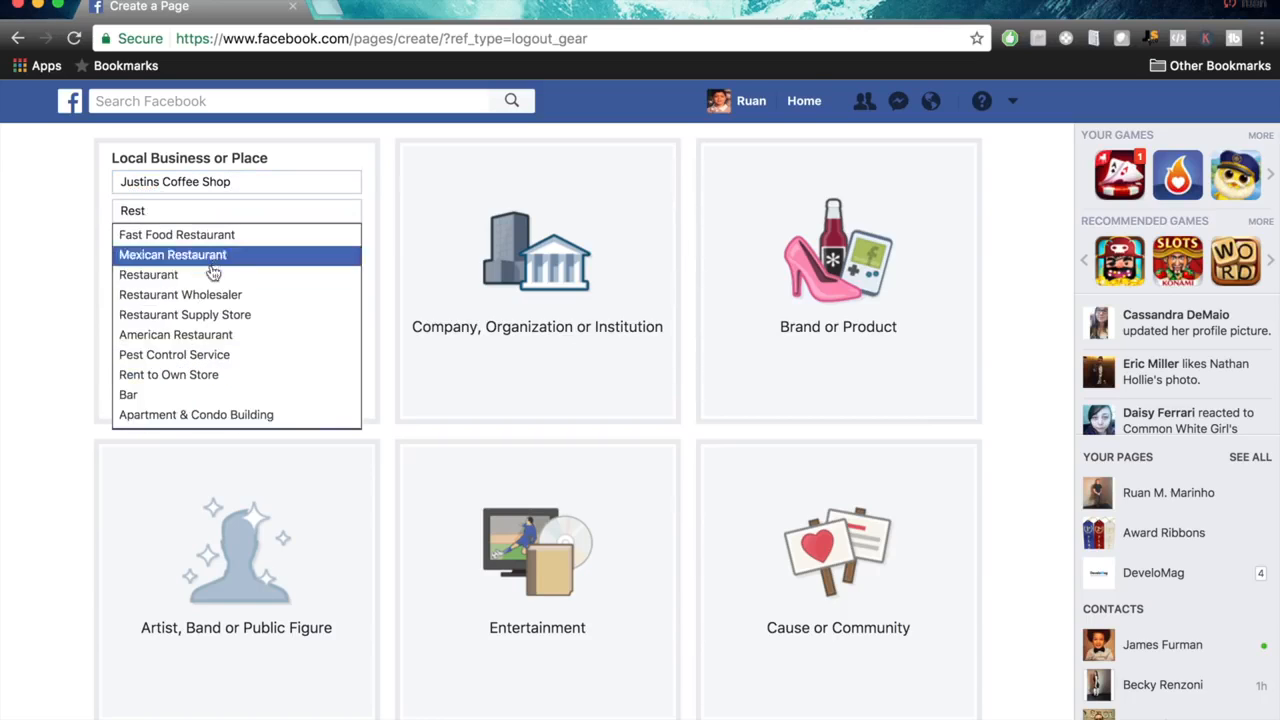
{"action": "left_click", "coordinate": [208, 272]}
Enter the business's street address and replace the prefilled city with Fairfield, Connecticut.
{"action": "left_click", "coordinate": [199, 243]}
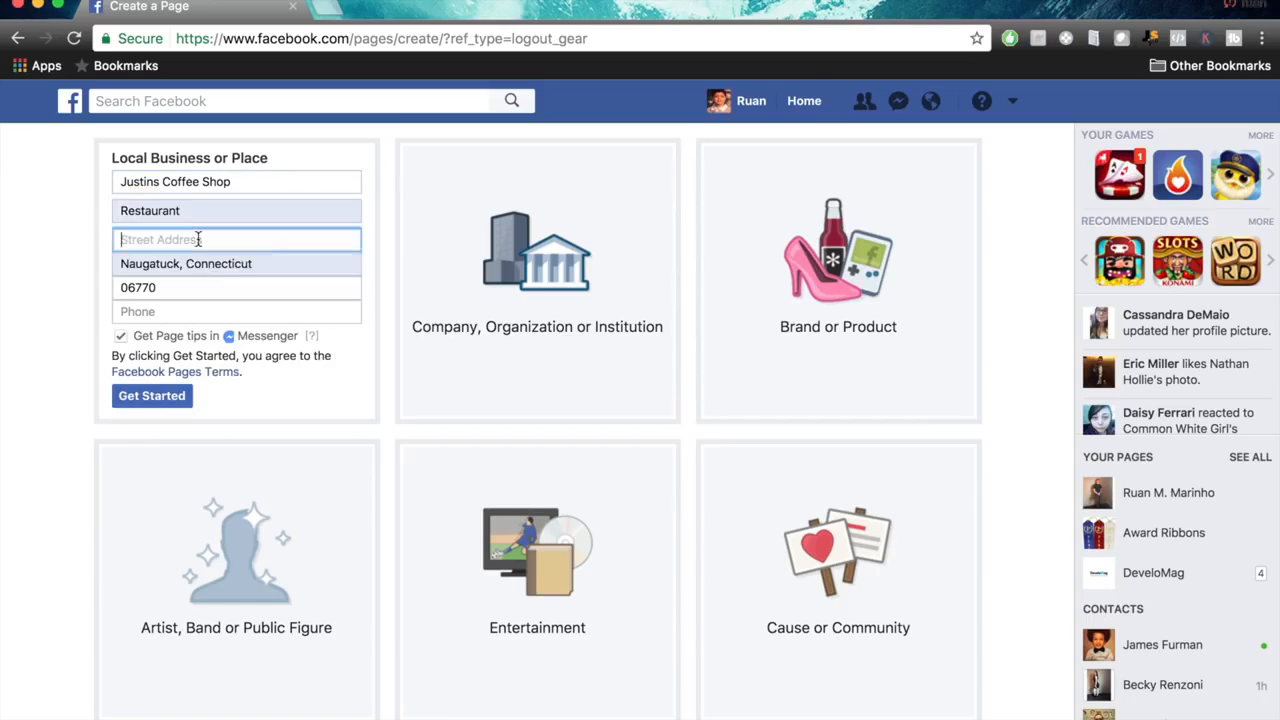
{"action": "left_click", "coordinate": [347, 266]}
{"action": "left_click", "coordinate": [231, 238]}
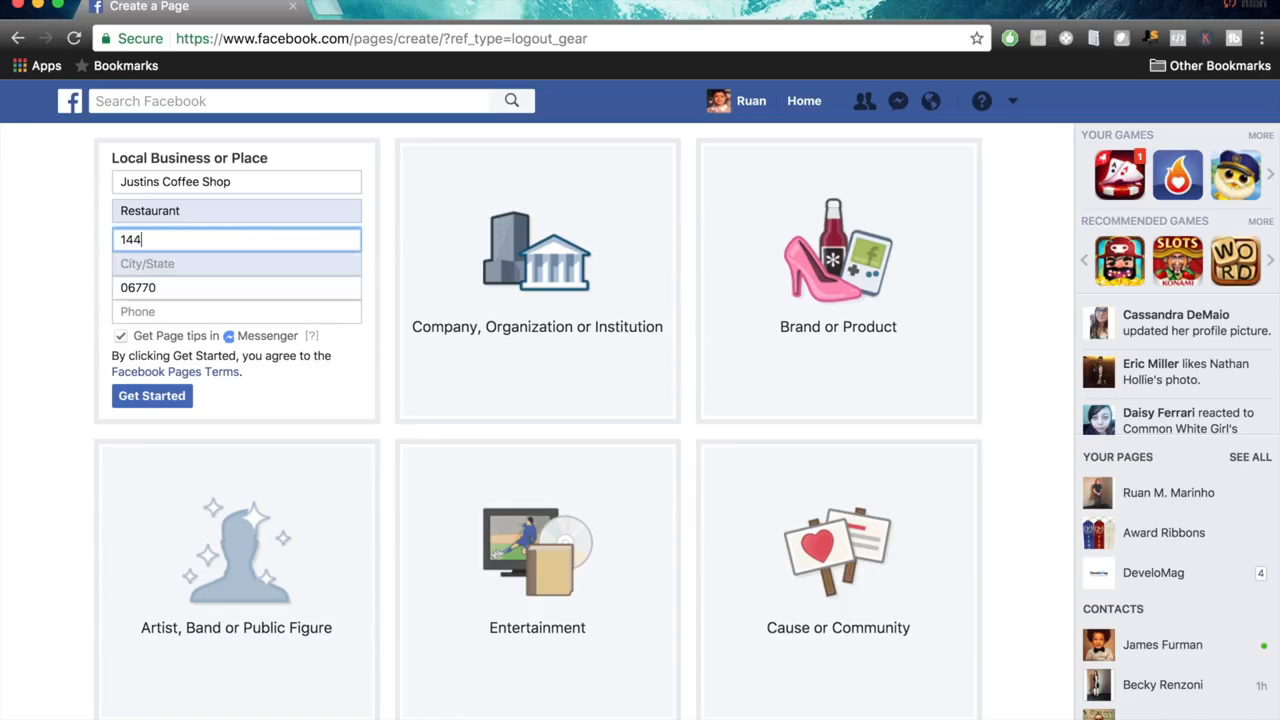
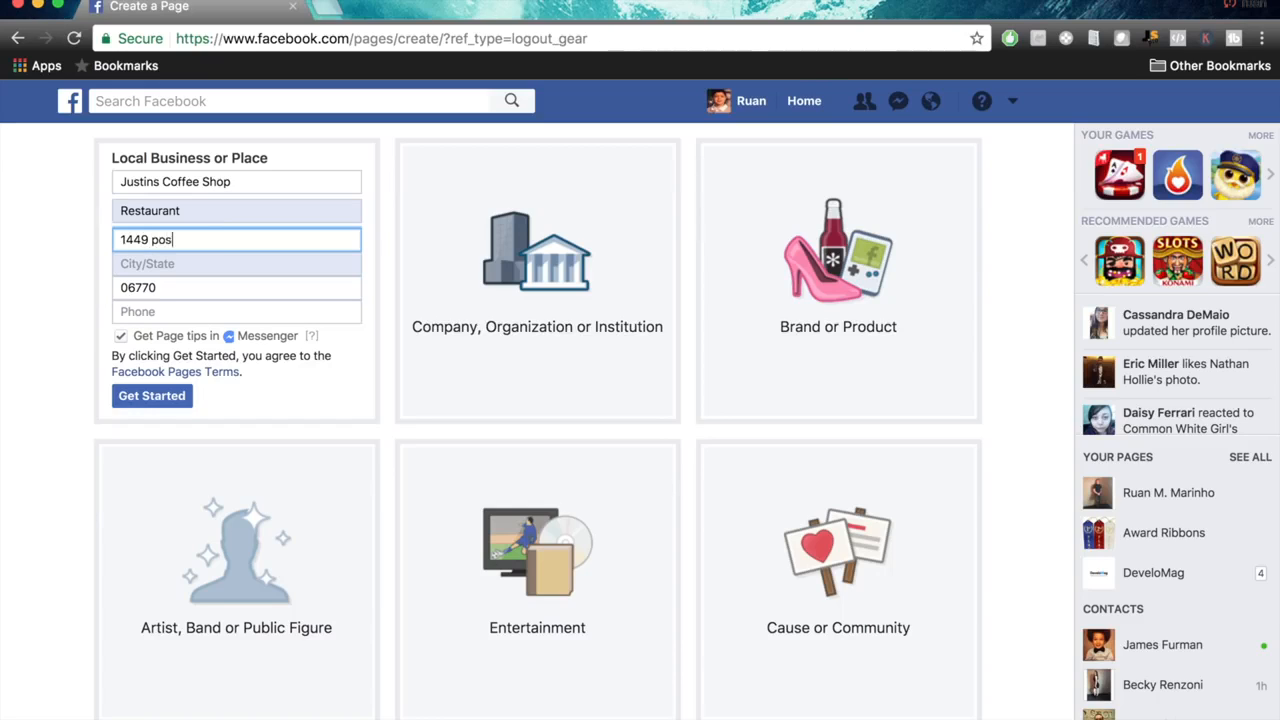
{"action": "left_click", "coordinate": [202, 261]}
{"action": "type", "text": "fairfield"}
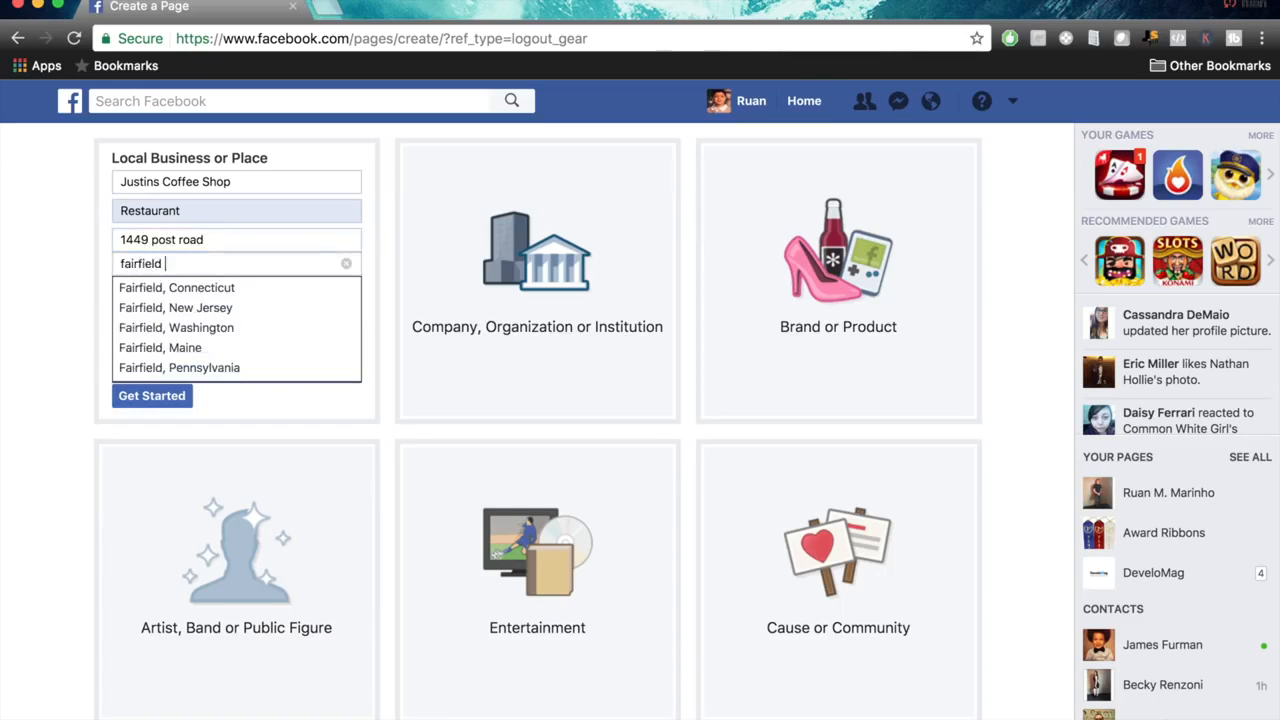
{"action": "left_click", "coordinate": [185, 288]}
Enter the business's phone number and submit the form to create the Page.
{"action": "left_click", "coordinate": [160, 312]}
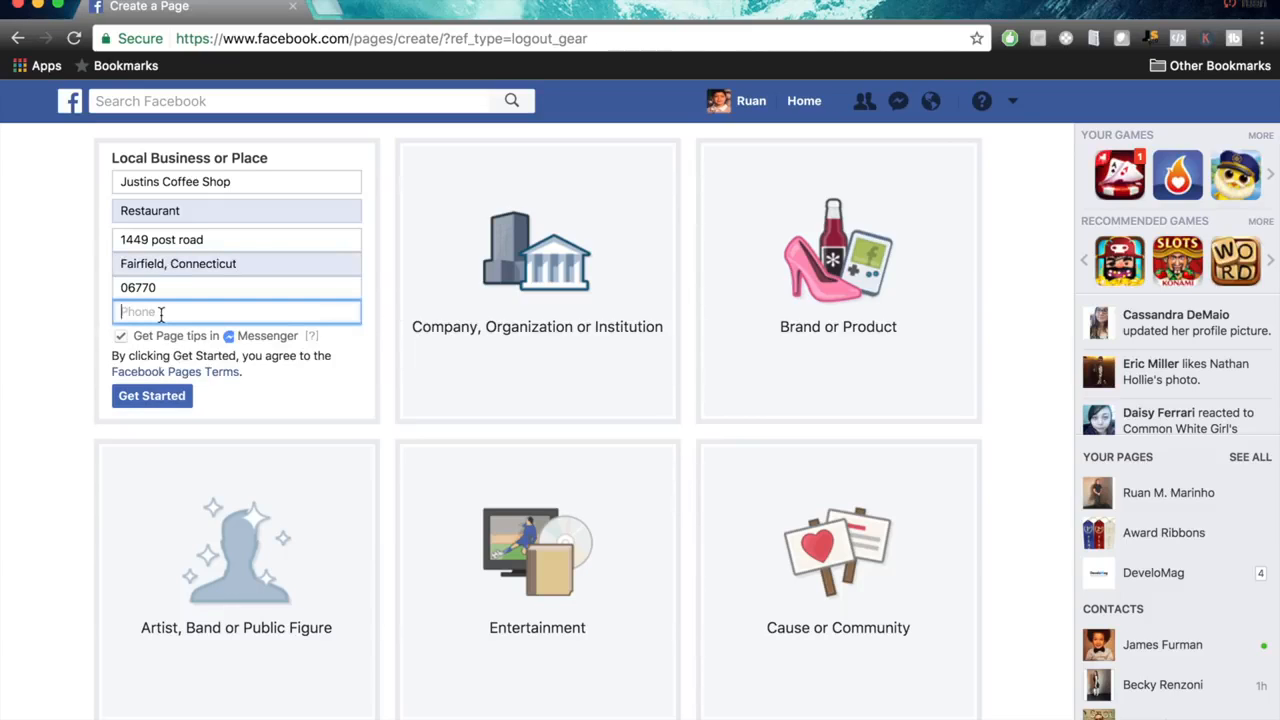
{"action": "type", "text": "2039999999"}
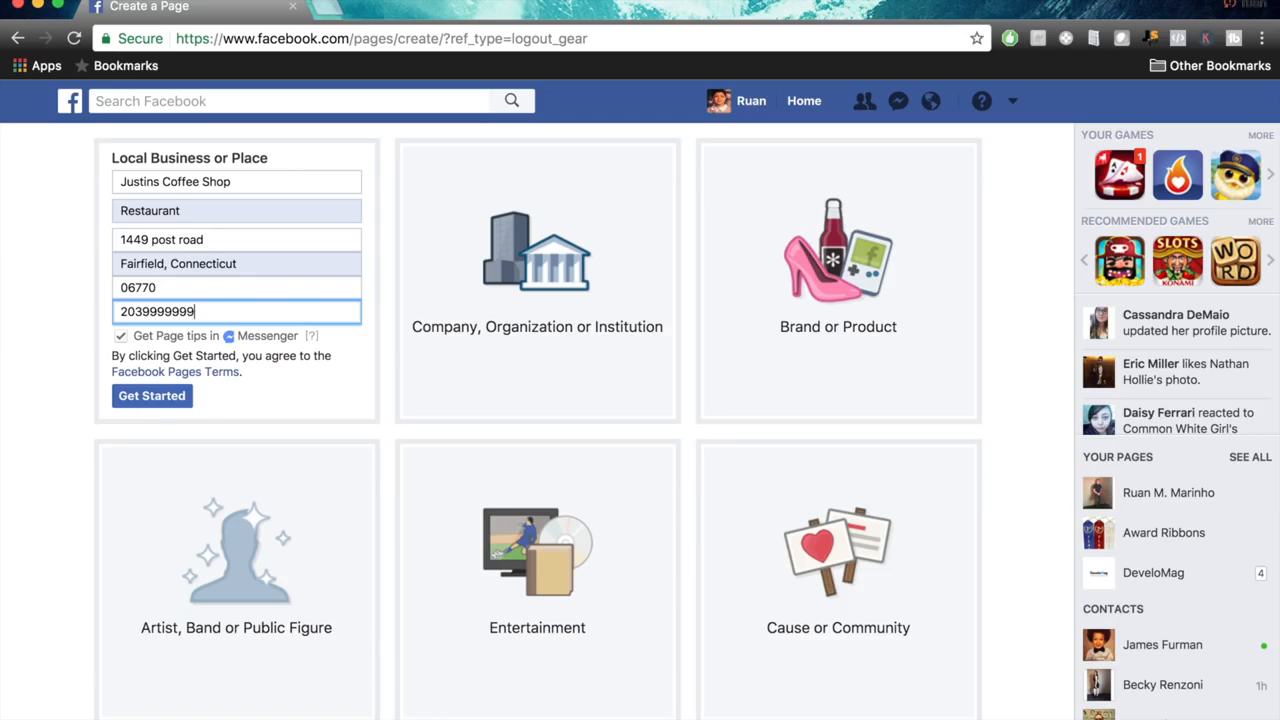
{"action": "left_click", "coordinate": [150, 397]}
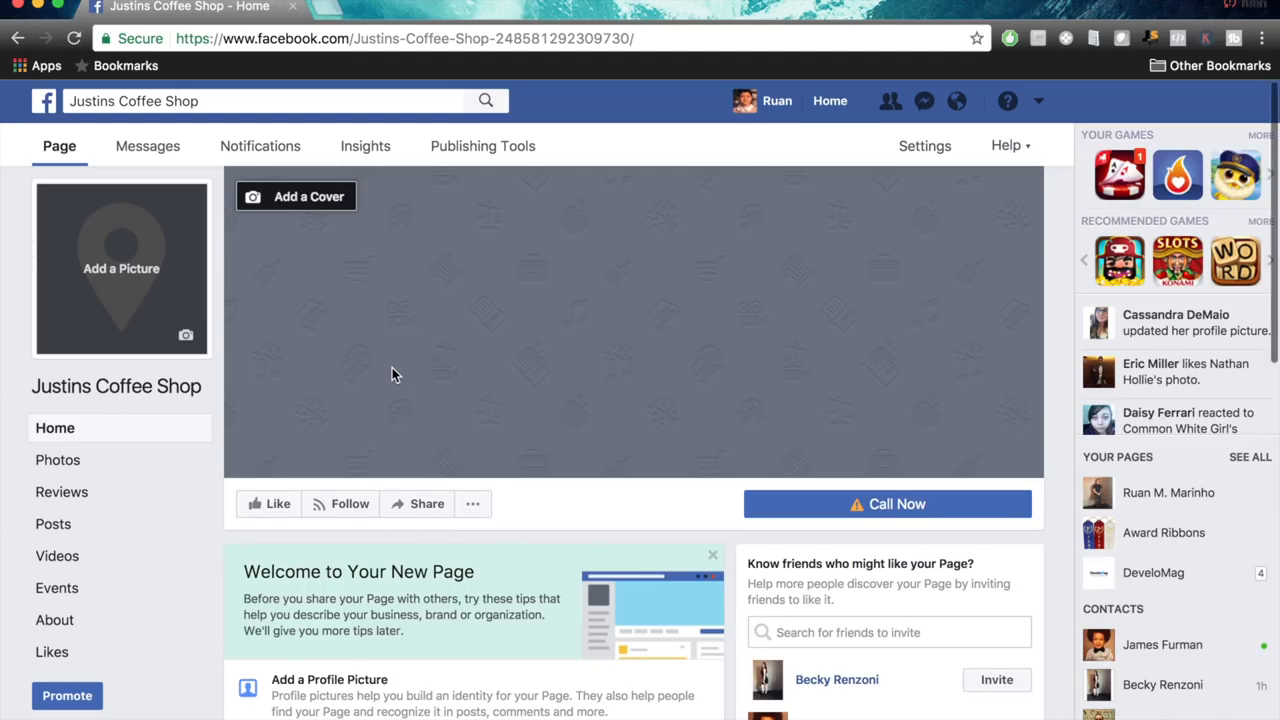
Look over the new Page's cover area, welcome tips, friend invitations and posting options.
{"action": "scroll", "coordinate": [392, 374], "scroll_direction": "down", "scroll_amount": 2}
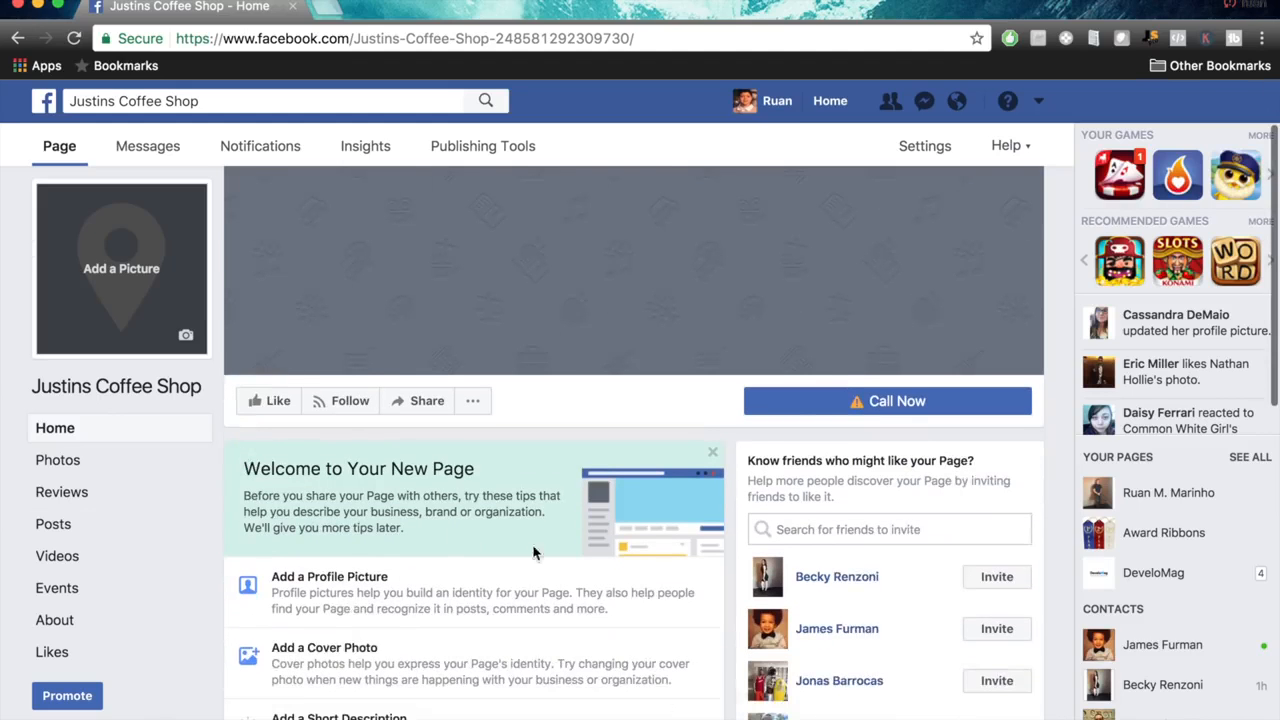
{"action": "scroll", "coordinate": [594, 446], "scroll_direction": "down", "scroll_amount": 7}
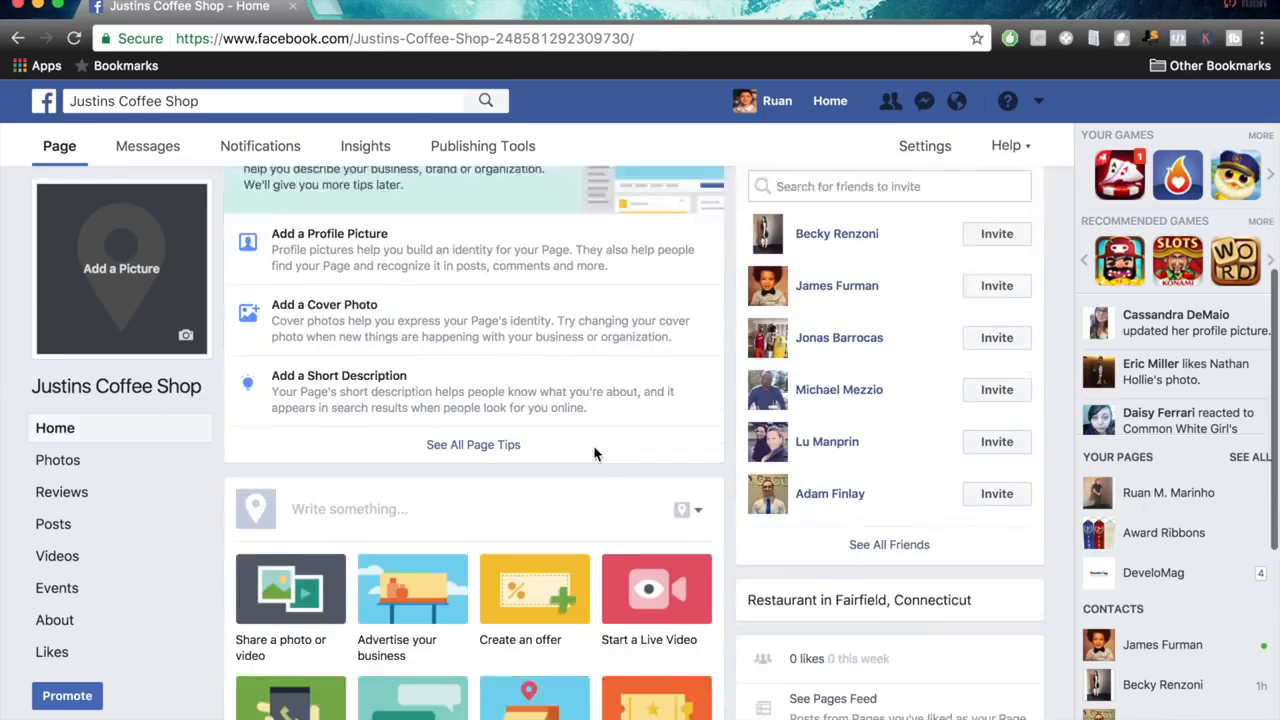
{"action": "scroll", "coordinate": [594, 451], "scroll_direction": "up", "scroll_amount": 5}
{"action": "scroll", "coordinate": [594, 451], "scroll_direction": "down", "scroll_amount": 9}
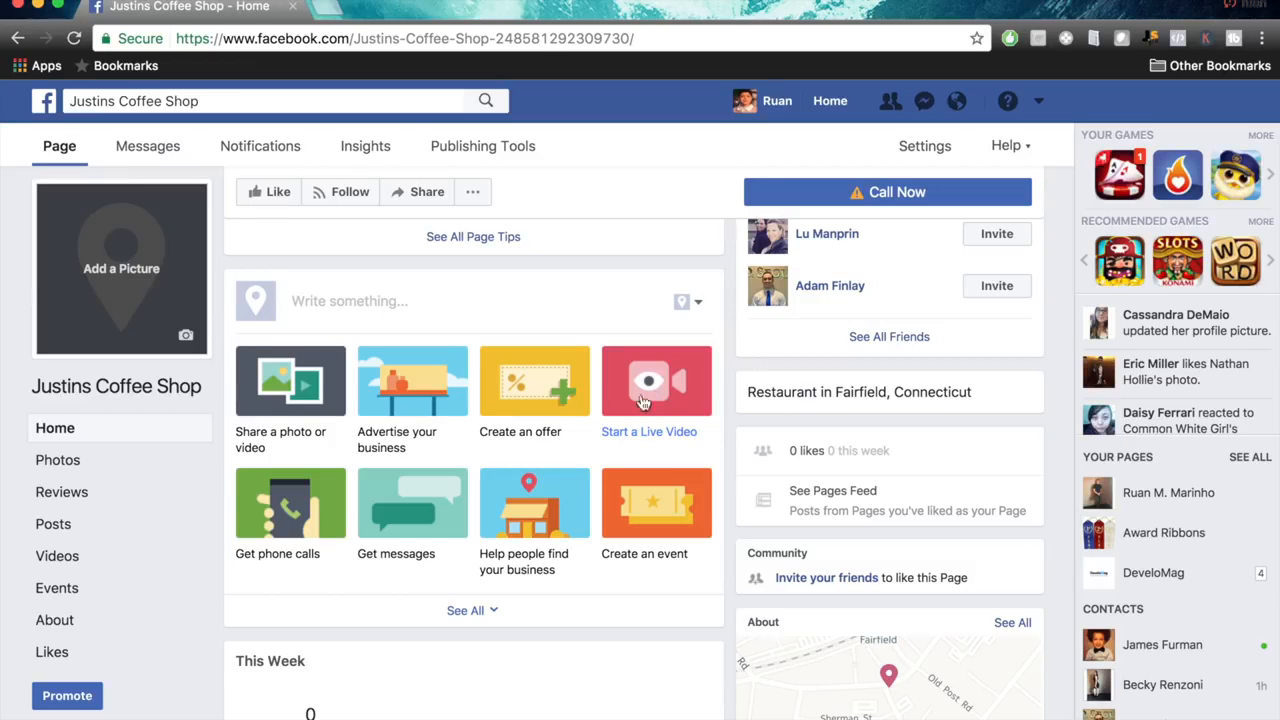
{"action": "scroll", "coordinate": [651, 388], "scroll_direction": "up", "scroll_amount": 7}
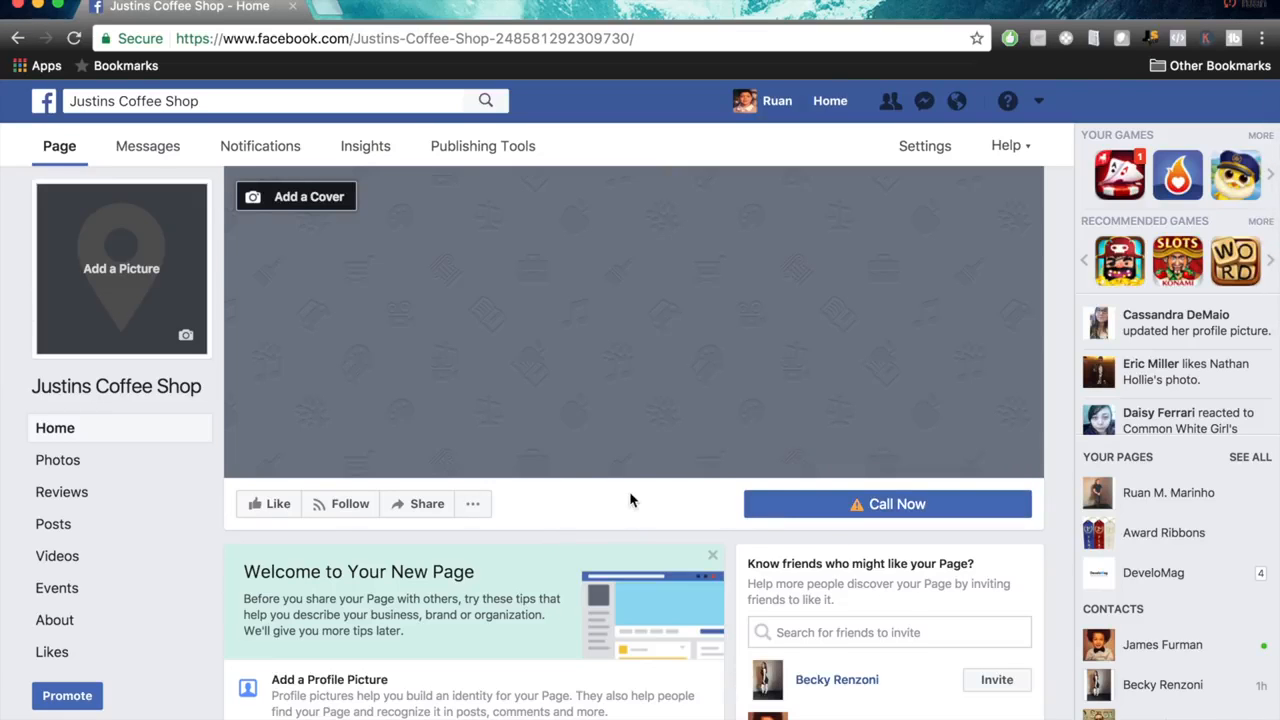
{"action": "scroll", "coordinate": [630, 500], "scroll_direction": "down", "scroll_amount": 3}
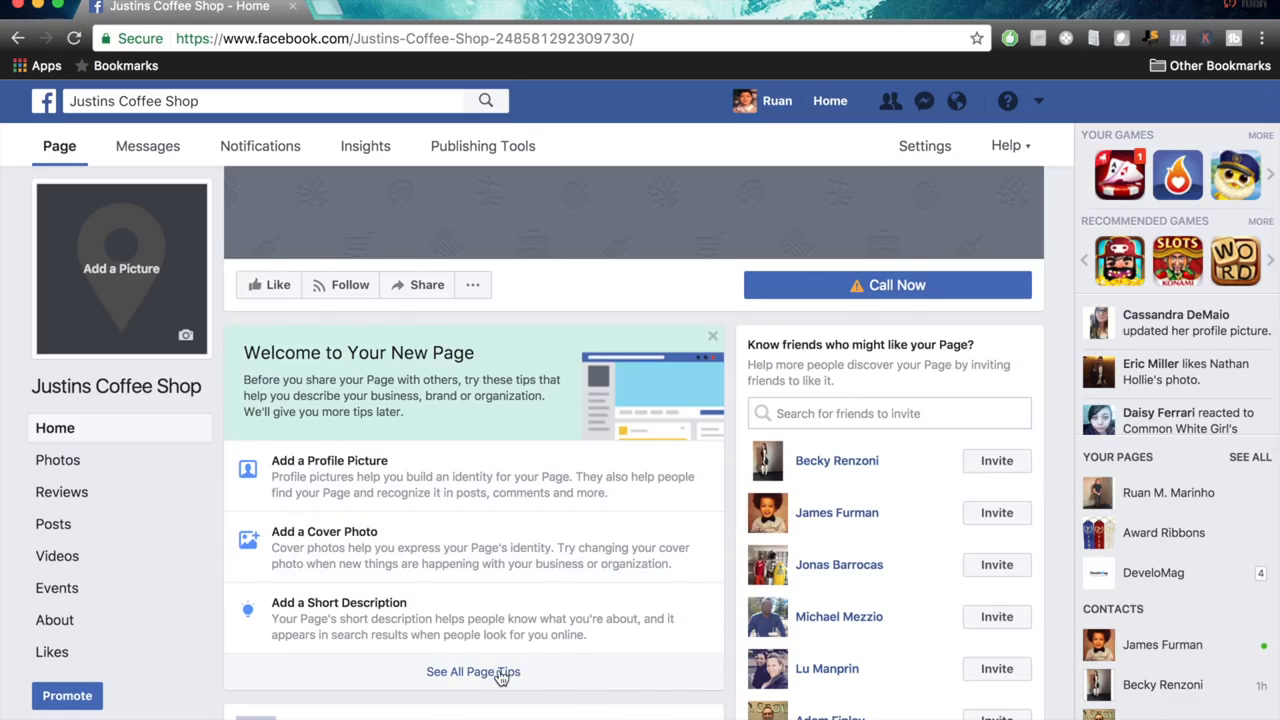
{"action": "scroll", "coordinate": [500, 677], "scroll_direction": "down", "scroll_amount": 1}
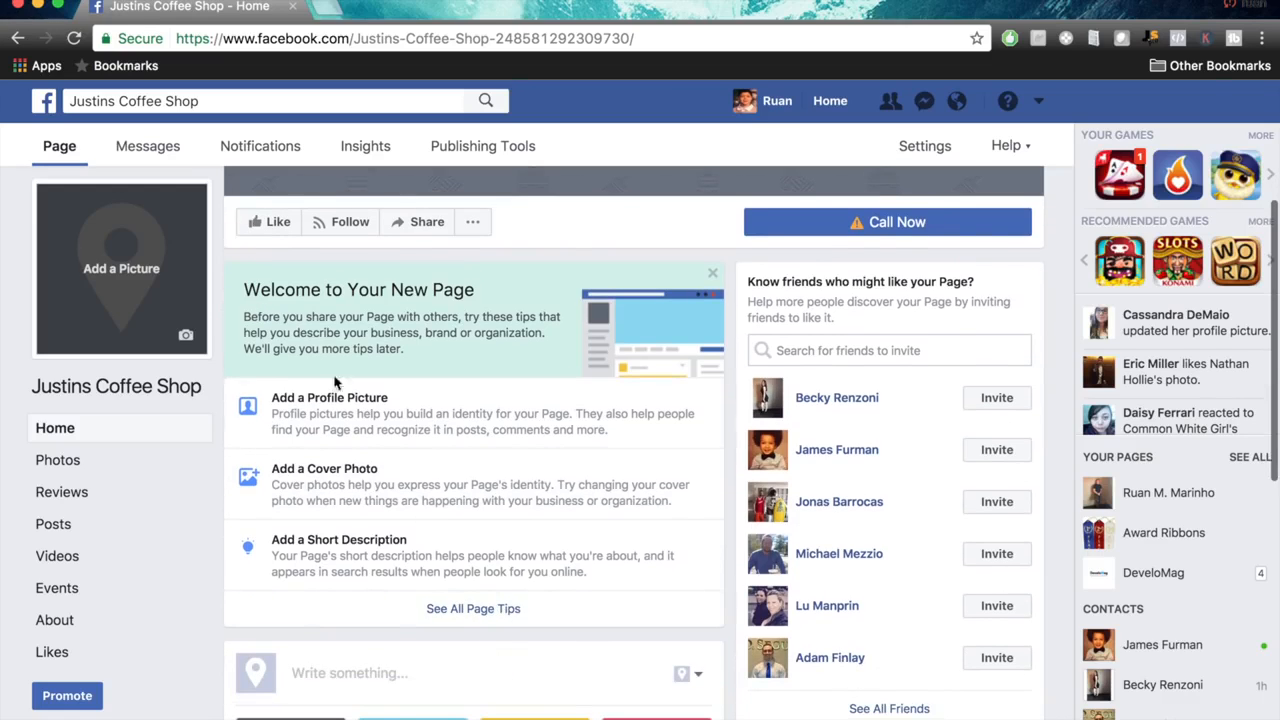
Open the full list of page tips and read through the suggestions from business hours to cover photo.
{"action": "left_click", "coordinate": [515, 614]}
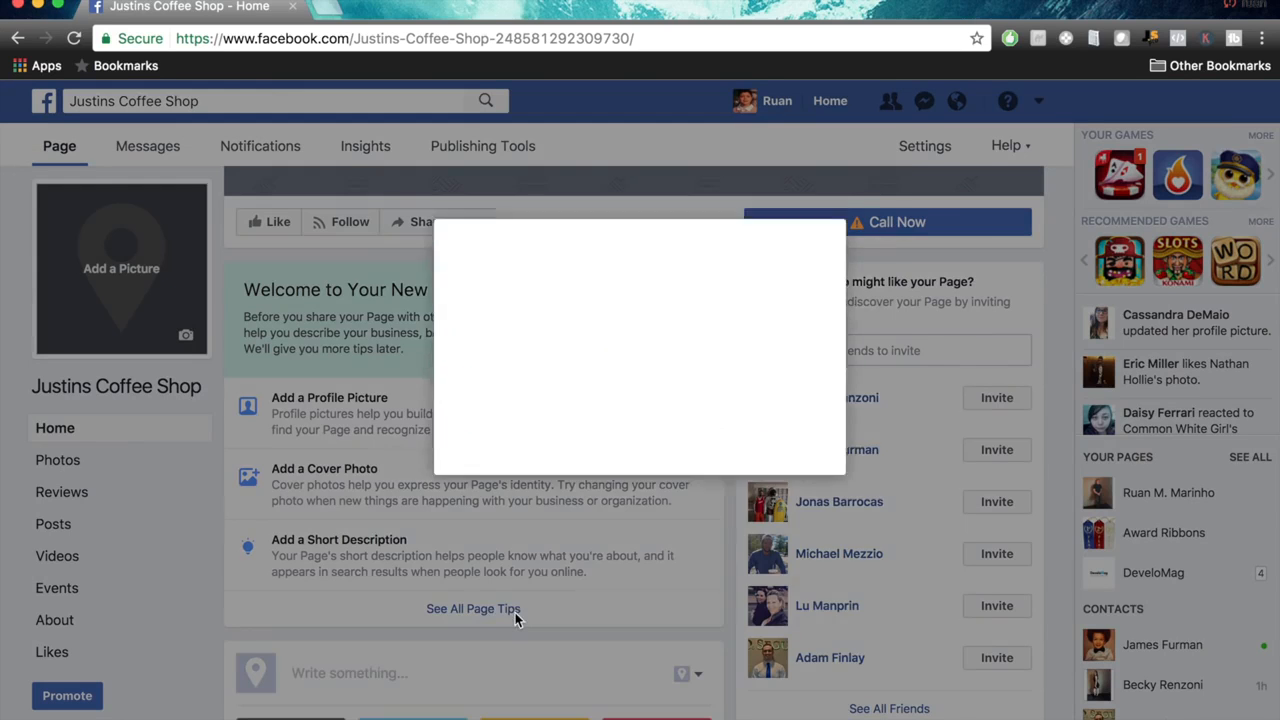
{"action": "scroll", "coordinate": [670, 405], "scroll_direction": "down", "scroll_amount": 10}
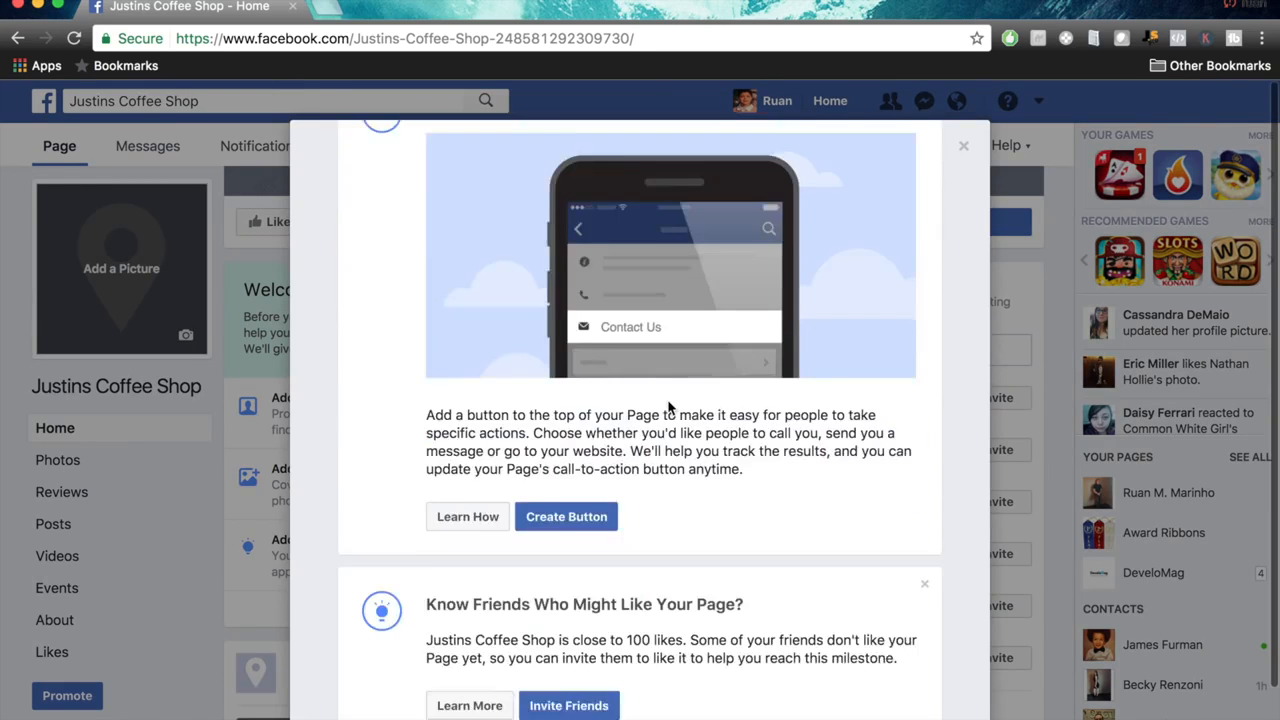
{"action": "scroll", "coordinate": [670, 405], "scroll_direction": "down", "scroll_amount": 3}
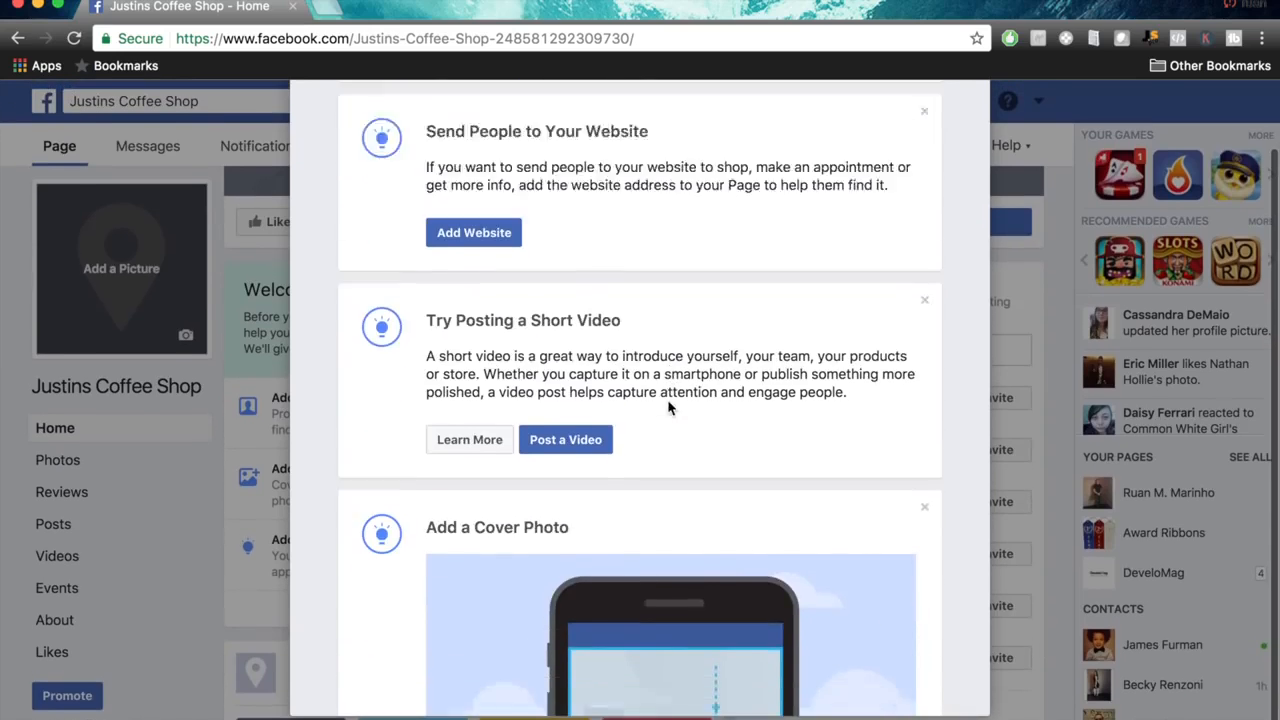
{"action": "scroll", "coordinate": [667, 399], "scroll_direction": "up", "scroll_amount": 8}
{"action": "scroll", "coordinate": [670, 408], "scroll_direction": "up", "scroll_amount": 6}
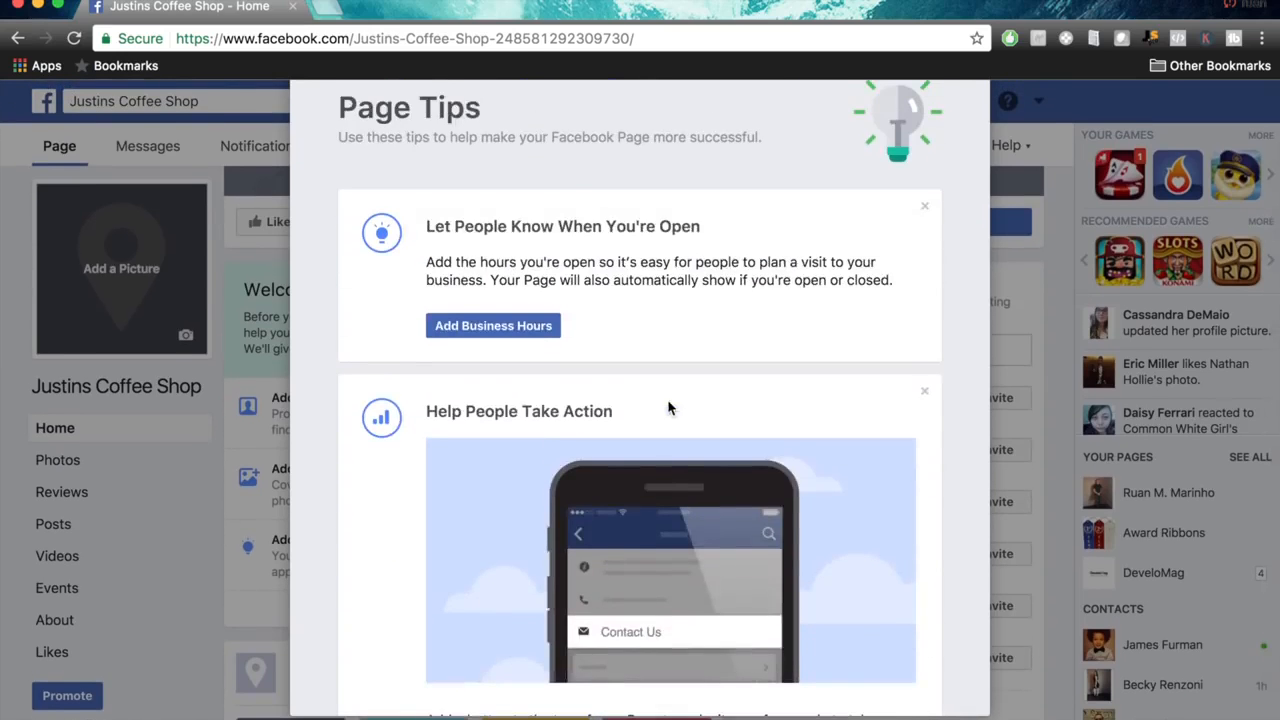
{"action": "scroll", "coordinate": [629, 329], "scroll_direction": "down", "scroll_amount": 7}
{"action": "scroll", "coordinate": [647, 477], "scroll_direction": "down", "scroll_amount": 7}
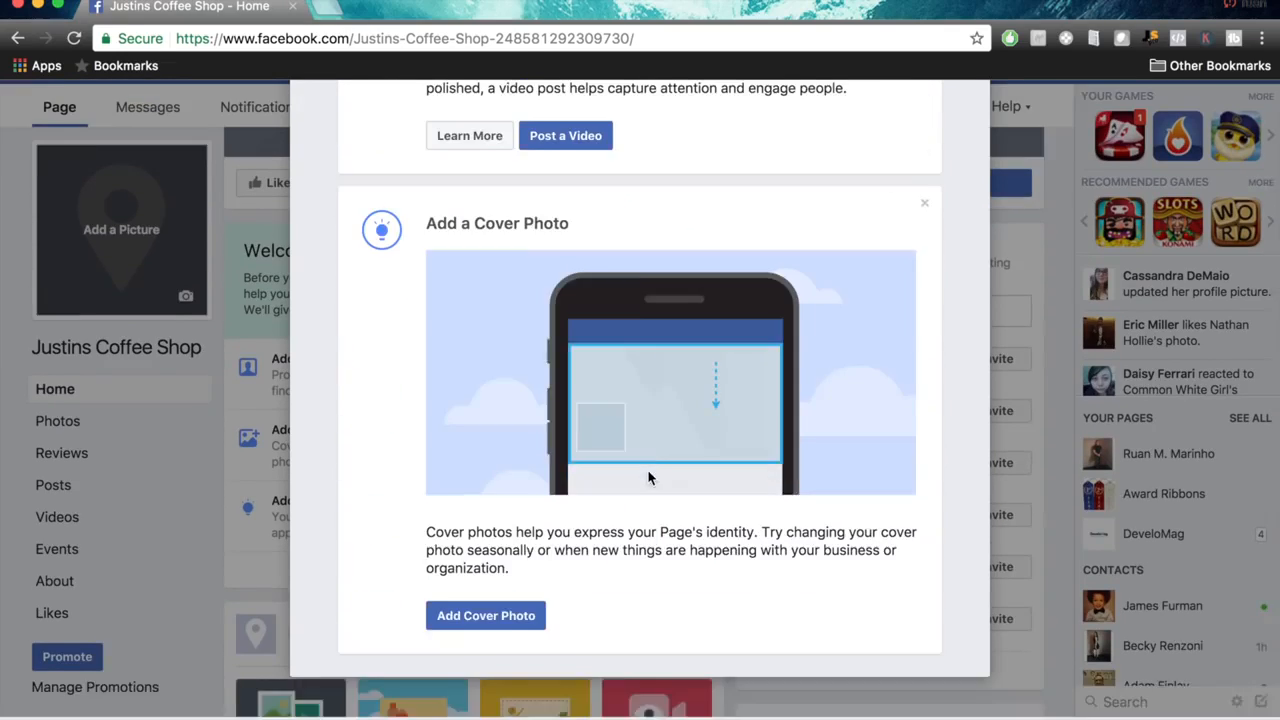
{"action": "scroll", "coordinate": [647, 477], "scroll_direction": "up", "scroll_amount": 5}
{"action": "scroll", "coordinate": [647, 478], "scroll_direction": "up", "scroll_amount": 1}
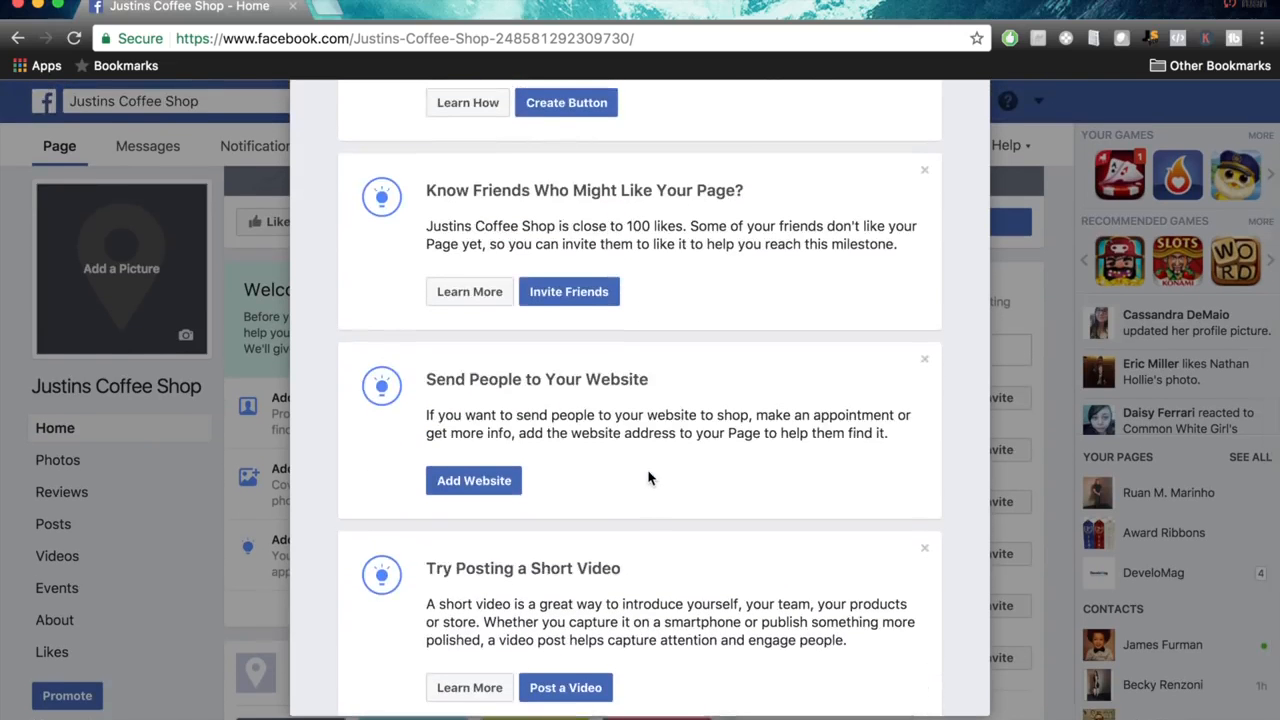
{"action": "triple_click", "coordinate": [689, 415]}
{"action": "left_click", "coordinate": [723, 415]}
{"action": "scroll", "coordinate": [723, 415], "scroll_direction": "up", "scroll_amount": 8}
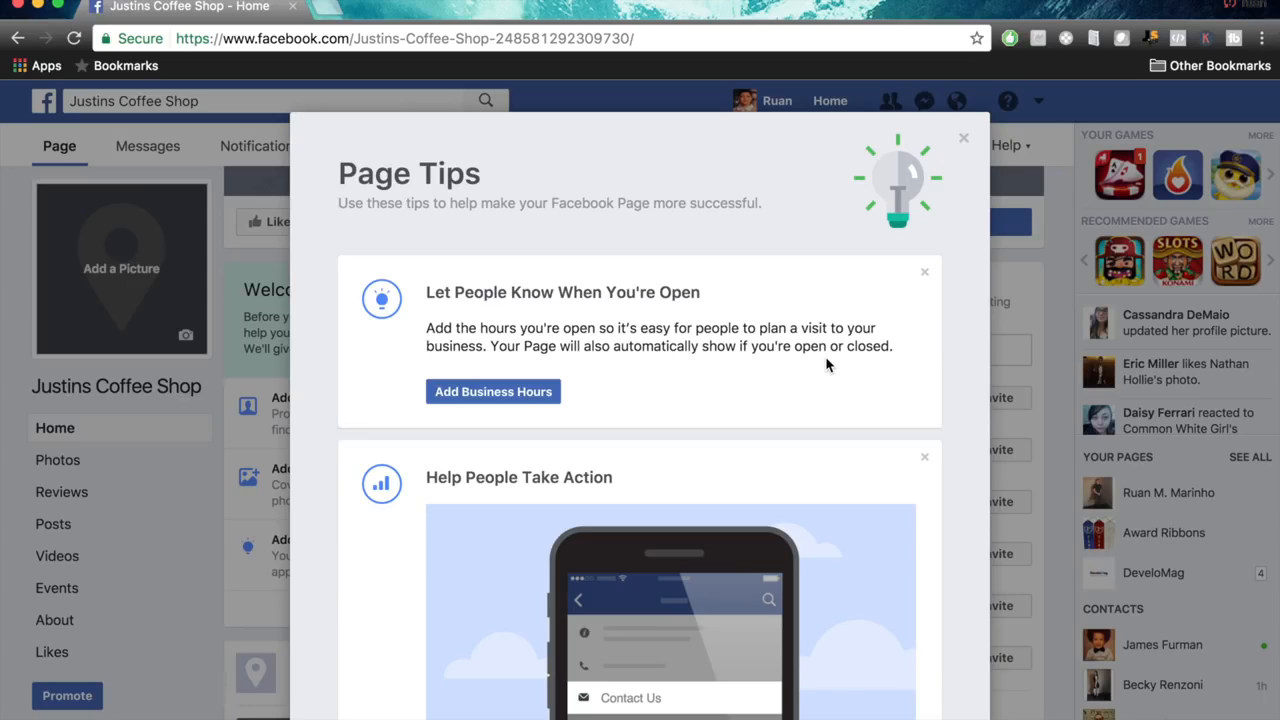
Dismiss every suggestion in Page Tips and close the dialog.
{"action": "left_click", "coordinate": [924, 273]}
{"action": "left_click", "coordinate": [924, 274]}
{"action": "left_click", "coordinate": [924, 274]}
{"action": "left_click", "coordinate": [924, 274]}
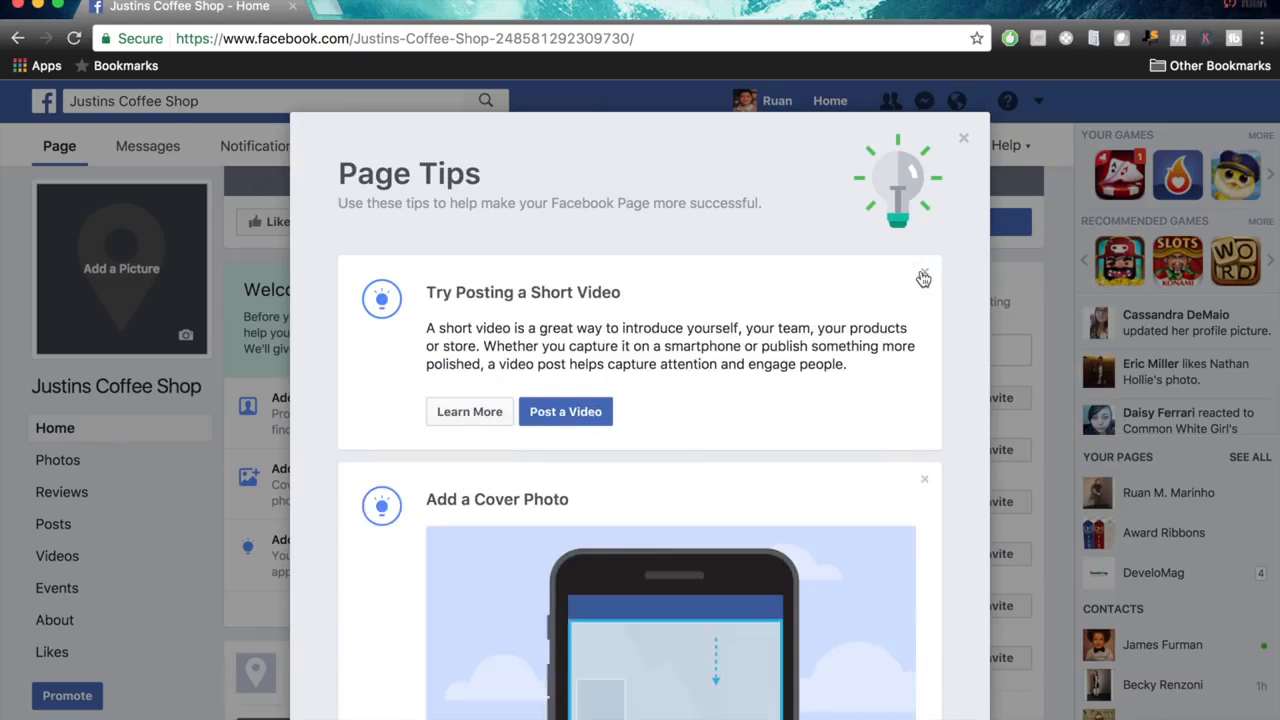
{"action": "left_click", "coordinate": [924, 274]}
{"action": "left_click", "coordinate": [924, 274]}
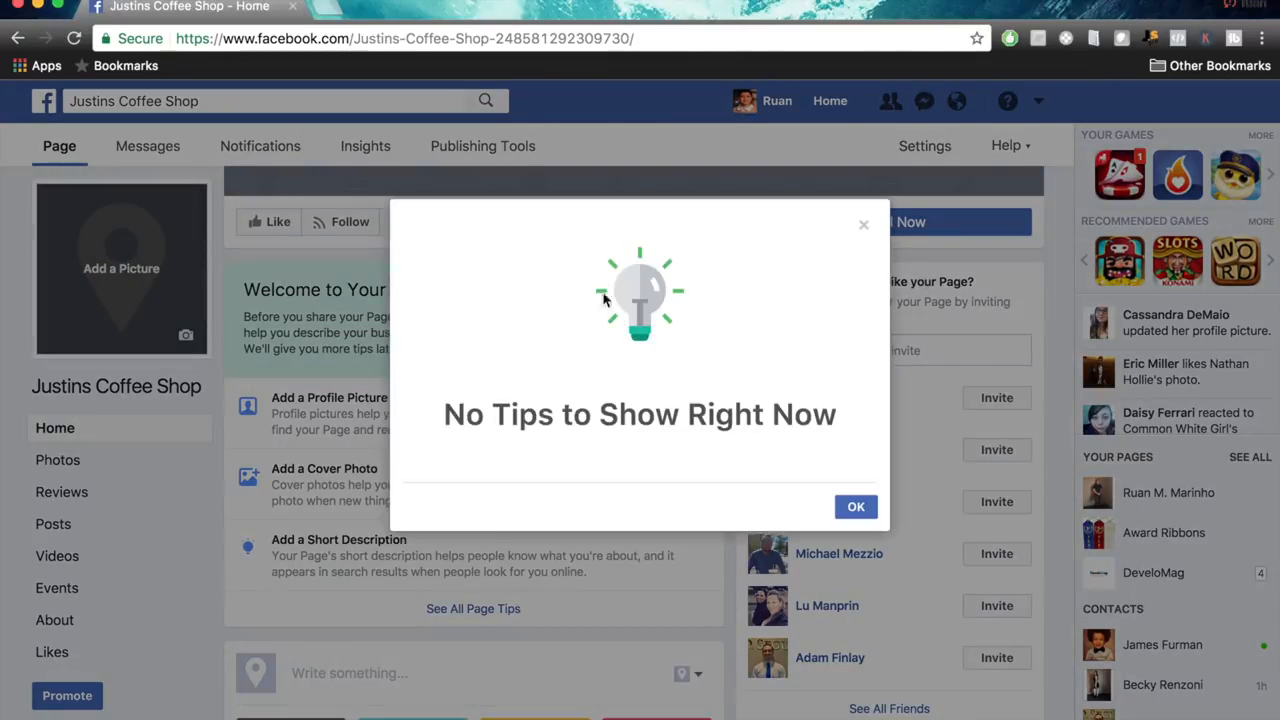
{"action": "left_click", "coordinate": [856, 507]}
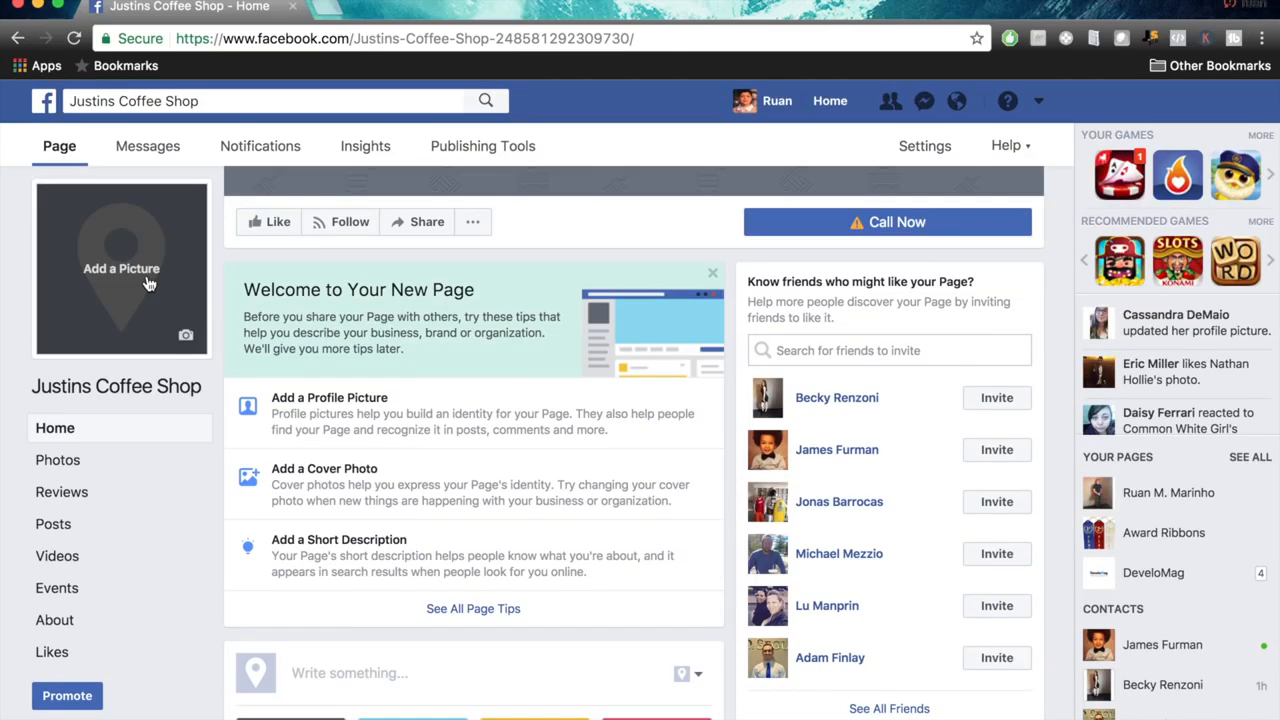
Open canva.com in a new browser tab and expand the full list of design types.
{"action": "left_click", "coordinate": [318, 8]}
{"action": "type", "text": "canva.com"}
{"action": "key", "text": "Return"}
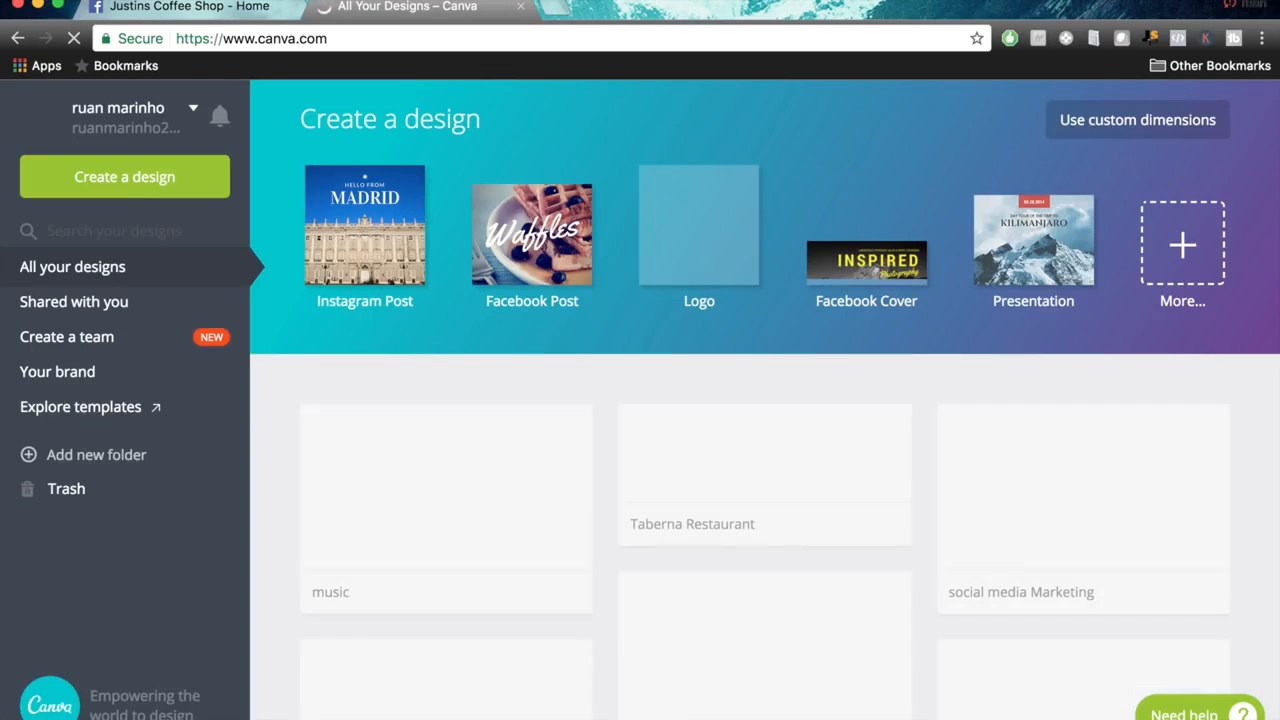
{"action": "left_click", "coordinate": [1206, 280]}
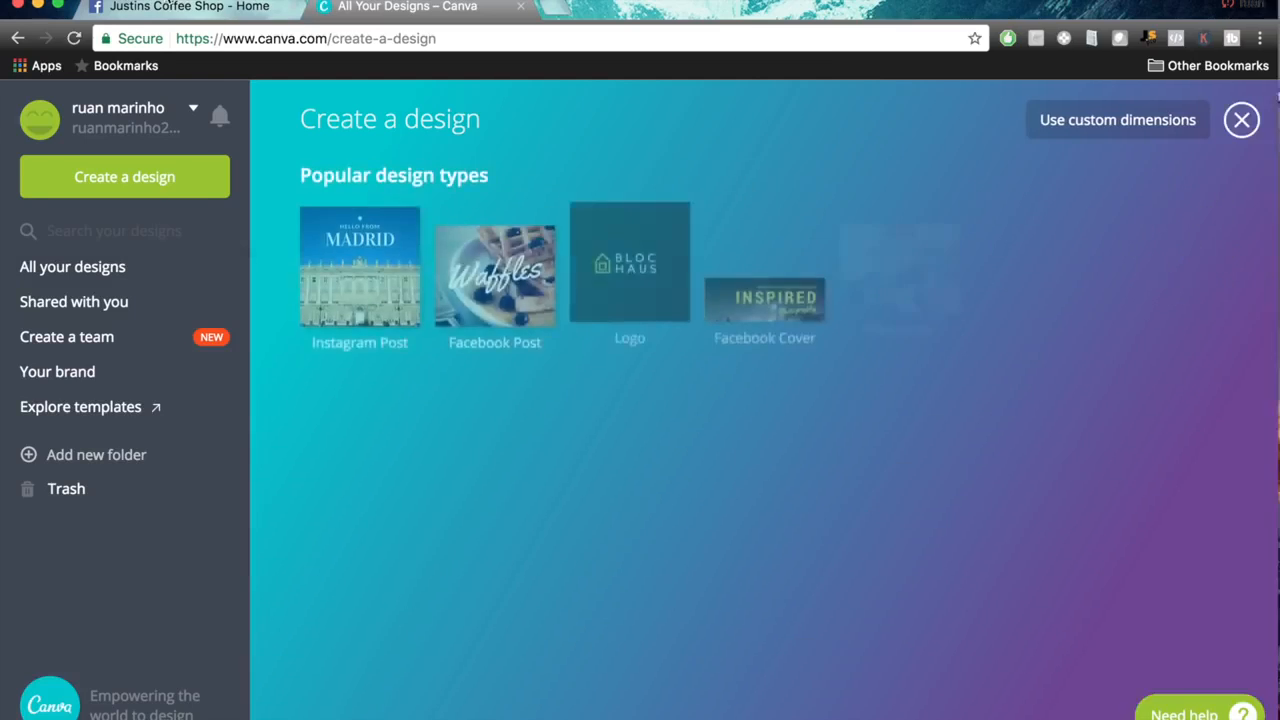
{"action": "double_click", "coordinate": [168, 3]}
{"action": "double_click", "coordinate": [697, 18]}
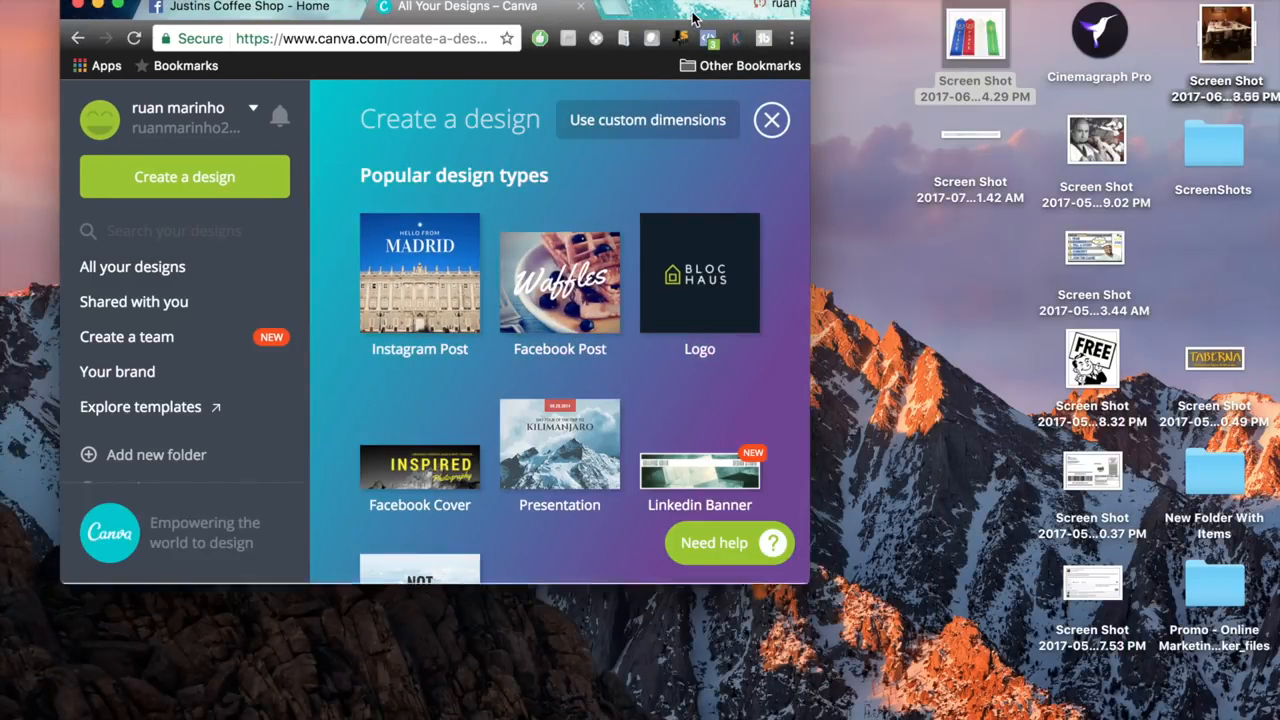
Widen the browser window on both sides and glance at the Facebook Page before returning to Canva's design types.
{"action": "left_click_drag", "start_coordinate": [1137, 215], "coordinate": [1158, 216]}
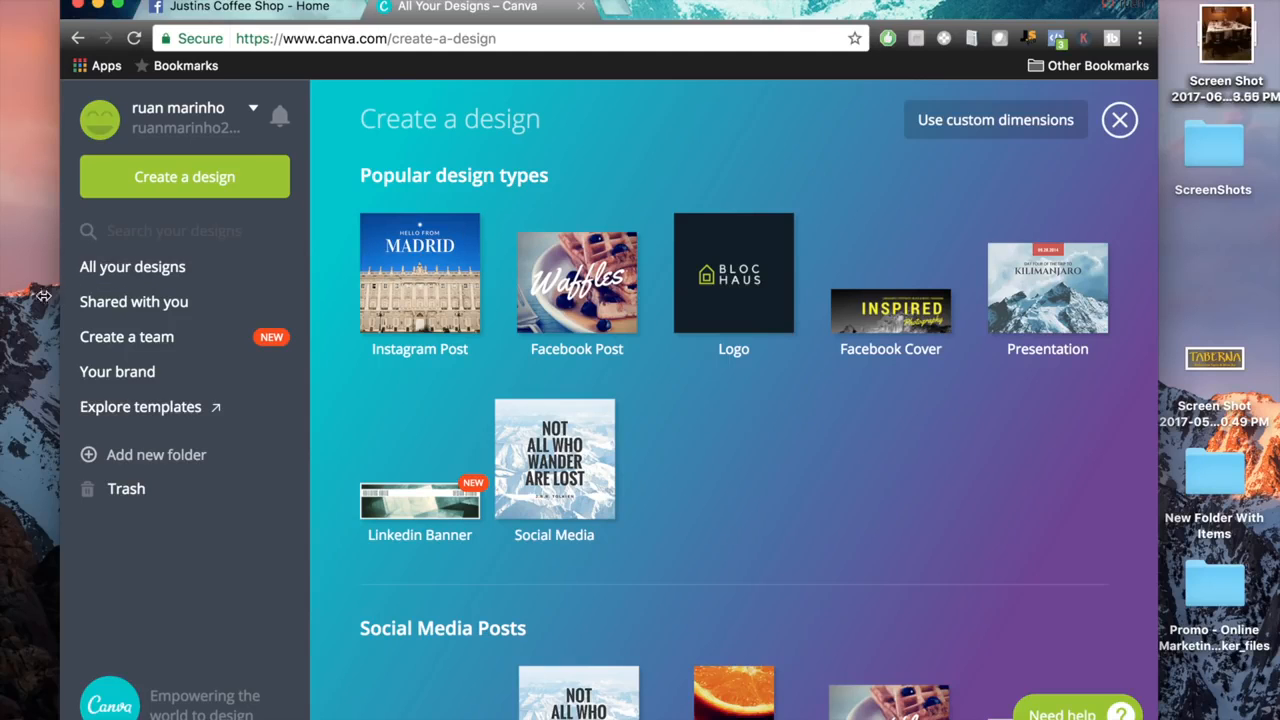
{"action": "left_click_drag", "start_coordinate": [61, 296], "coordinate": [17, 296]}
{"action": "left_click", "coordinate": [181, 8]}
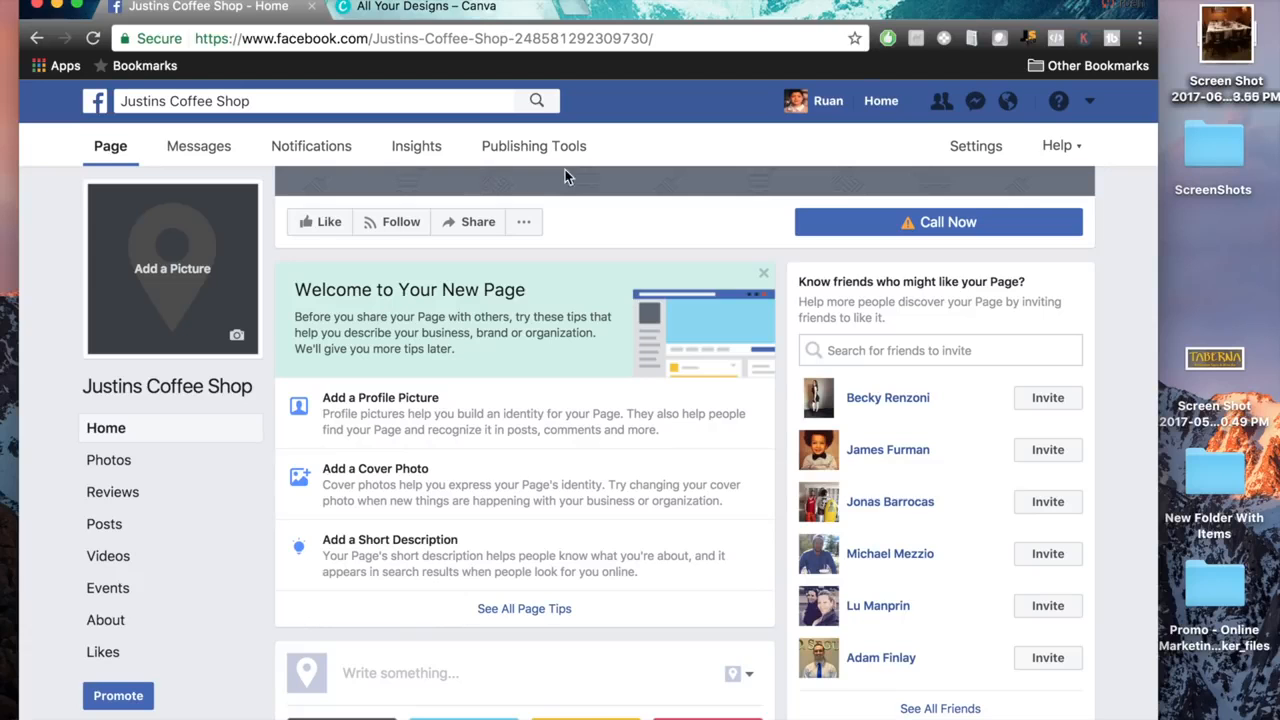
{"action": "left_click", "coordinate": [447, 8]}
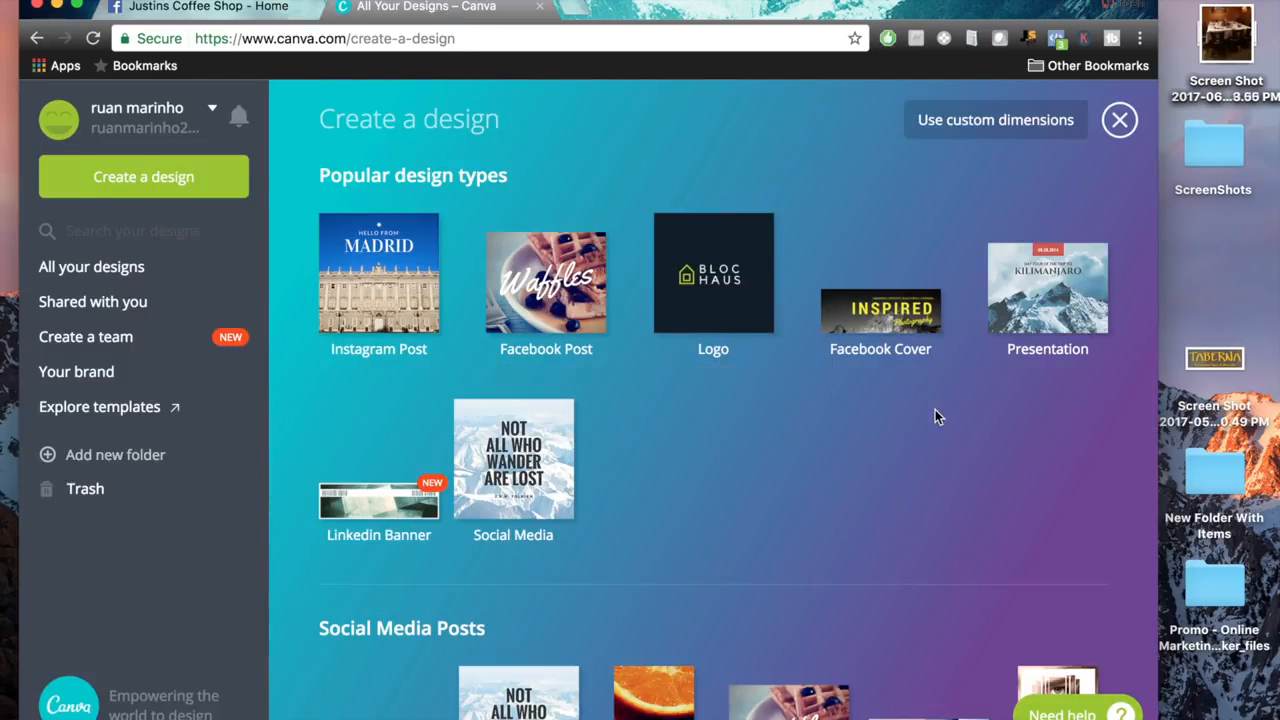
Create a Facebook Cover design from Social Media & Email Headers and apply the free "KAT+LIA" layout to it.
{"action": "scroll", "coordinate": [935, 417], "scroll_direction": "down", "scroll_amount": 10}
{"action": "scroll", "coordinate": [935, 417], "scroll_direction": "down", "scroll_amount": 10}
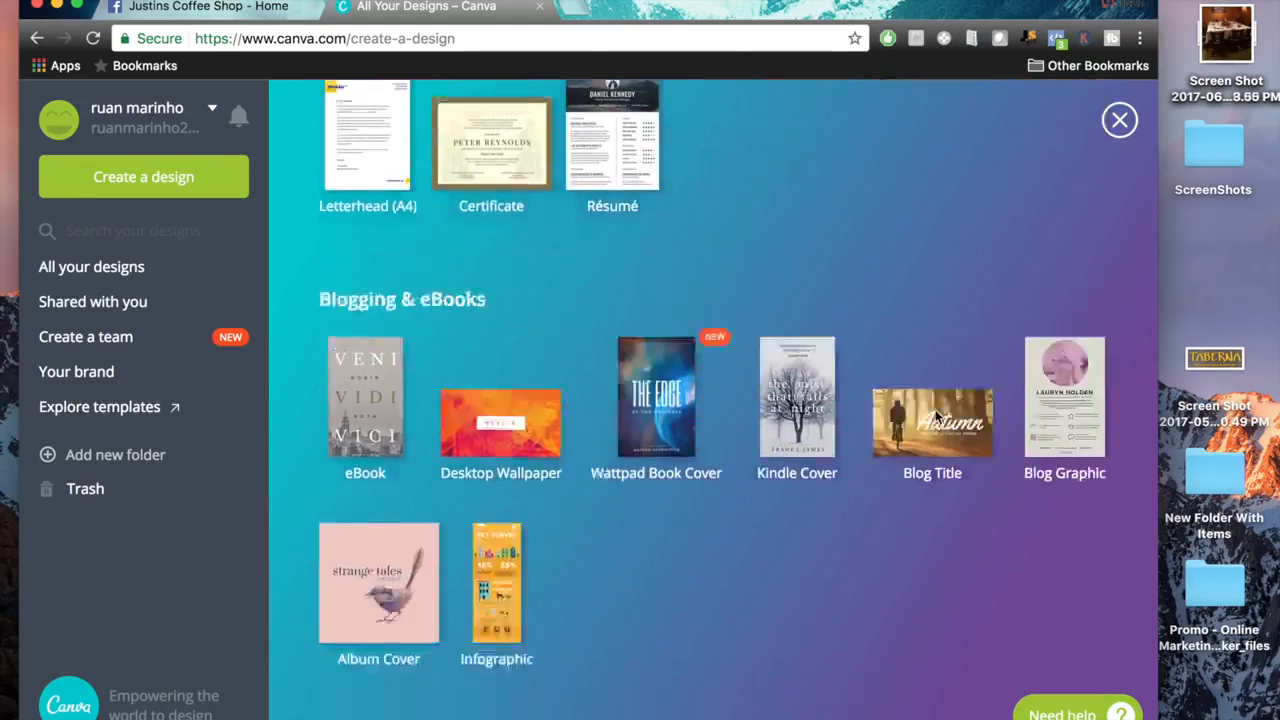
{"action": "scroll", "coordinate": [935, 417], "scroll_direction": "down", "scroll_amount": 2}
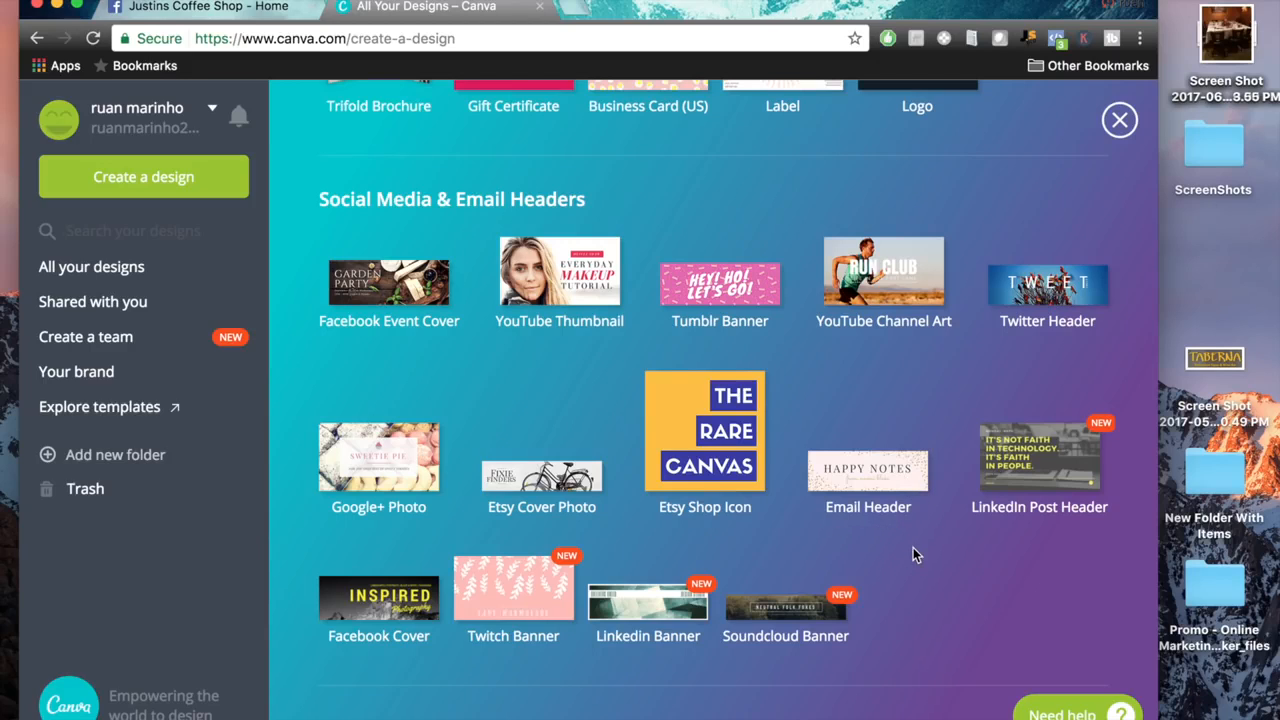
{"action": "left_click", "coordinate": [403, 613]}
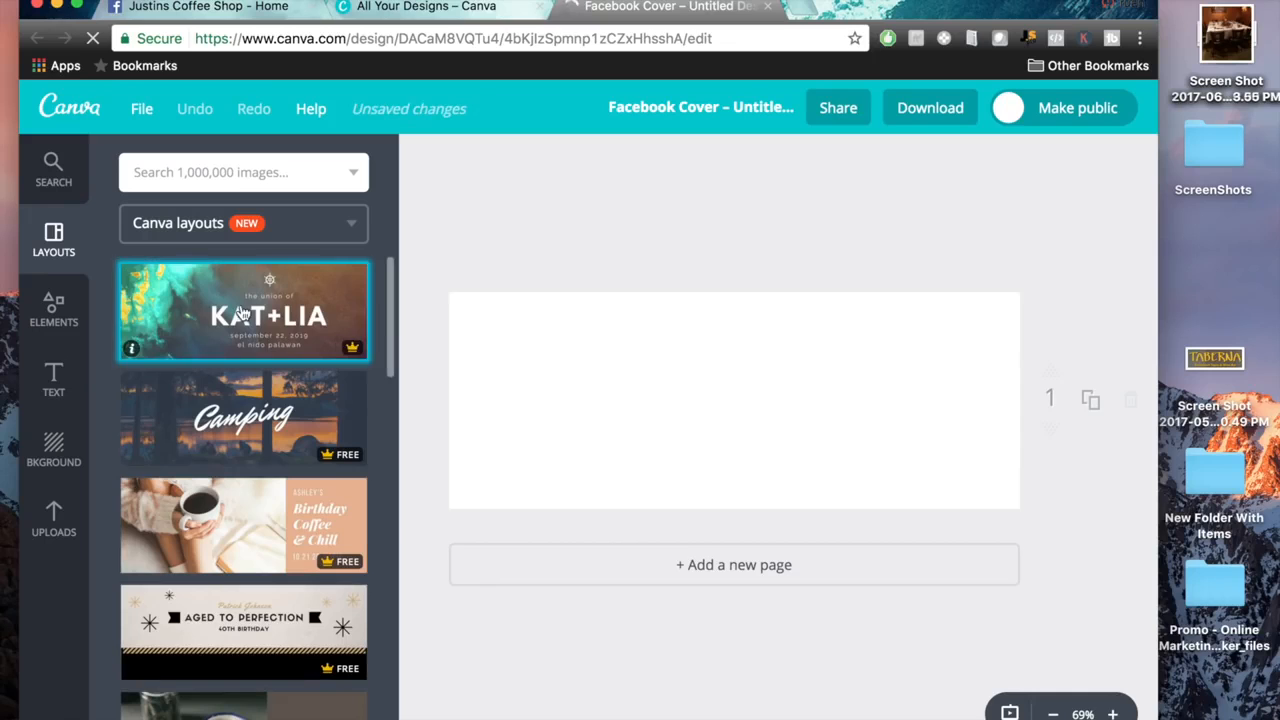
{"action": "left_click", "coordinate": [258, 313]}
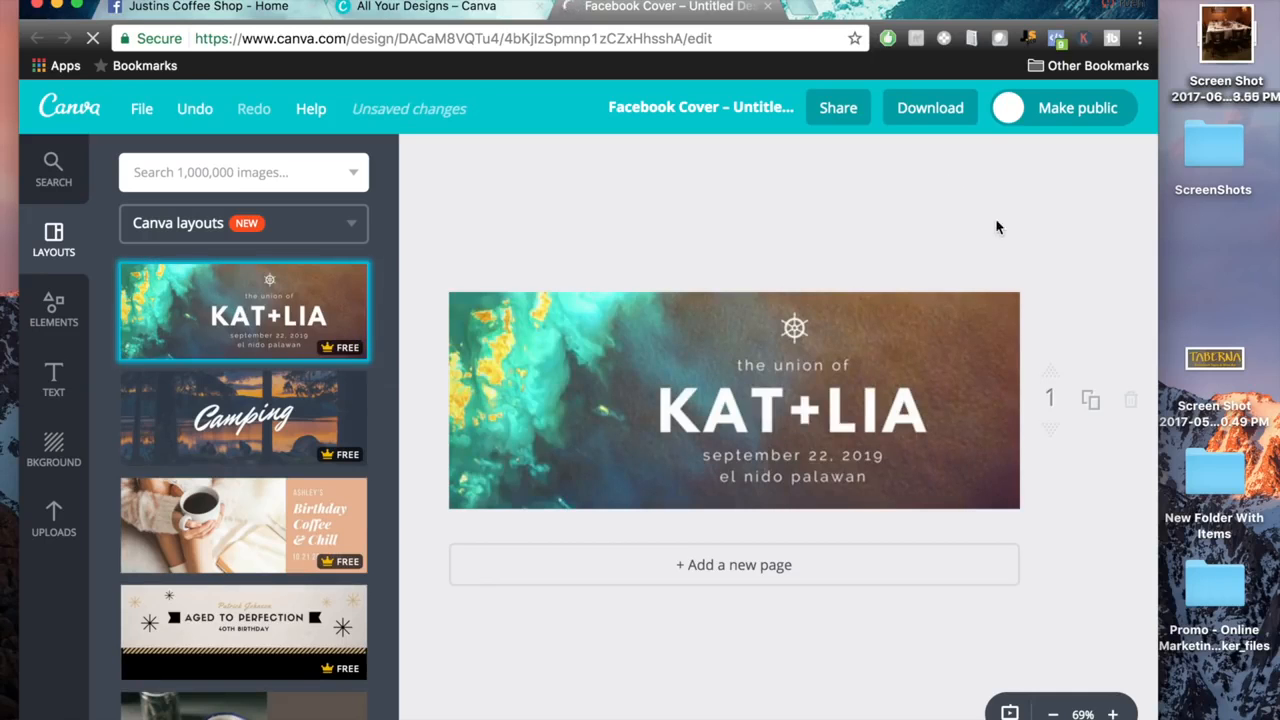
Switch back to the Facebook Page and start creating an ad in Ads Manager.
{"action": "left_click", "coordinate": [205, 6]}
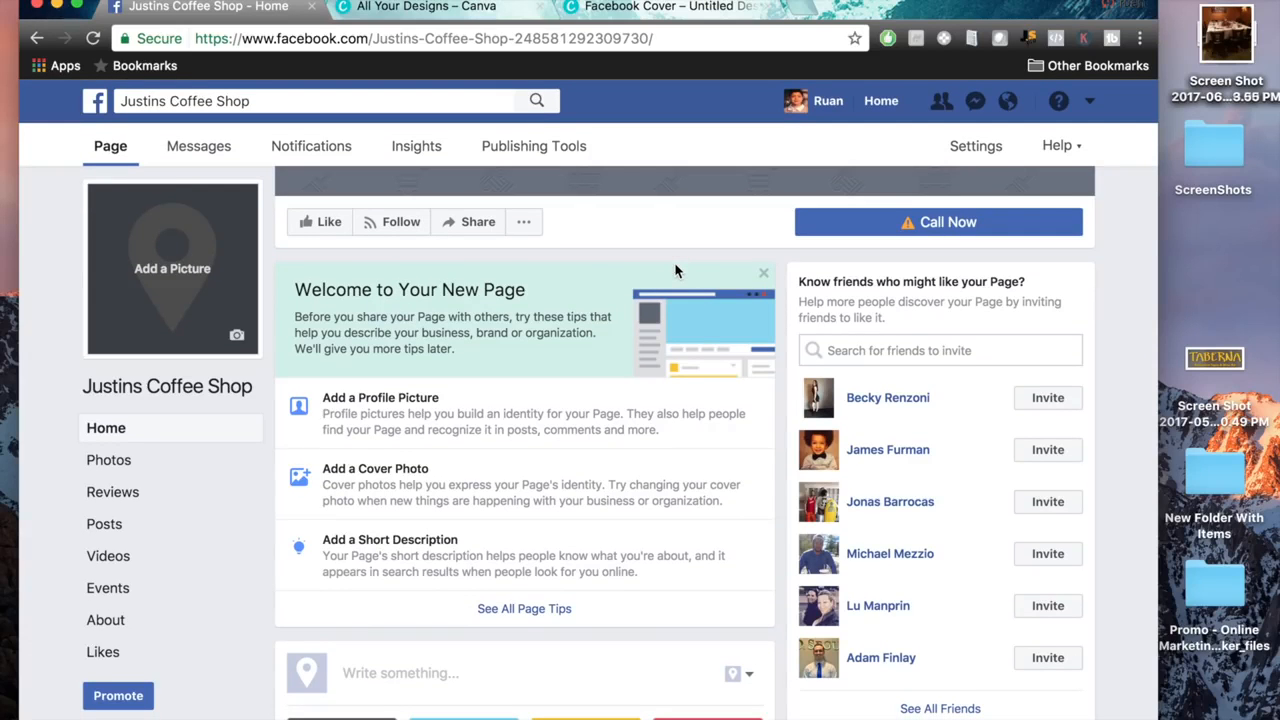
{"action": "left_click", "coordinate": [1093, 106]}
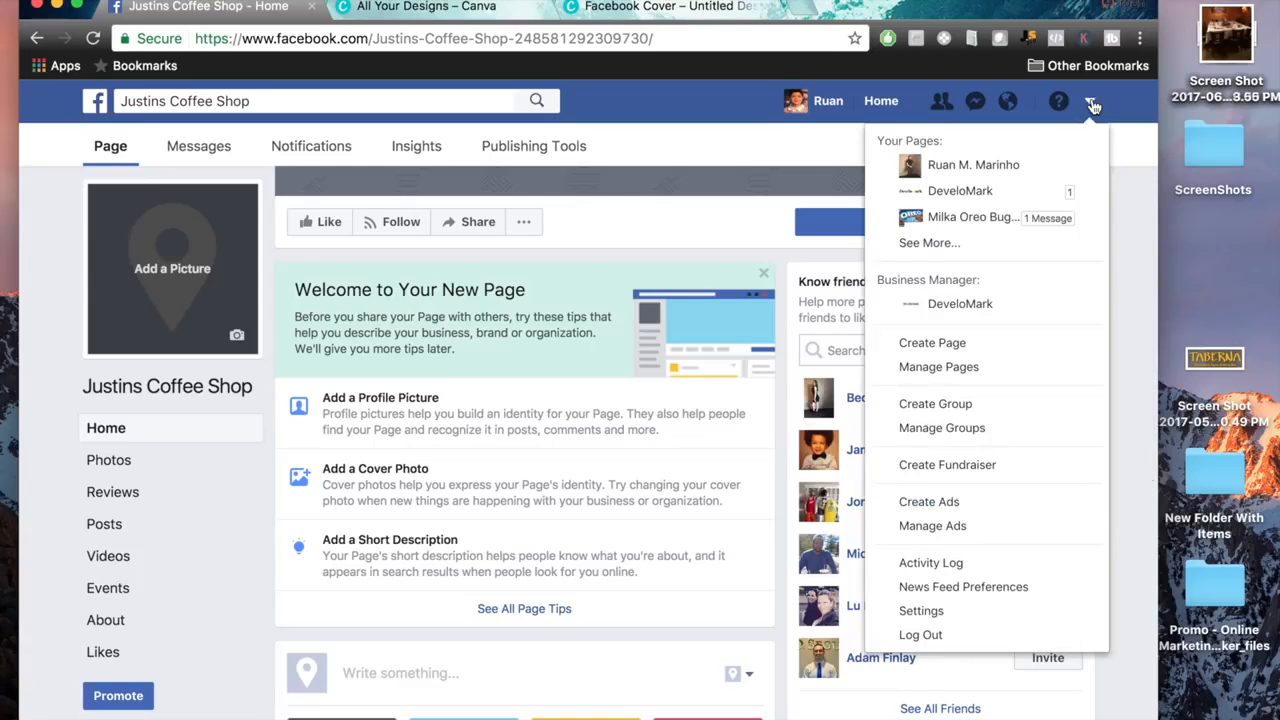
{"action": "left_click", "coordinate": [929, 502]}
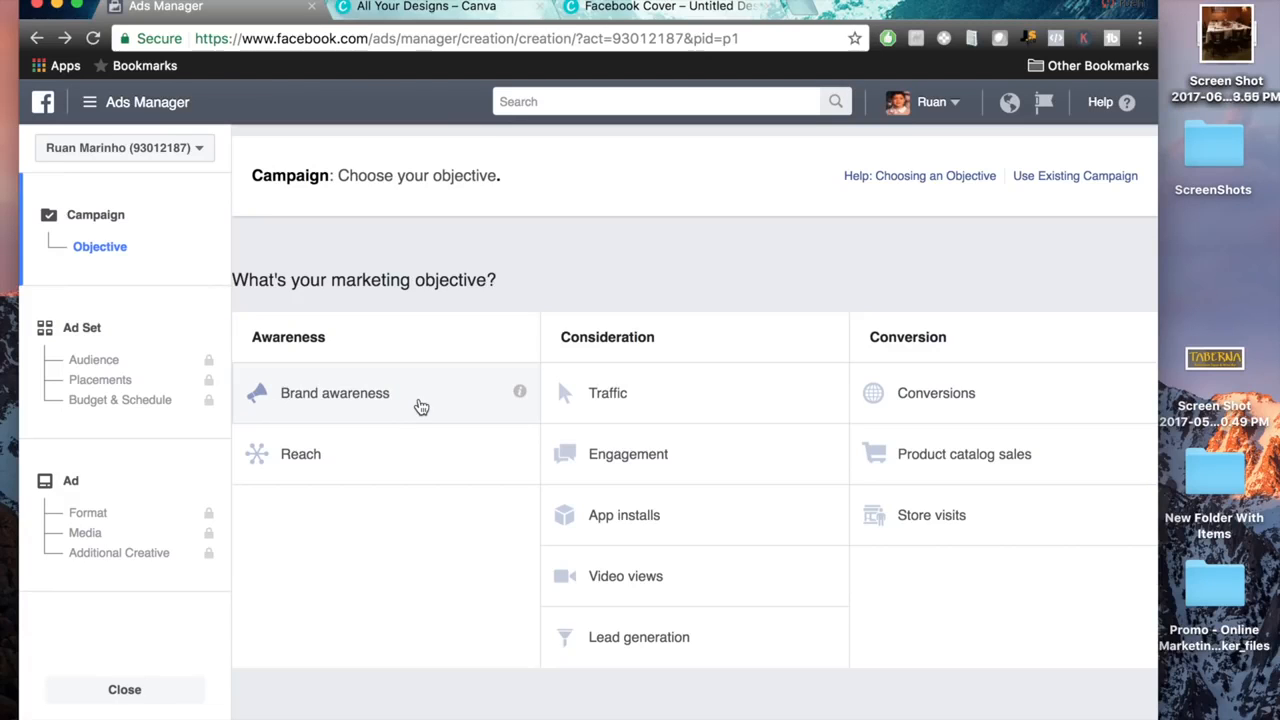
Choose Video views as the campaign's marketing objective.
{"action": "mouse_move", "coordinate": [521, 395]}
{"action": "mouse_move", "coordinate": [522, 463]}
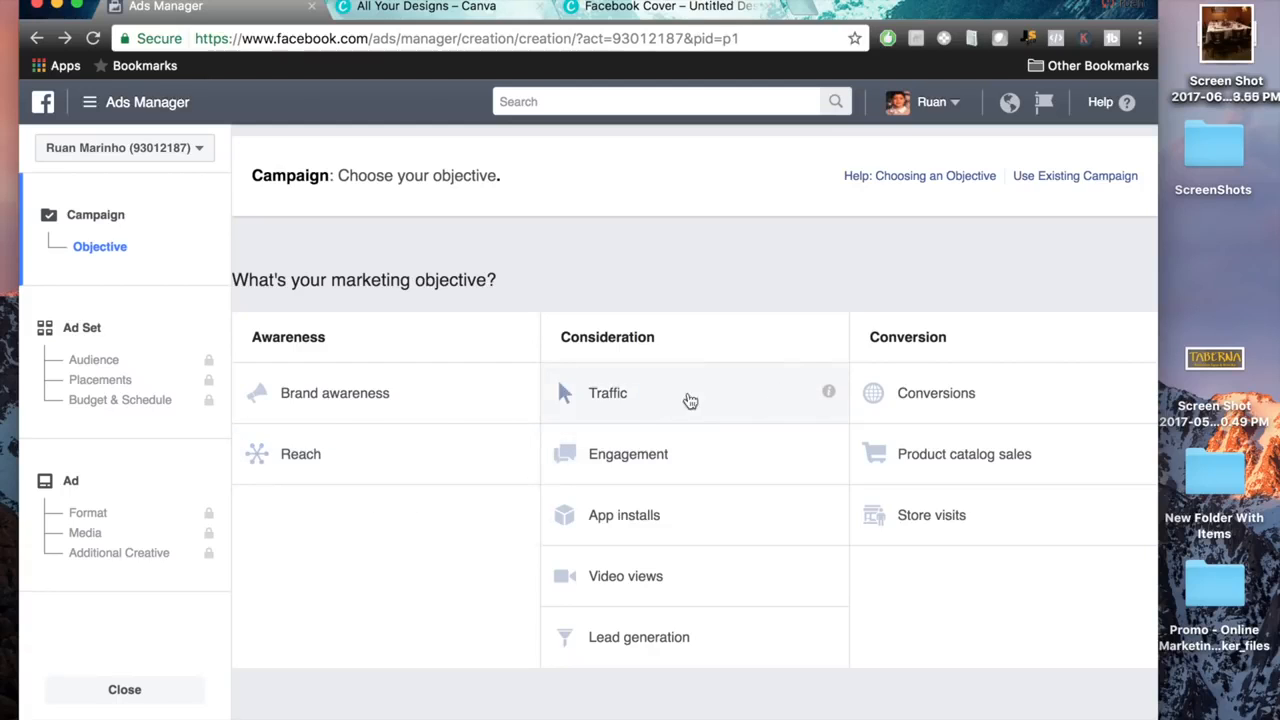
{"action": "mouse_move", "coordinate": [830, 396]}
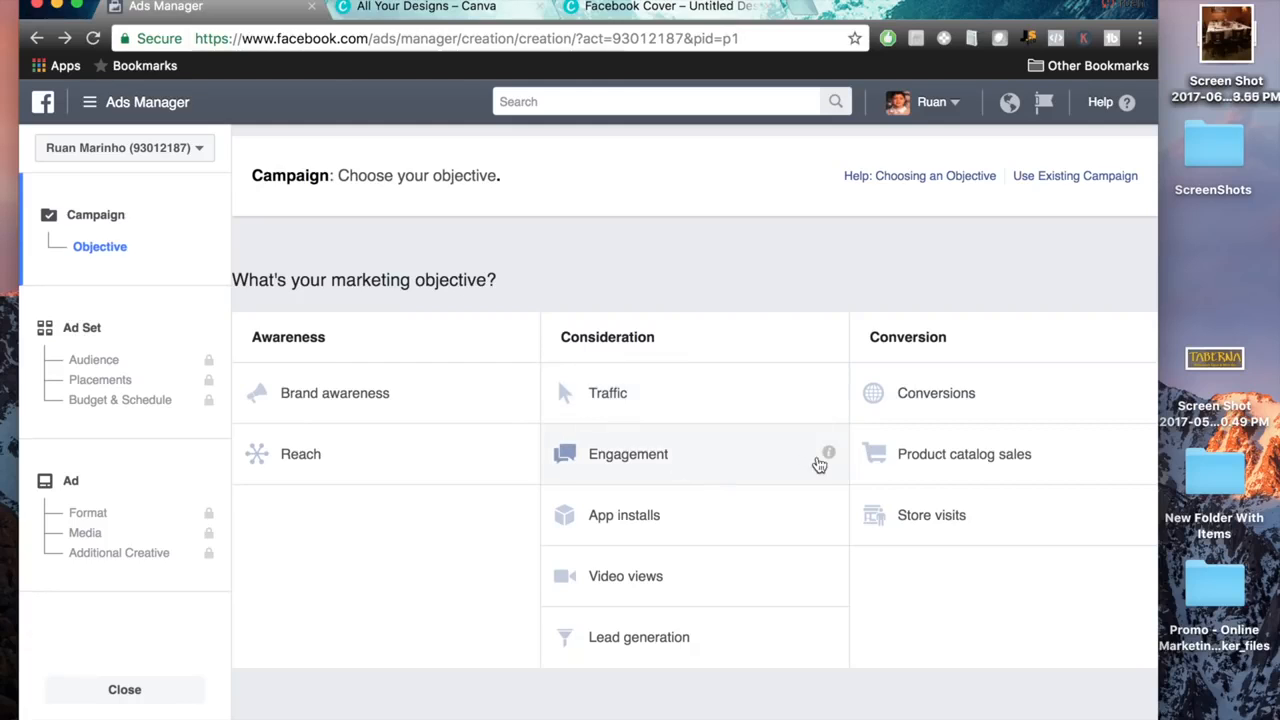
{"action": "mouse_move", "coordinate": [829, 455]}
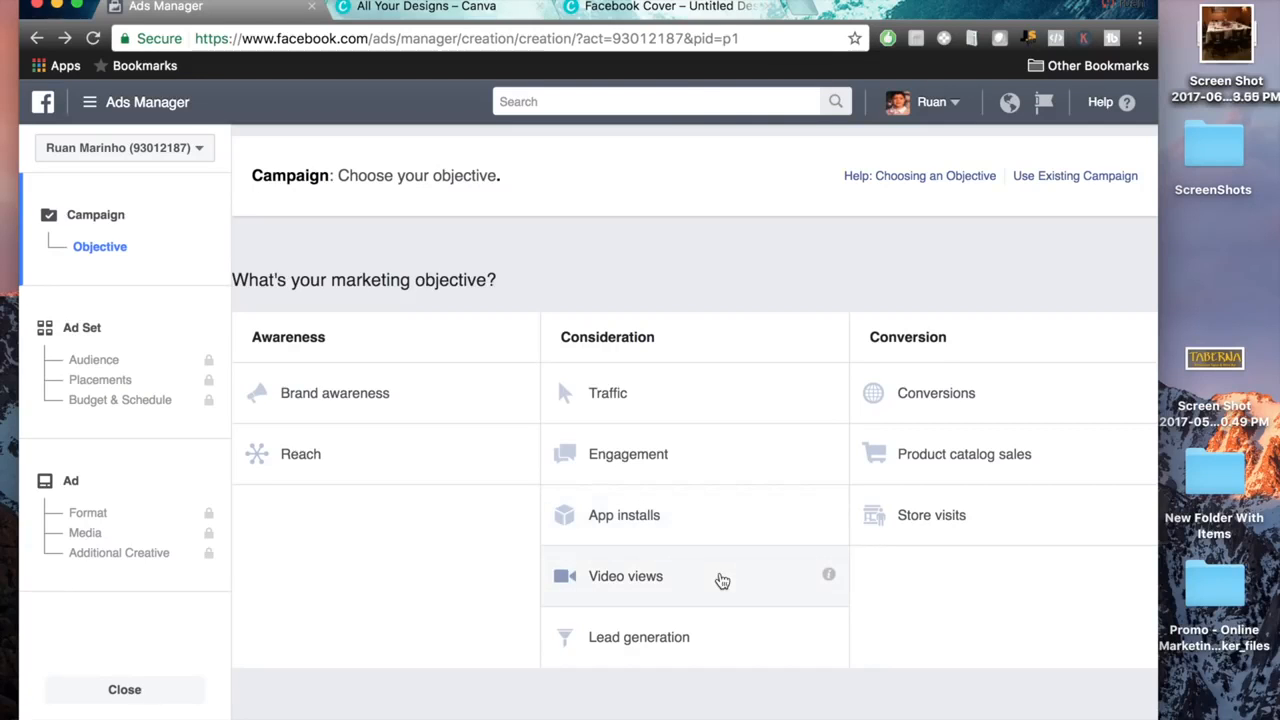
{"action": "mouse_move", "coordinate": [829, 575]}
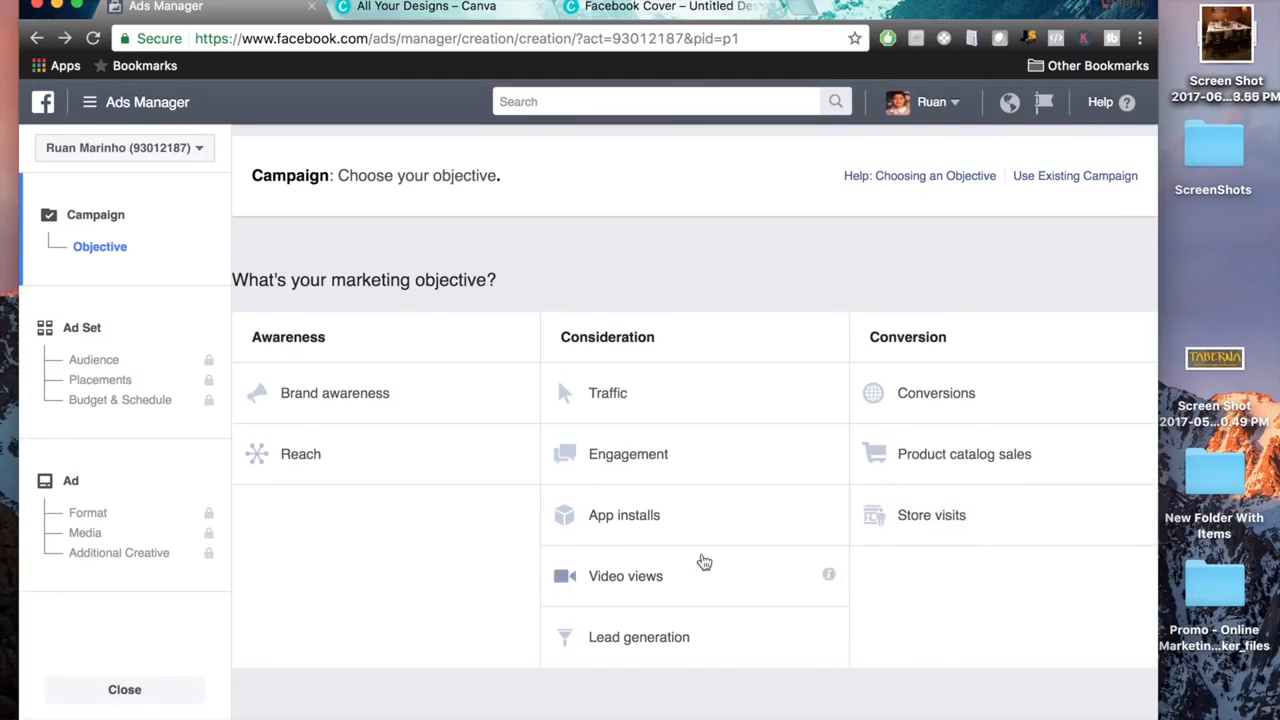
{"action": "left_click", "coordinate": [628, 569]}
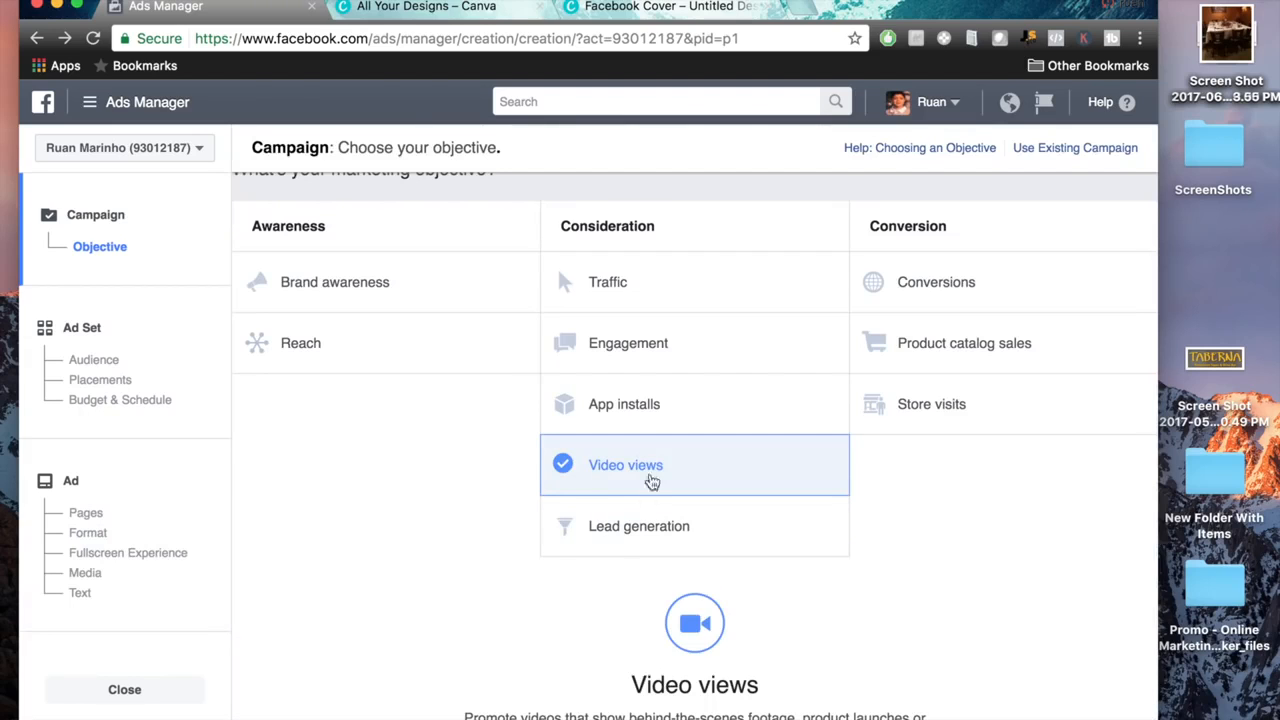
Name the campaign "Justins Coffee House 15% OFF" and continue to the ad set settings.
{"action": "scroll", "coordinate": [950, 545], "scroll_direction": "down", "scroll_amount": 3}
{"action": "scroll", "coordinate": [915, 550], "scroll_direction": "down", "scroll_amount": 3}
{"action": "left_click_drag", "start_coordinate": [776, 524], "coordinate": [556, 515]}
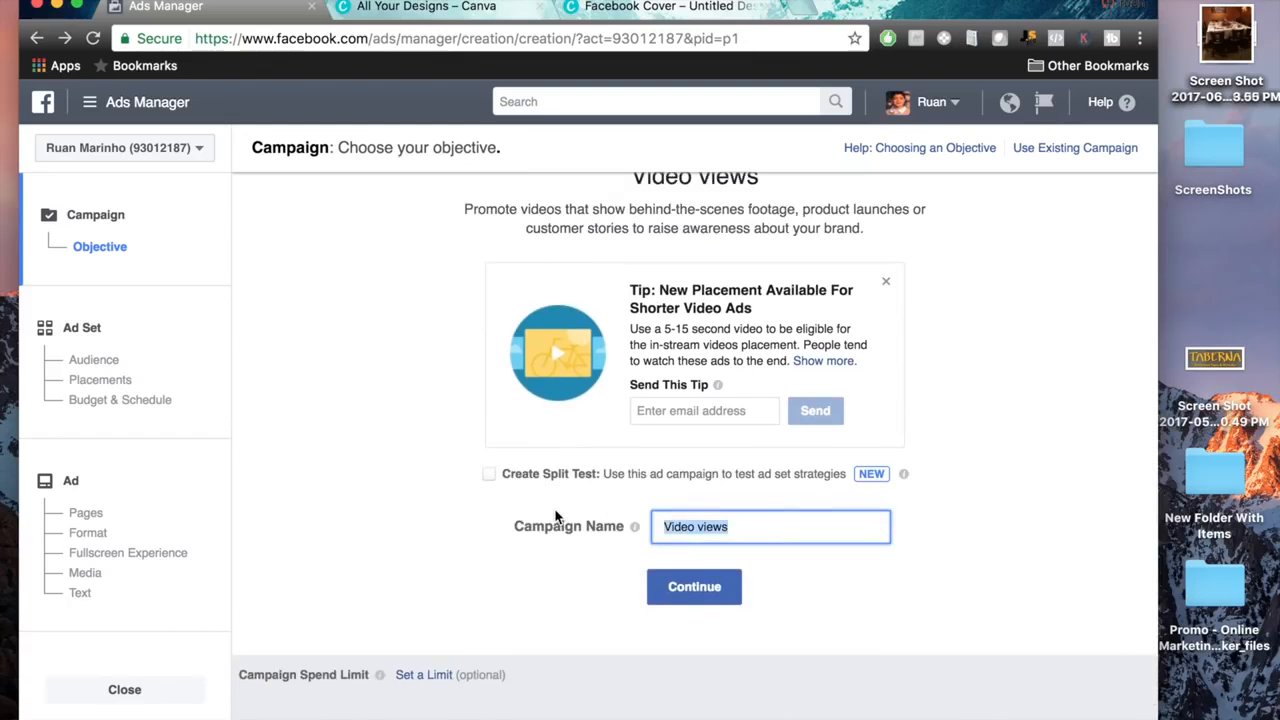
{"action": "key", "text": "BackSpace"}
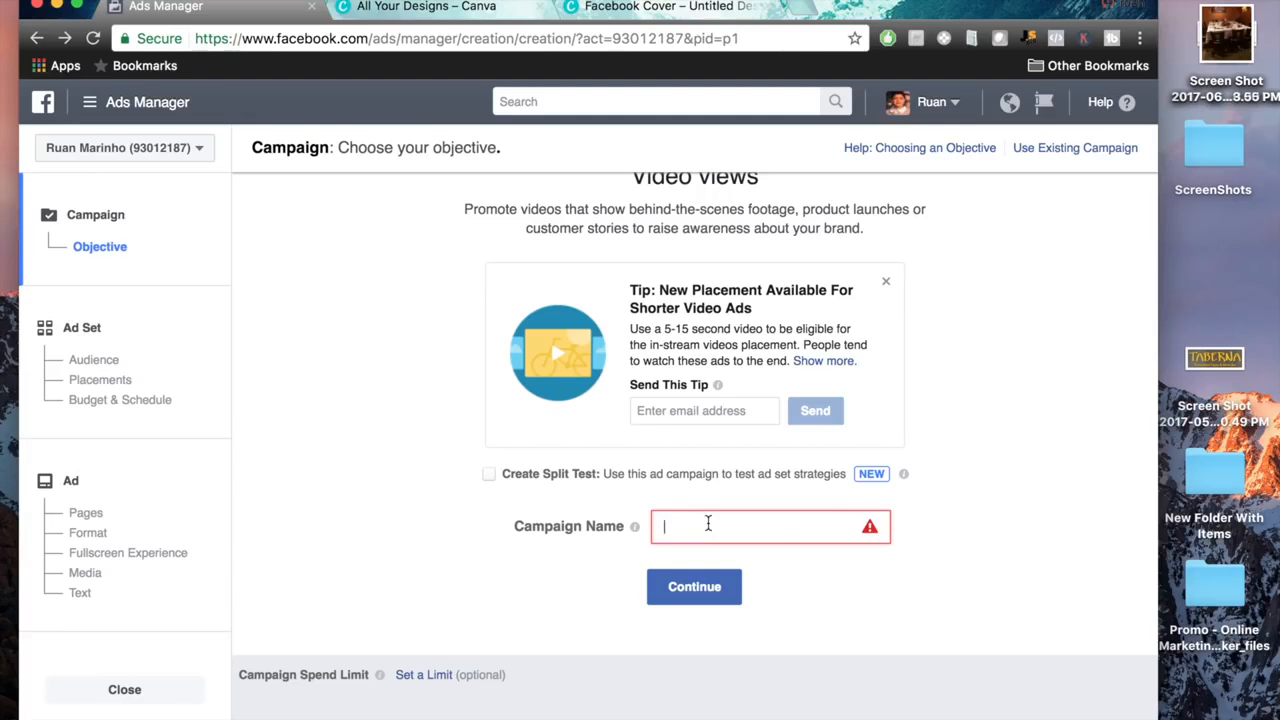
{"action": "type", "text": "Justins Coffee House 15%"}
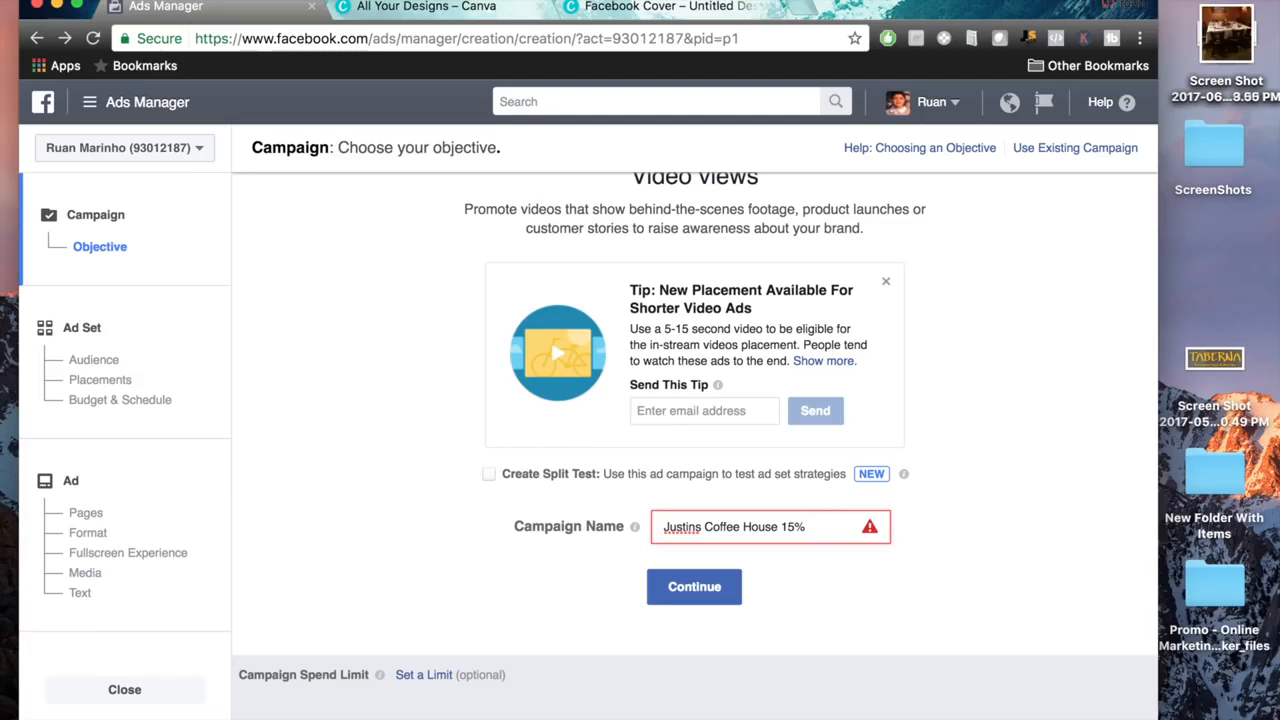
{"action": "left_click", "coordinate": [1000, 605]}
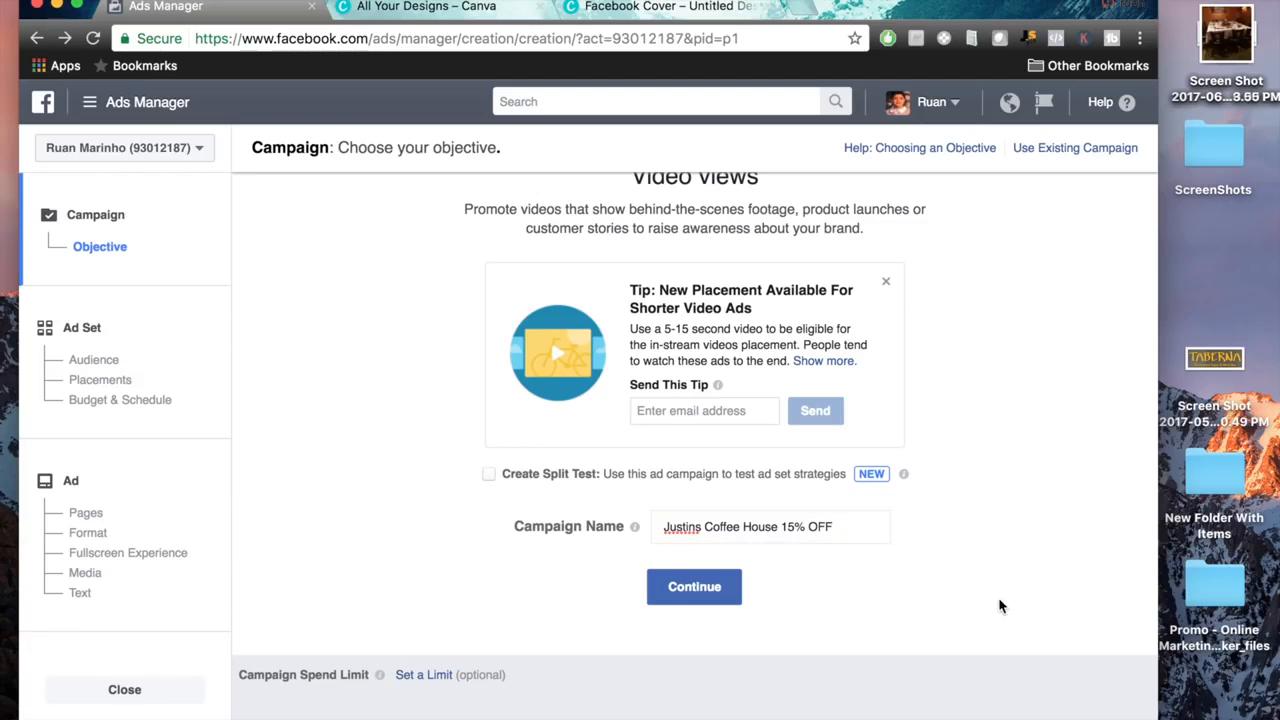
{"action": "left_click", "coordinate": [714, 602]}
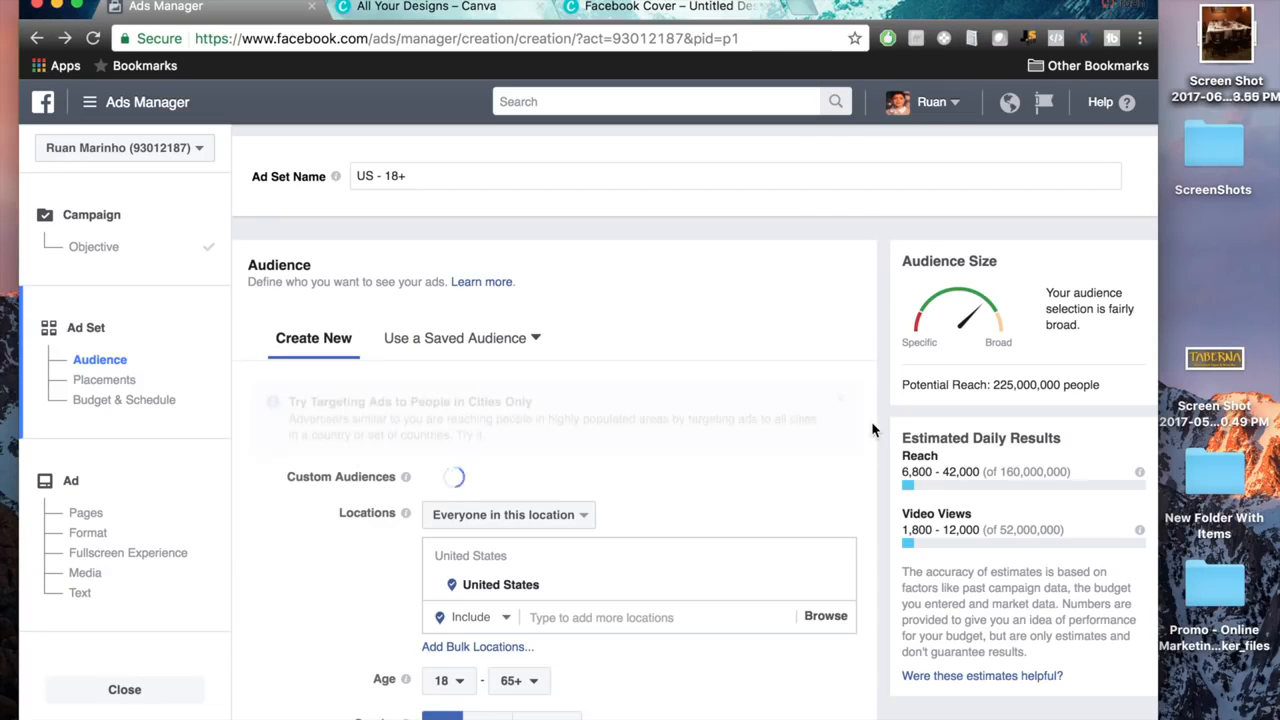
Replace the United States in the audience locations with the business's street address, picking the first suggested match.
{"action": "scroll", "coordinate": [872, 420], "scroll_direction": "down", "scroll_amount": 2}
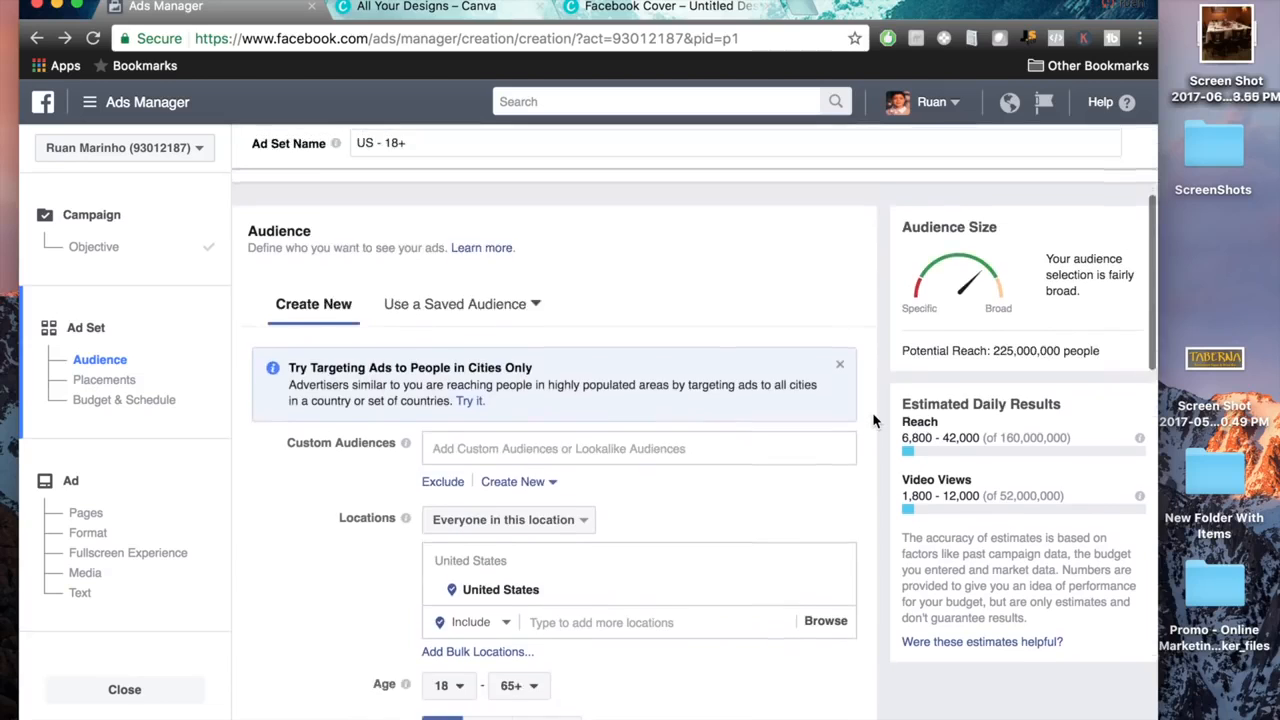
{"action": "scroll", "coordinate": [872, 420], "scroll_direction": "down", "scroll_amount": 2}
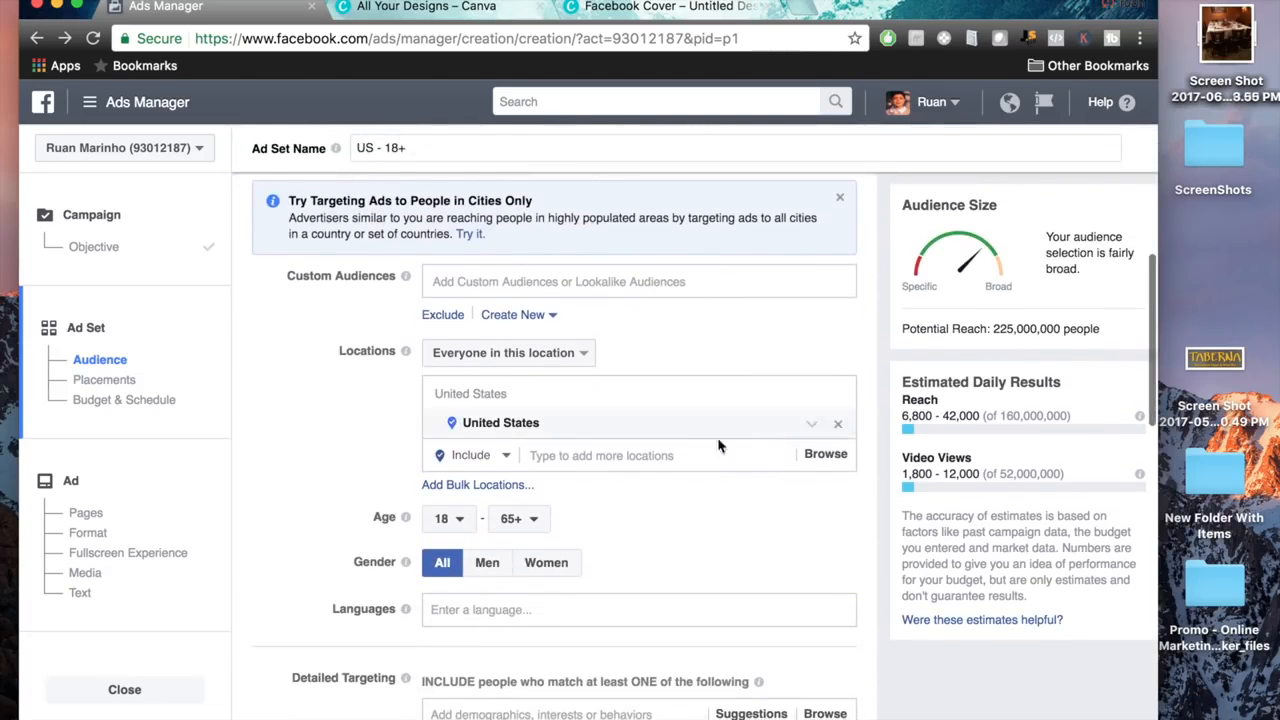
{"action": "left_click", "coordinate": [840, 428]}
{"action": "left_click", "coordinate": [607, 393]}
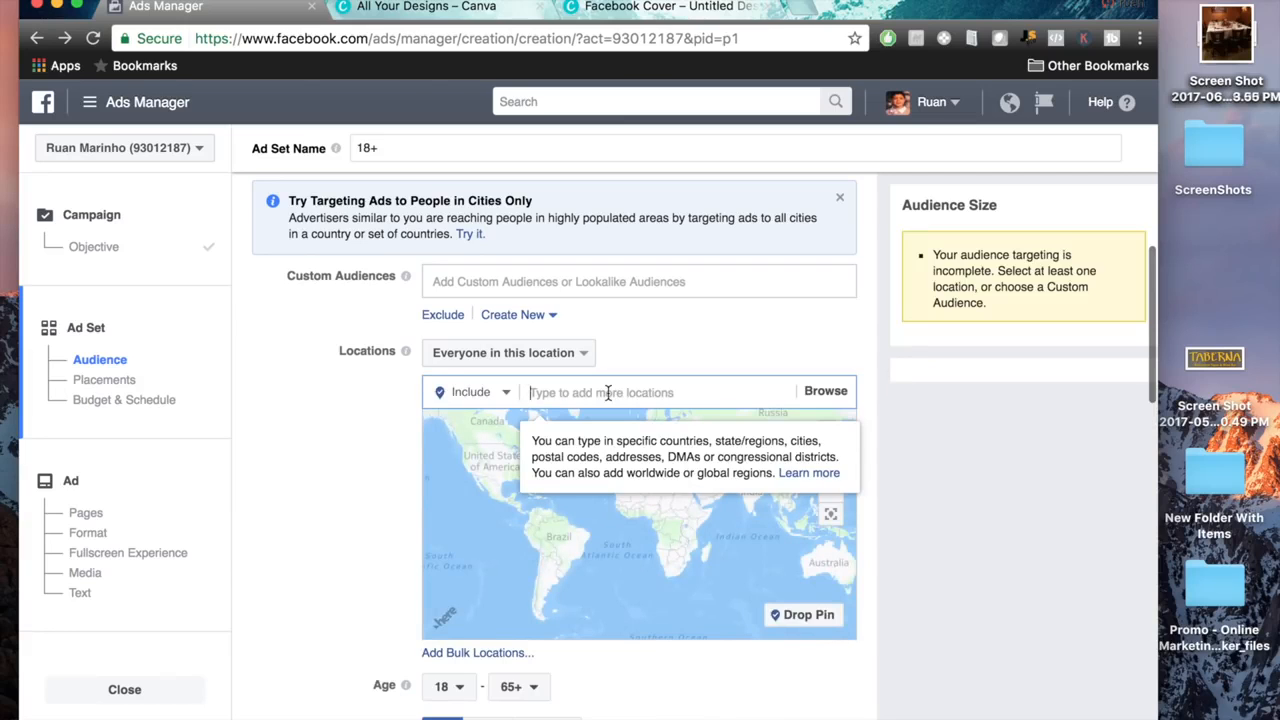
{"action": "type", "text": "1229 post road"}
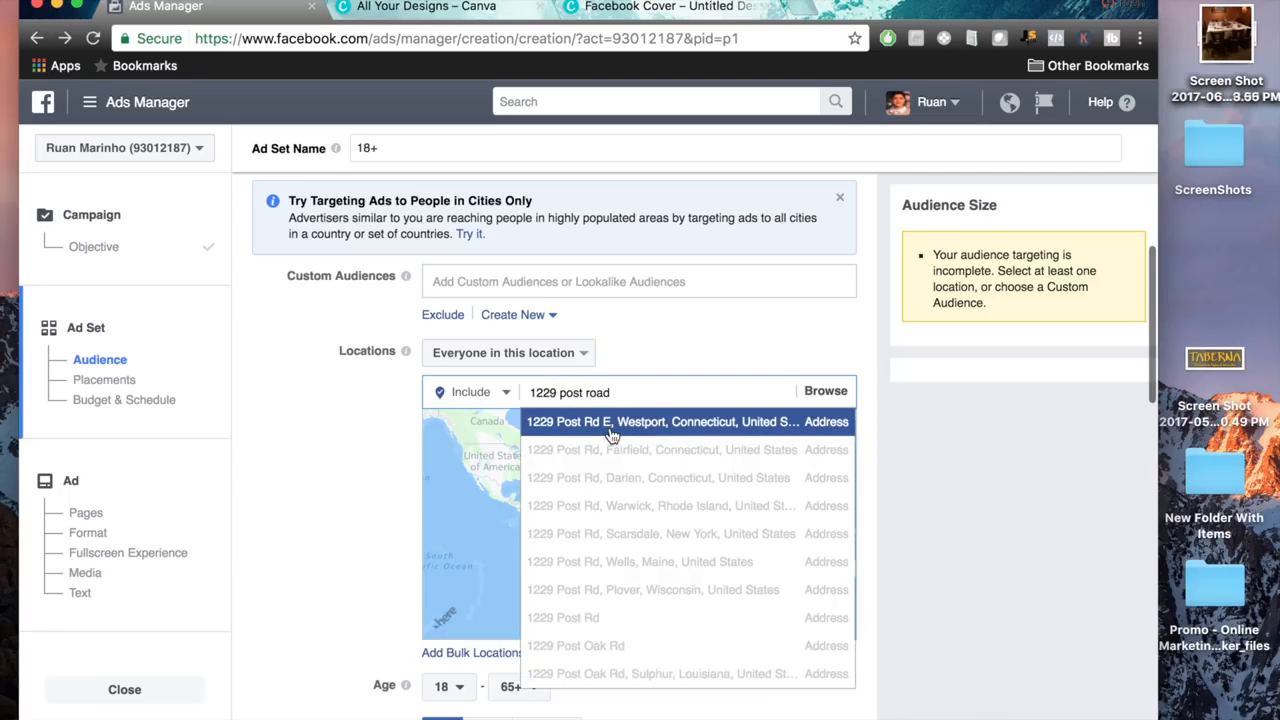
{"action": "left_click", "coordinate": [612, 424]}
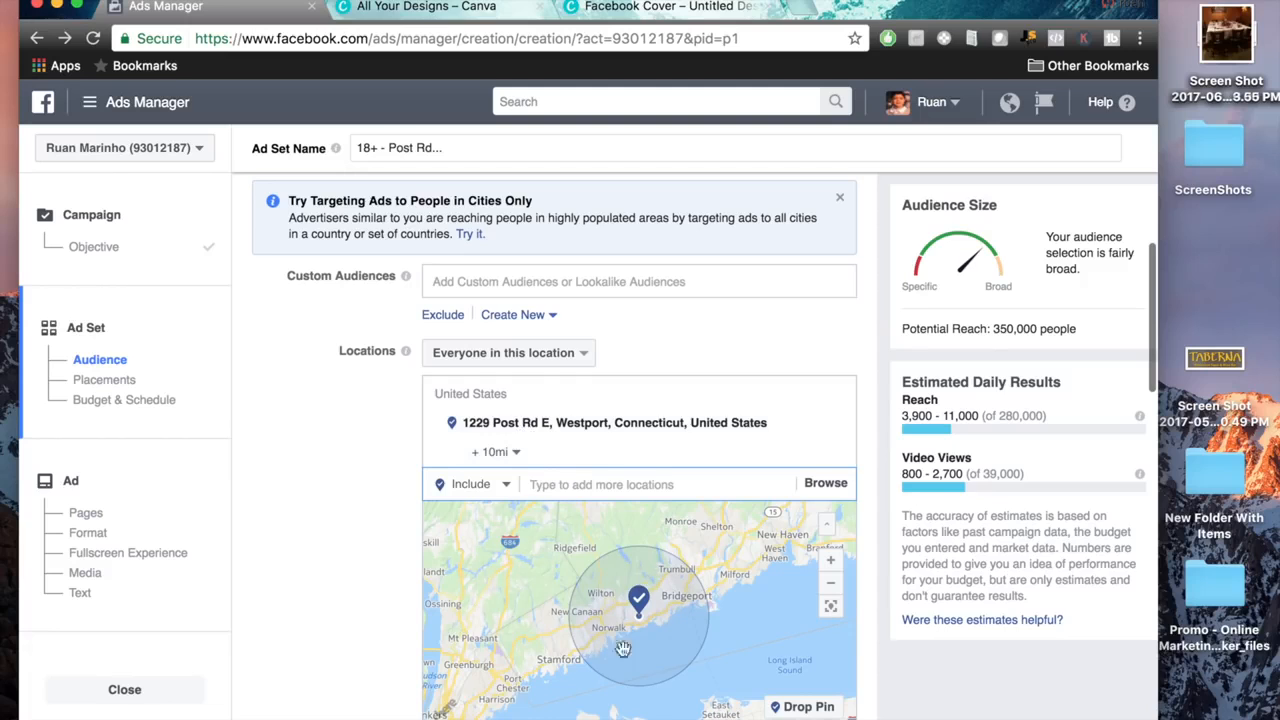
Widen the targeting radius around the added address to 50 mi.
{"action": "scroll", "coordinate": [884, 554], "scroll_direction": "down", "scroll_amount": 2}
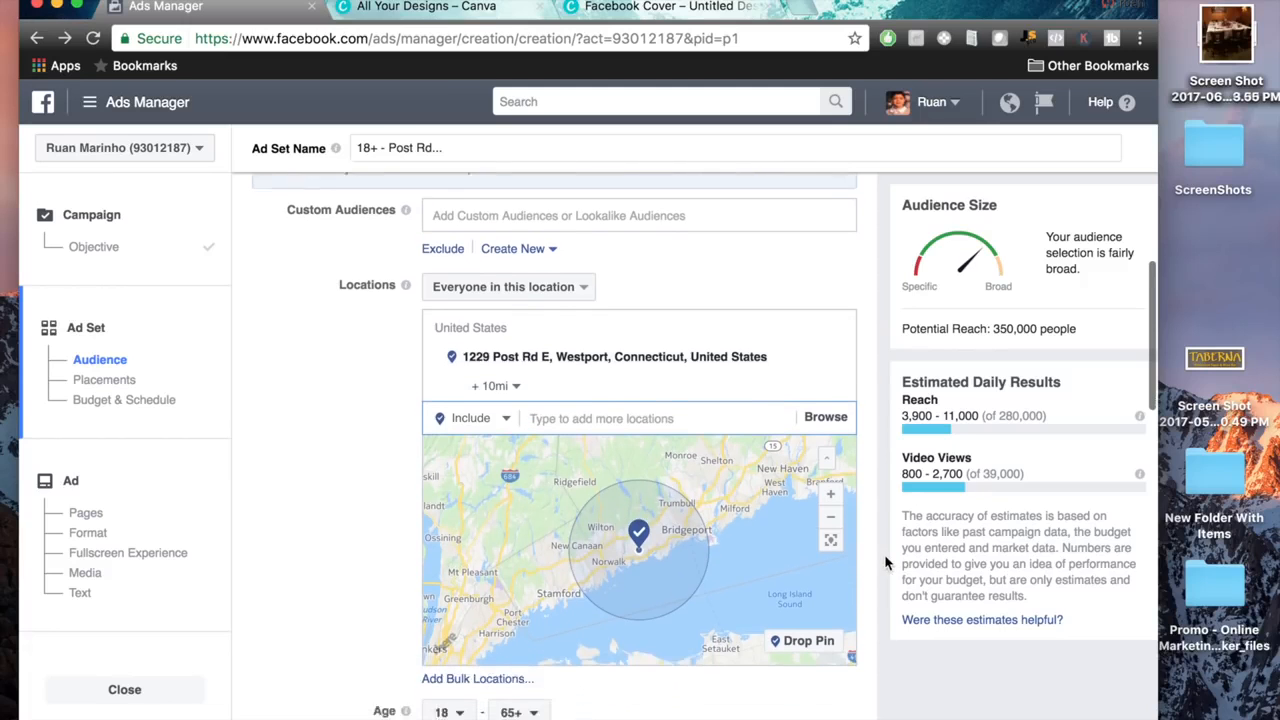
{"action": "scroll", "coordinate": [884, 554], "scroll_direction": "down", "scroll_amount": 1}
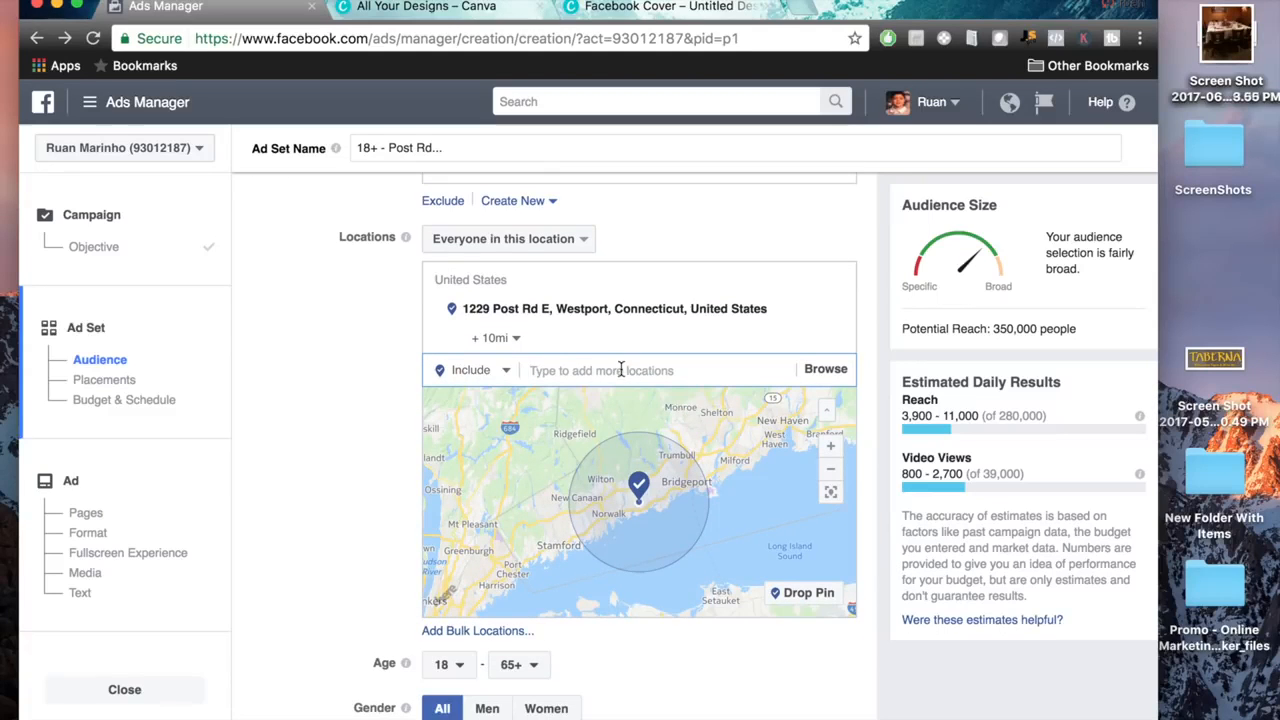
{"action": "left_click", "coordinate": [515, 340]}
{"action": "left_click_drag", "start_coordinate": [503, 373], "coordinate": [558, 370]}
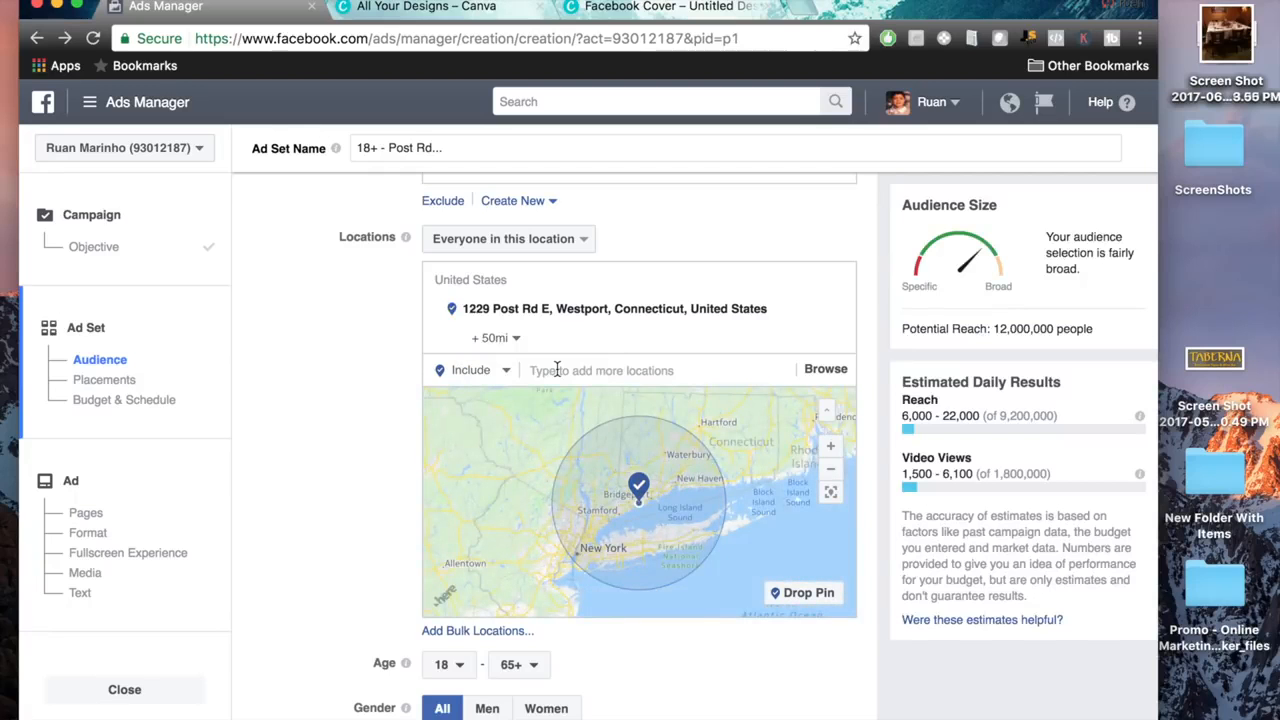
Set the targeting radius around the added address to 5 mi.
{"action": "left_click", "coordinate": [517, 340]}
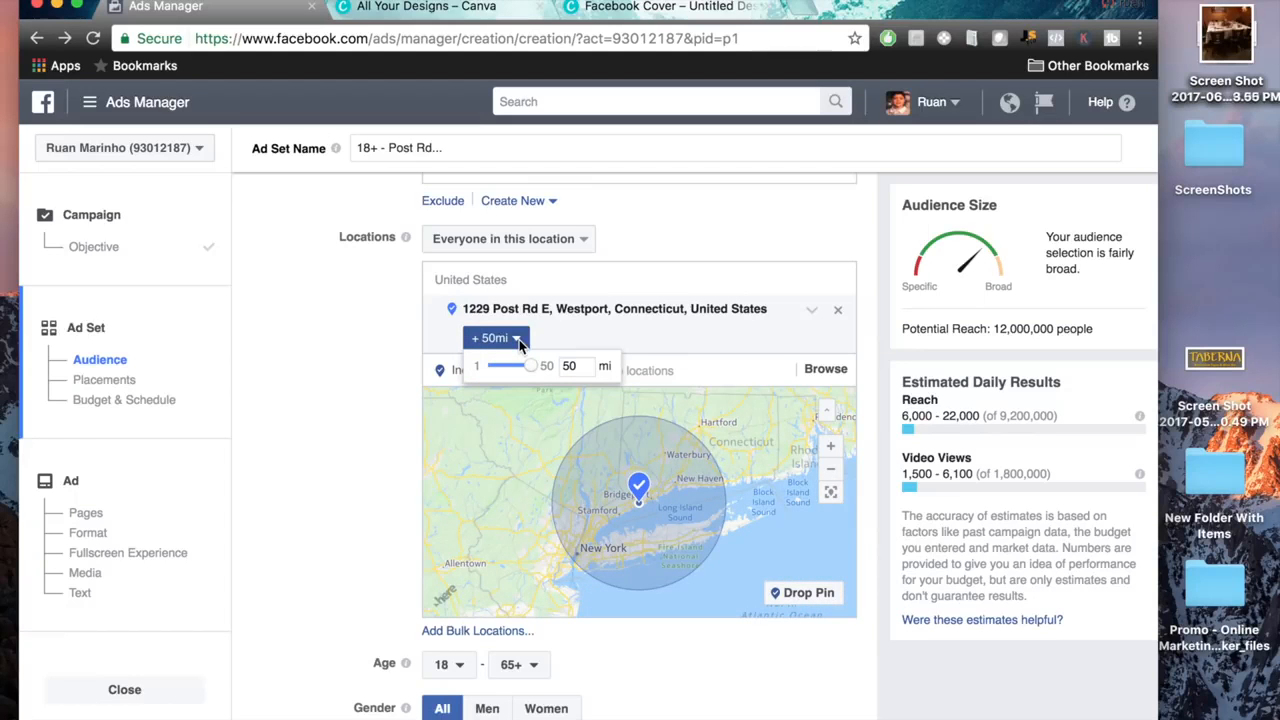
{"action": "left_click_drag", "start_coordinate": [535, 371], "coordinate": [505, 376]}
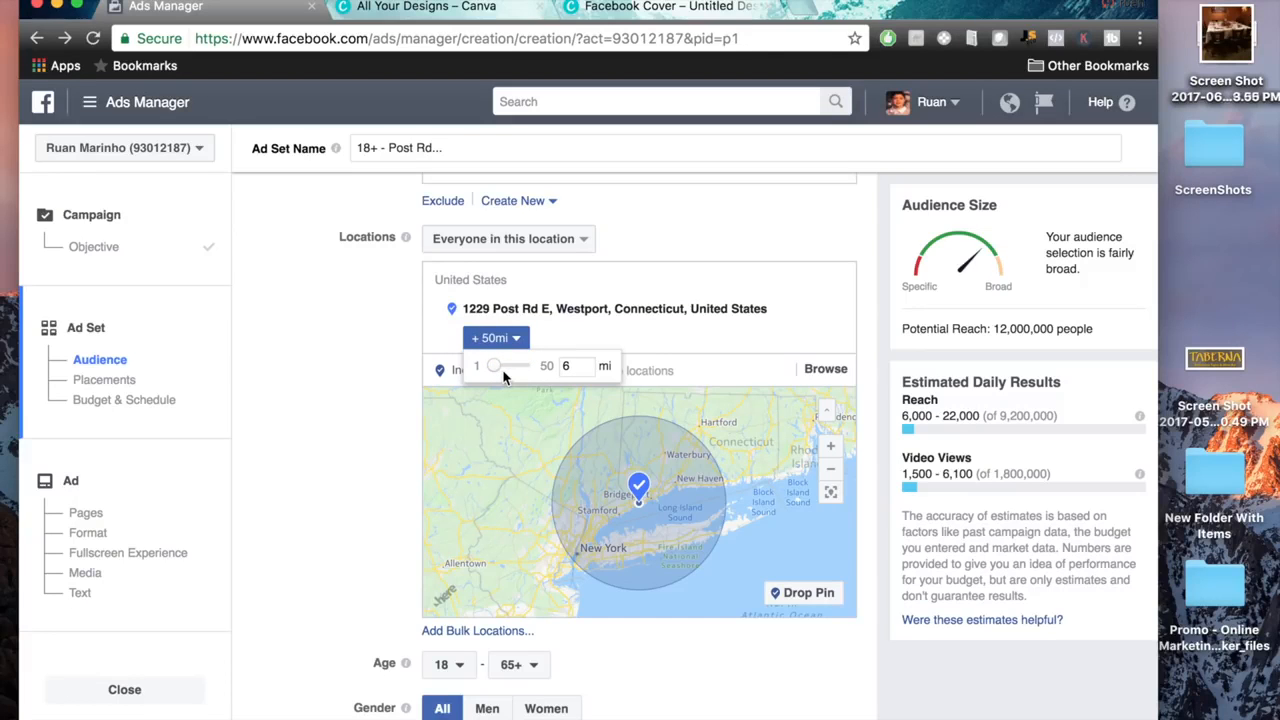
{"action": "left_click_drag", "start_coordinate": [503, 377], "coordinate": [503, 377]}
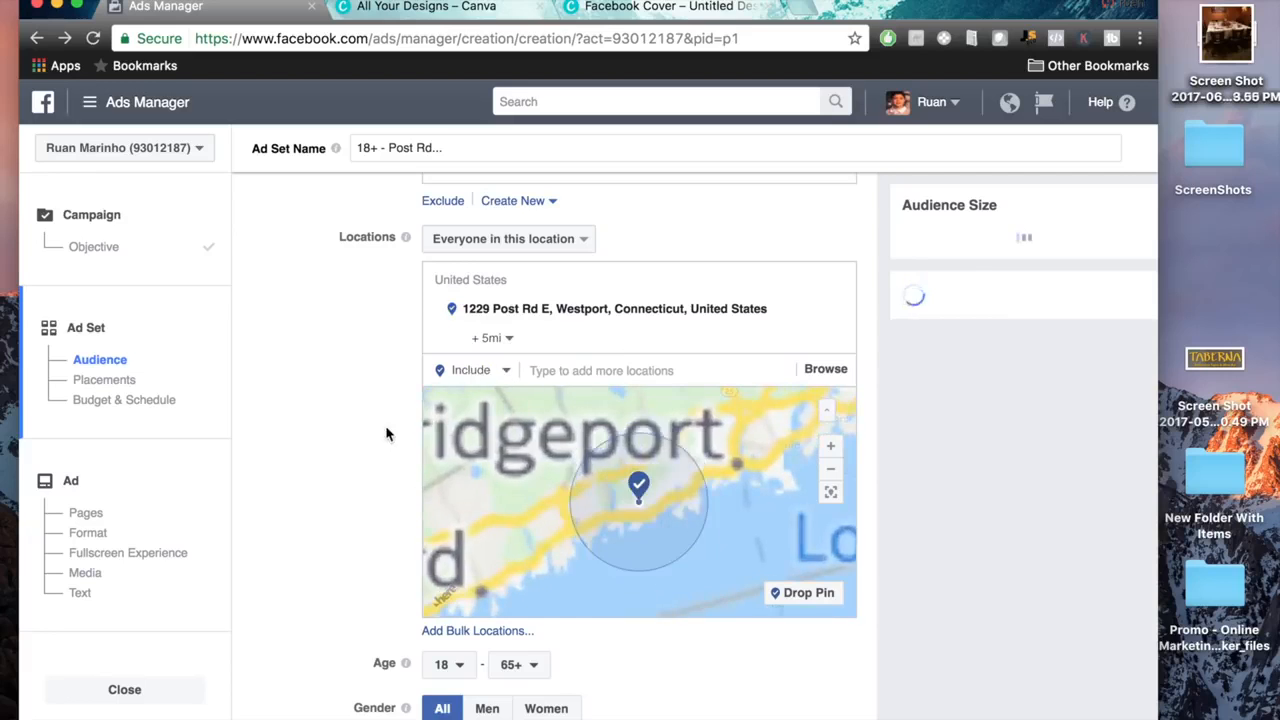
Limit the audience to women and set the minimum age to 30.
{"action": "scroll", "coordinate": [388, 433], "scroll_direction": "down", "scroll_amount": 5}
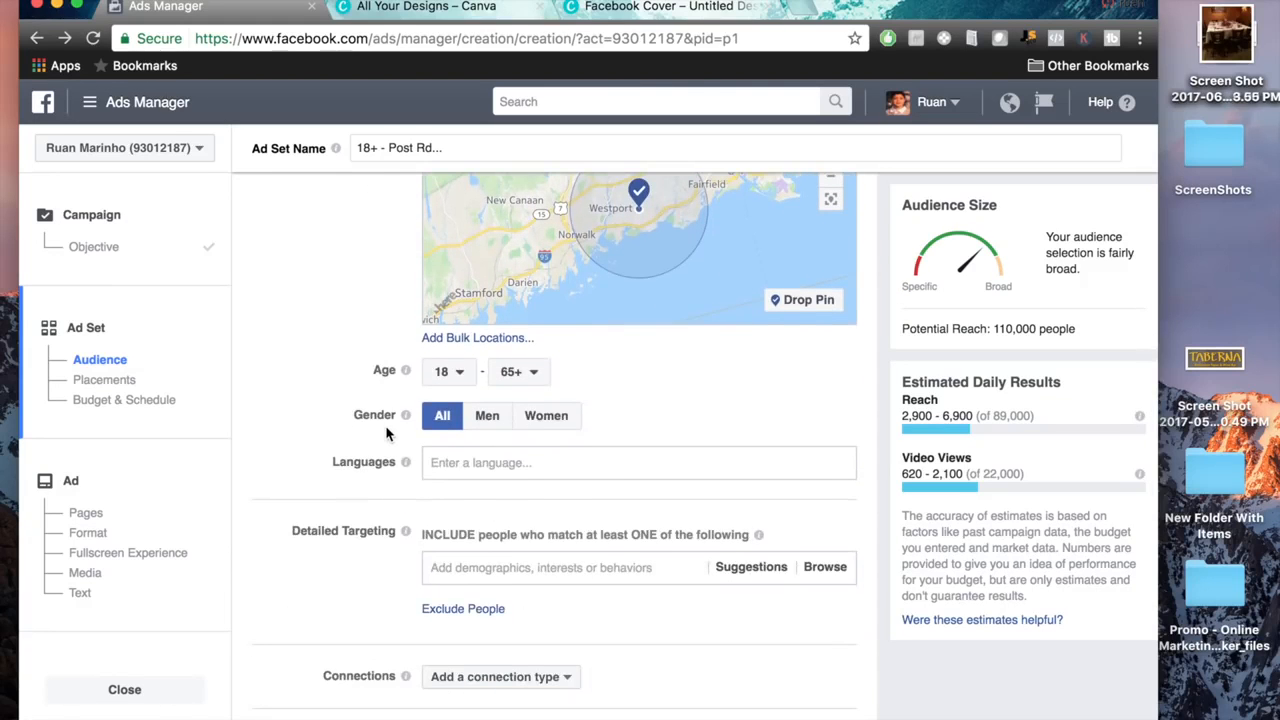
{"action": "left_click", "coordinate": [543, 415]}
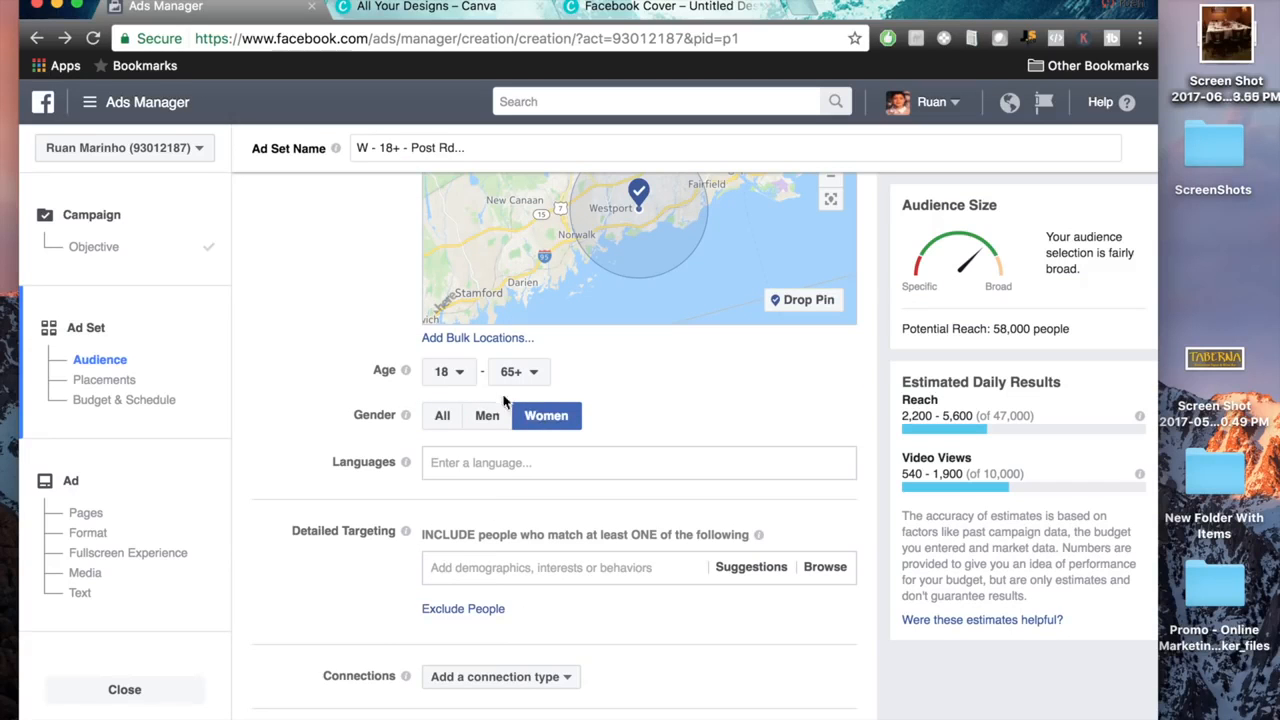
{"action": "left_click", "coordinate": [449, 371]}
{"action": "scroll", "coordinate": [466, 535], "scroll_direction": "down", "scroll_amount": 5}
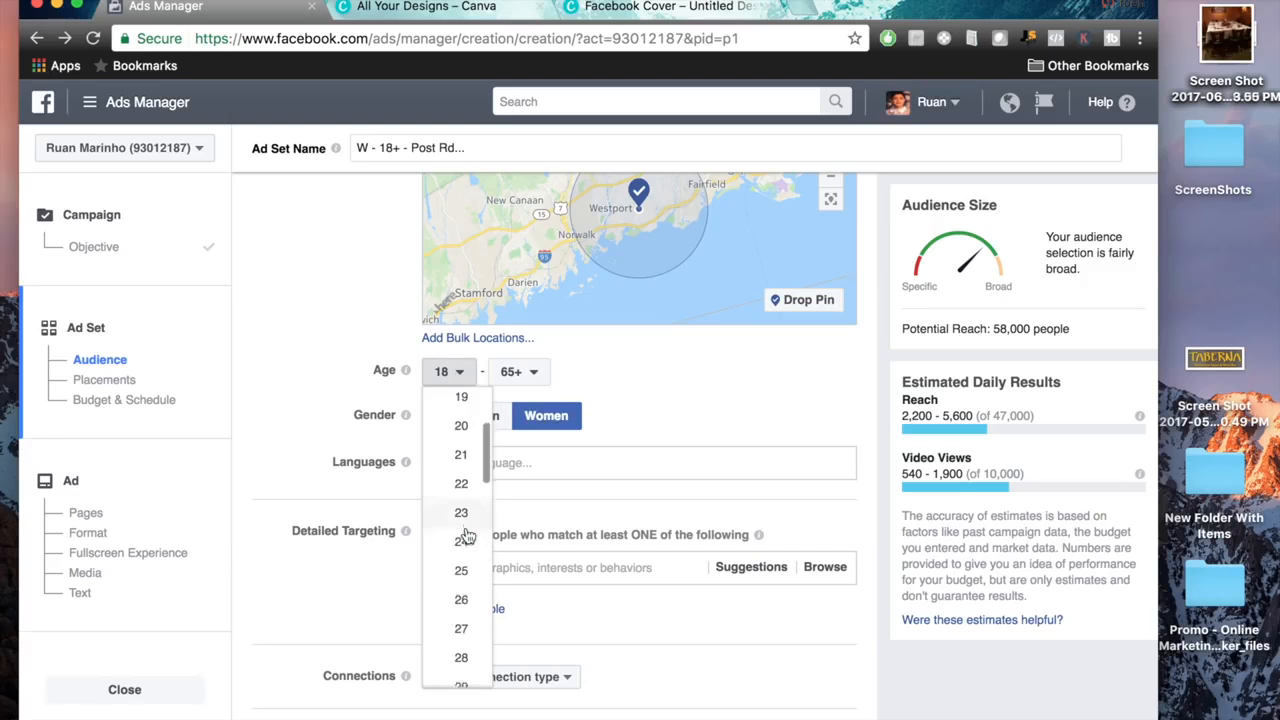
{"action": "left_click", "coordinate": [461, 566]}
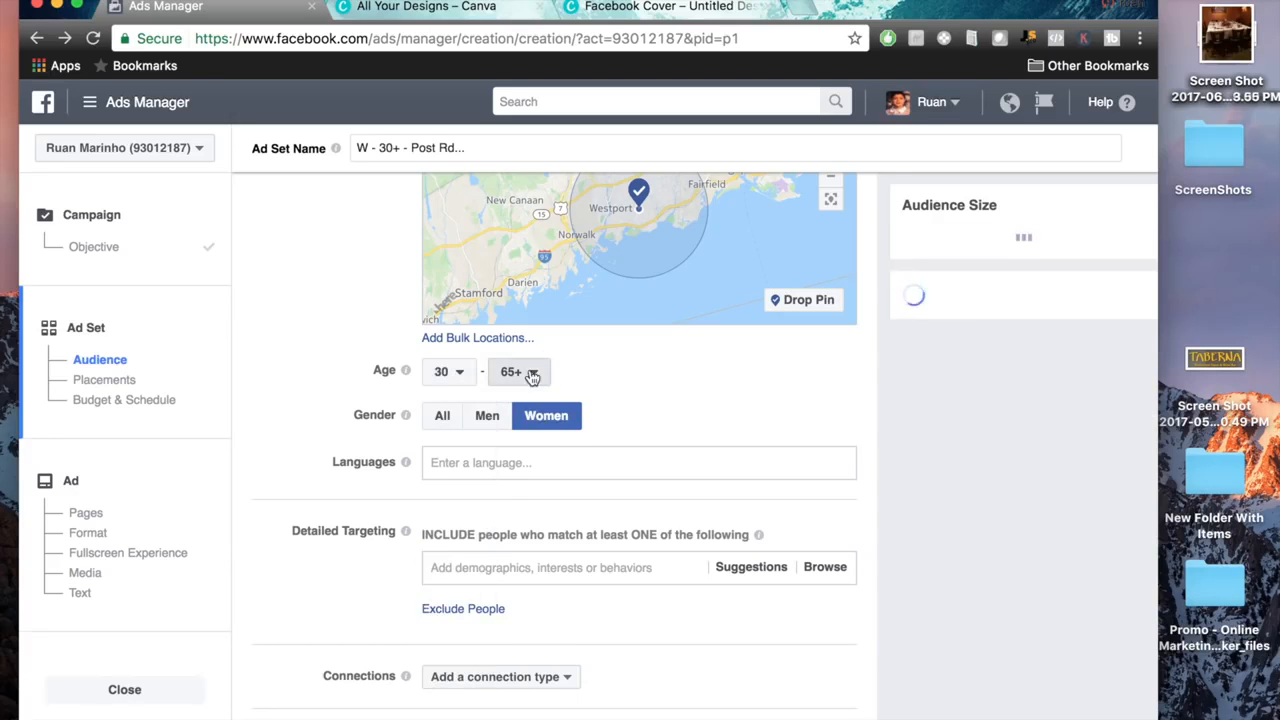
Set the audience's maximum age to 55.
{"action": "left_click", "coordinate": [528, 371]}
{"action": "scroll", "coordinate": [530, 500], "scroll_direction": "up", "scroll_amount": 2}
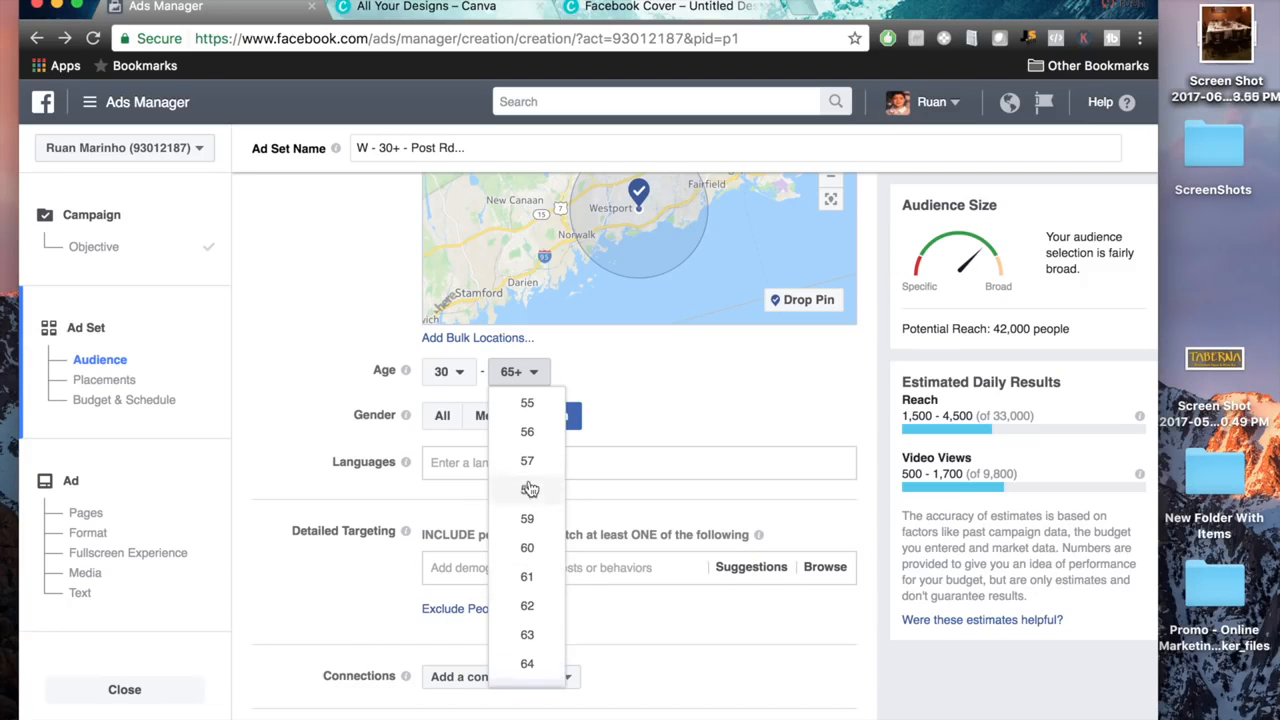
{"action": "left_click", "coordinate": [527, 432]}
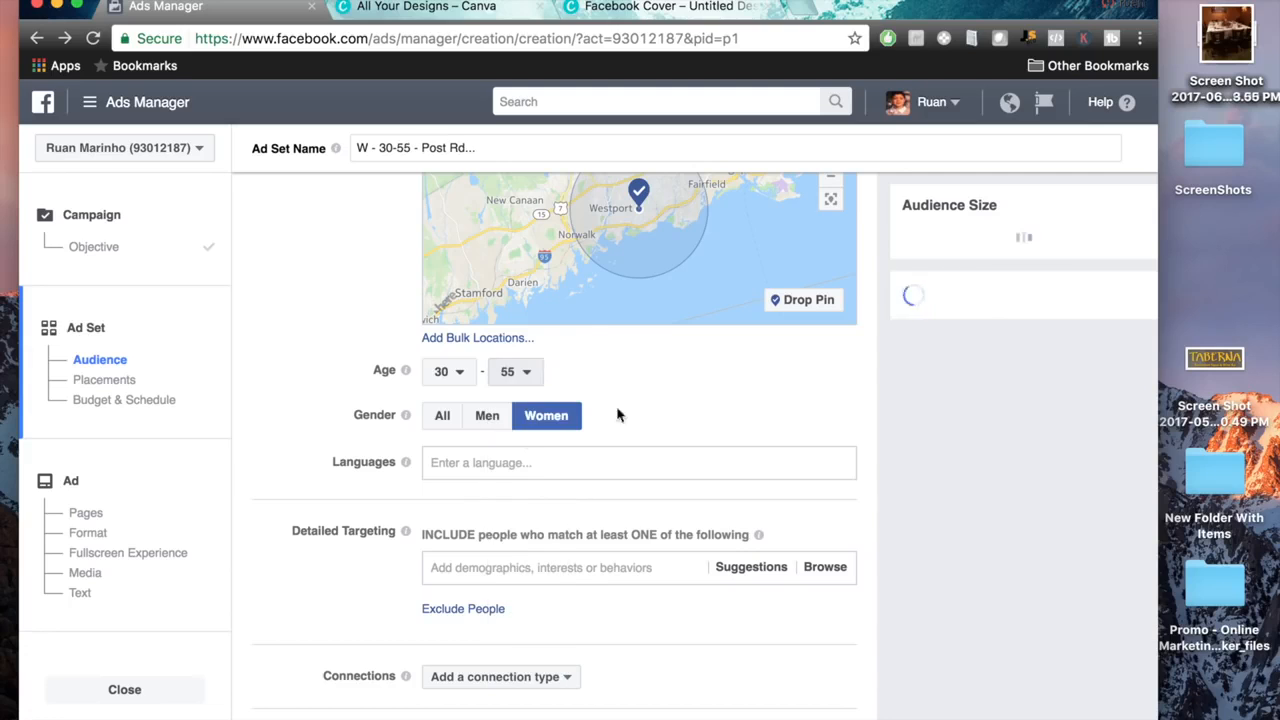
{"action": "left_click_drag", "start_coordinate": [326, 350], "coordinate": [598, 426]}
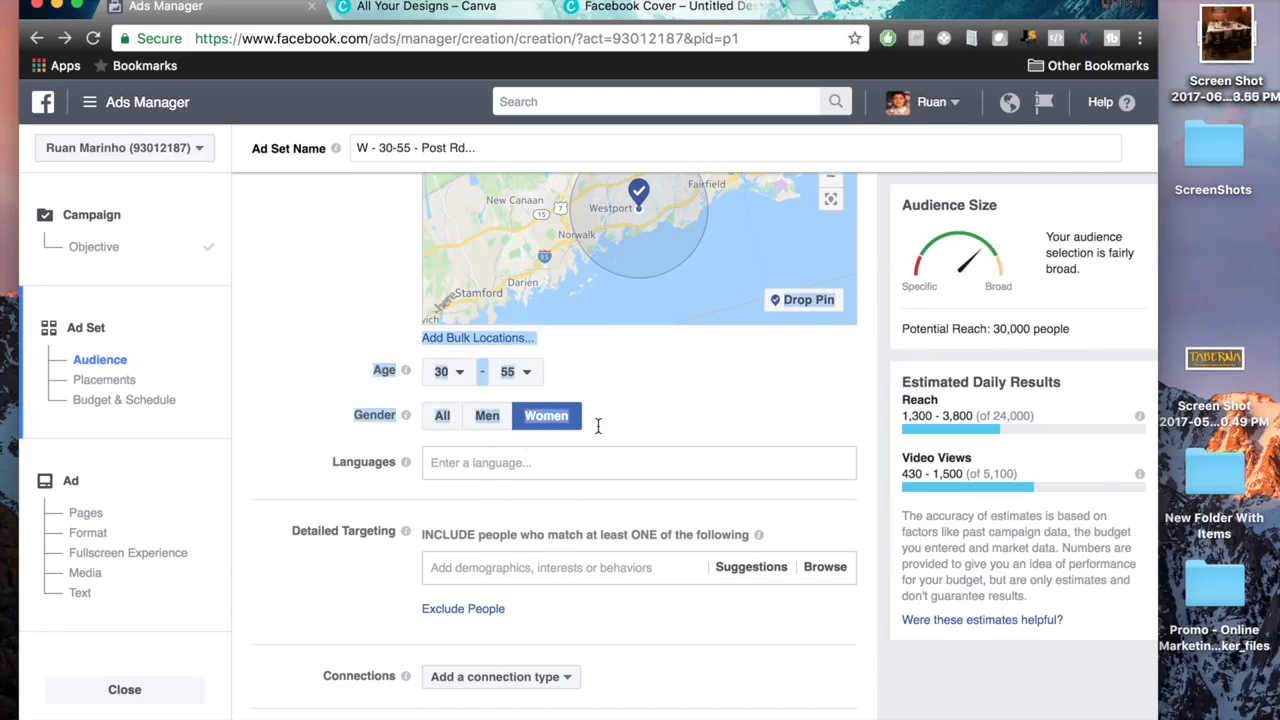
{"action": "left_click", "coordinate": [685, 416]}
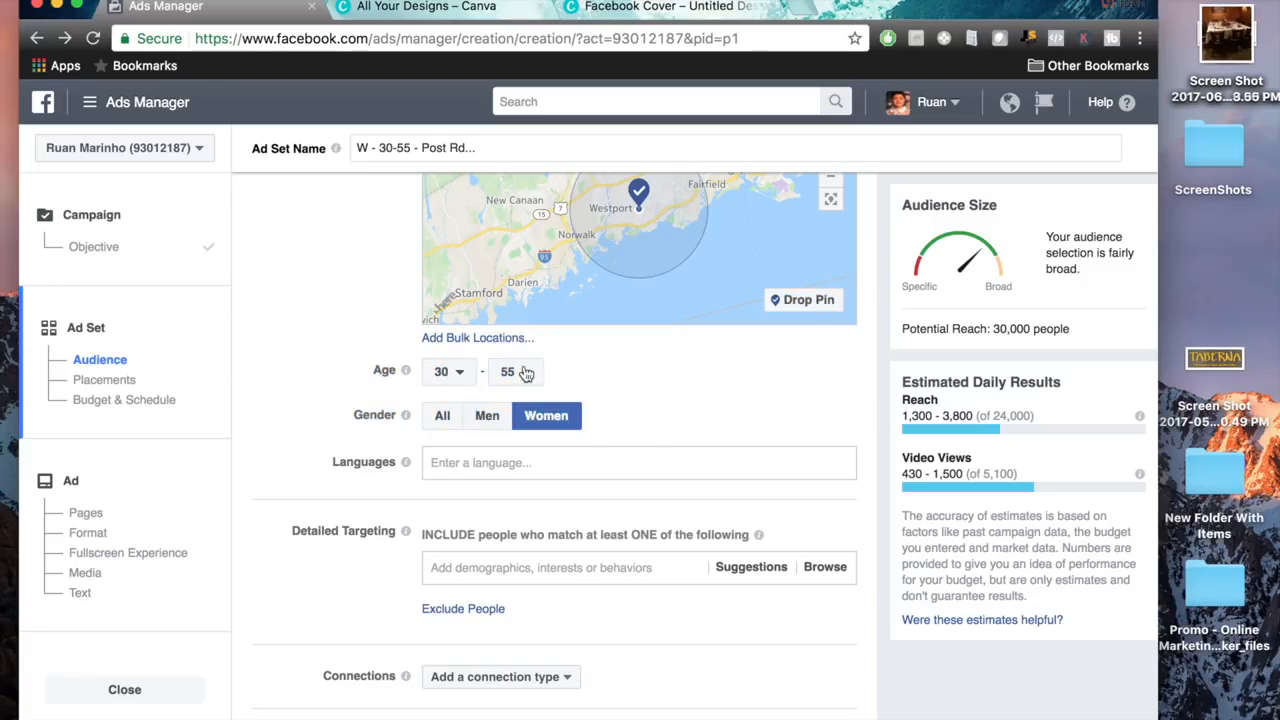
Add the interests Dunkin' Donuts and Starbucks to the audience's detailed targeting.
{"action": "scroll", "coordinate": [773, 411], "scroll_direction": "down", "scroll_amount": 5}
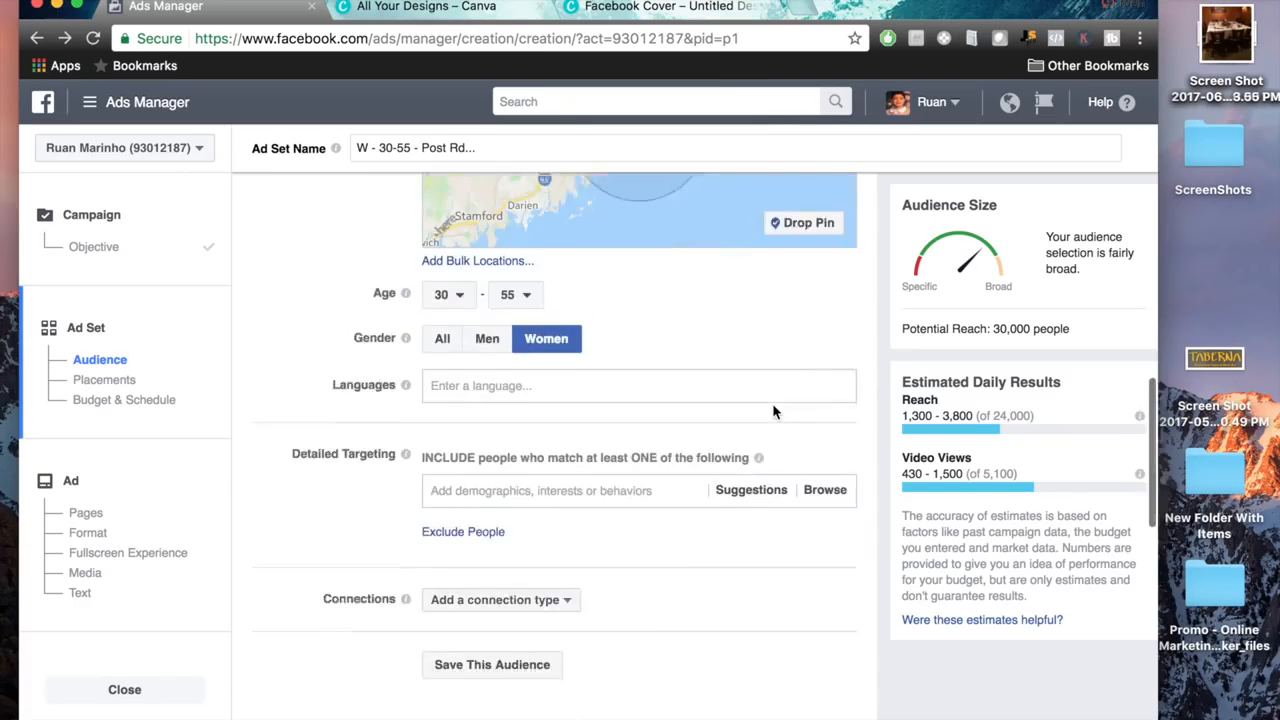
{"action": "triple_click", "coordinate": [325, 317]}
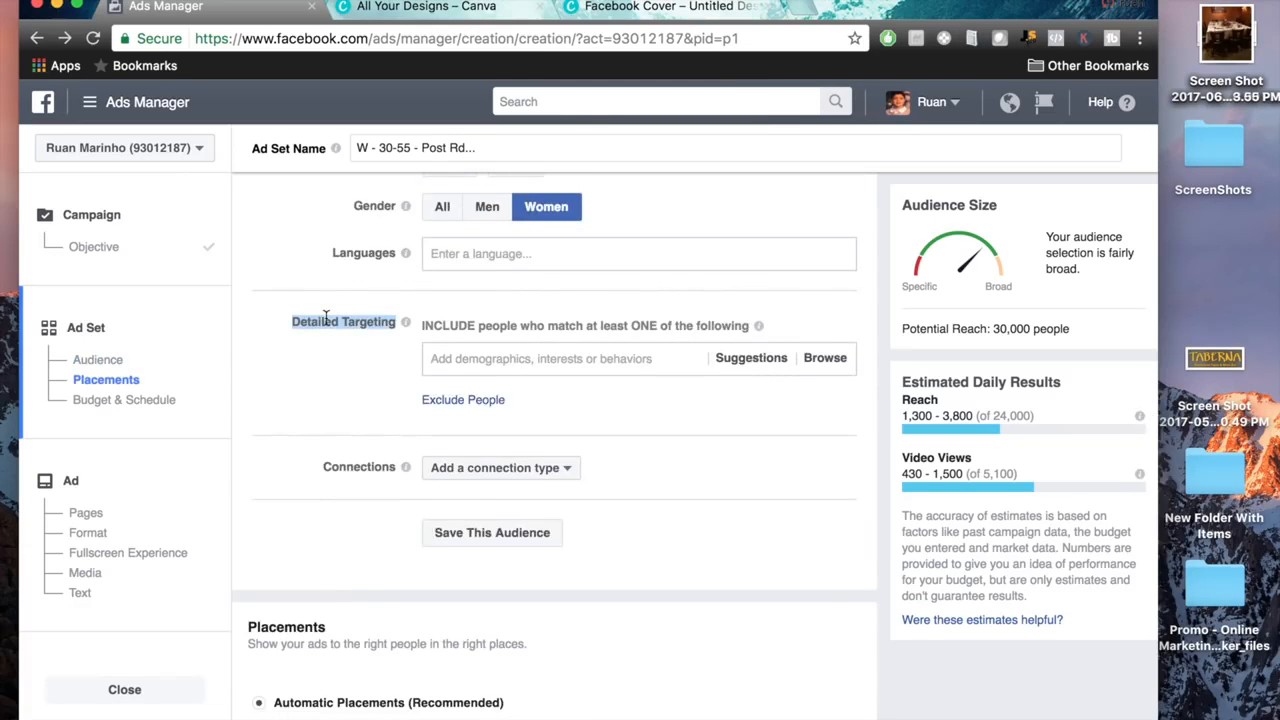
{"action": "left_click", "coordinate": [333, 377]}
{"action": "left_click_drag", "start_coordinate": [424, 325], "coordinate": [751, 326]}
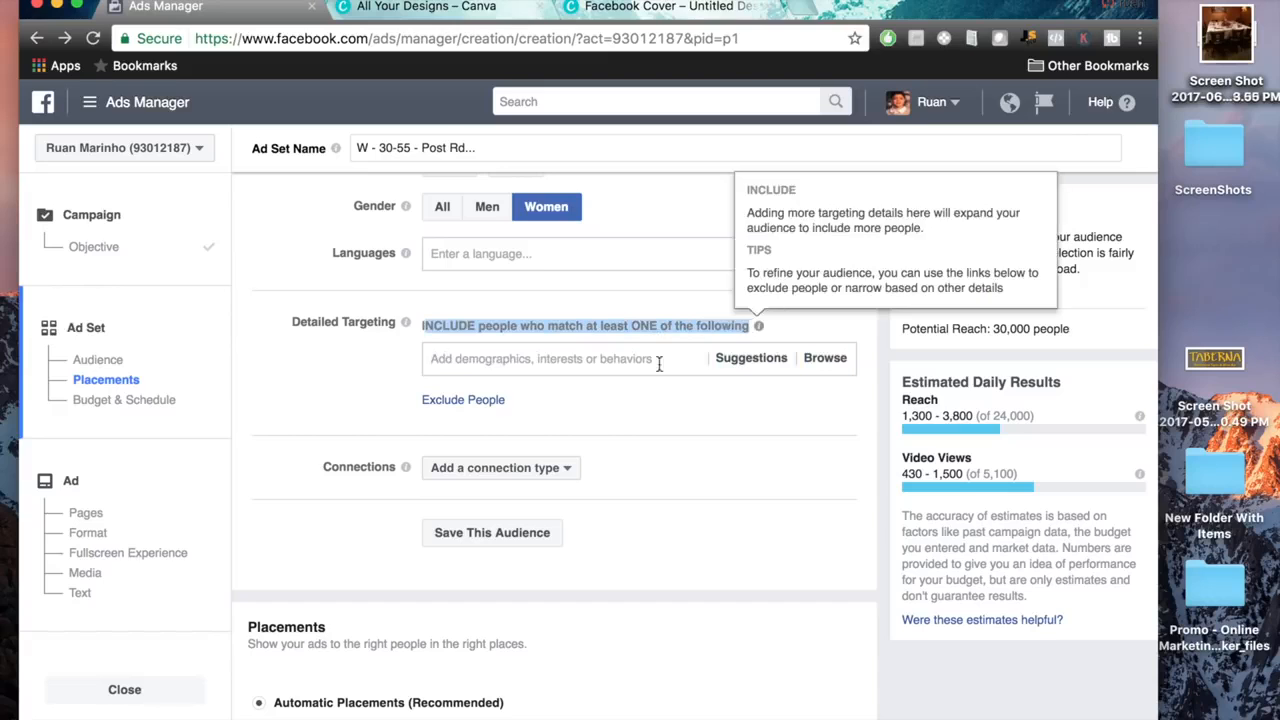
{"action": "left_click", "coordinate": [632, 425]}
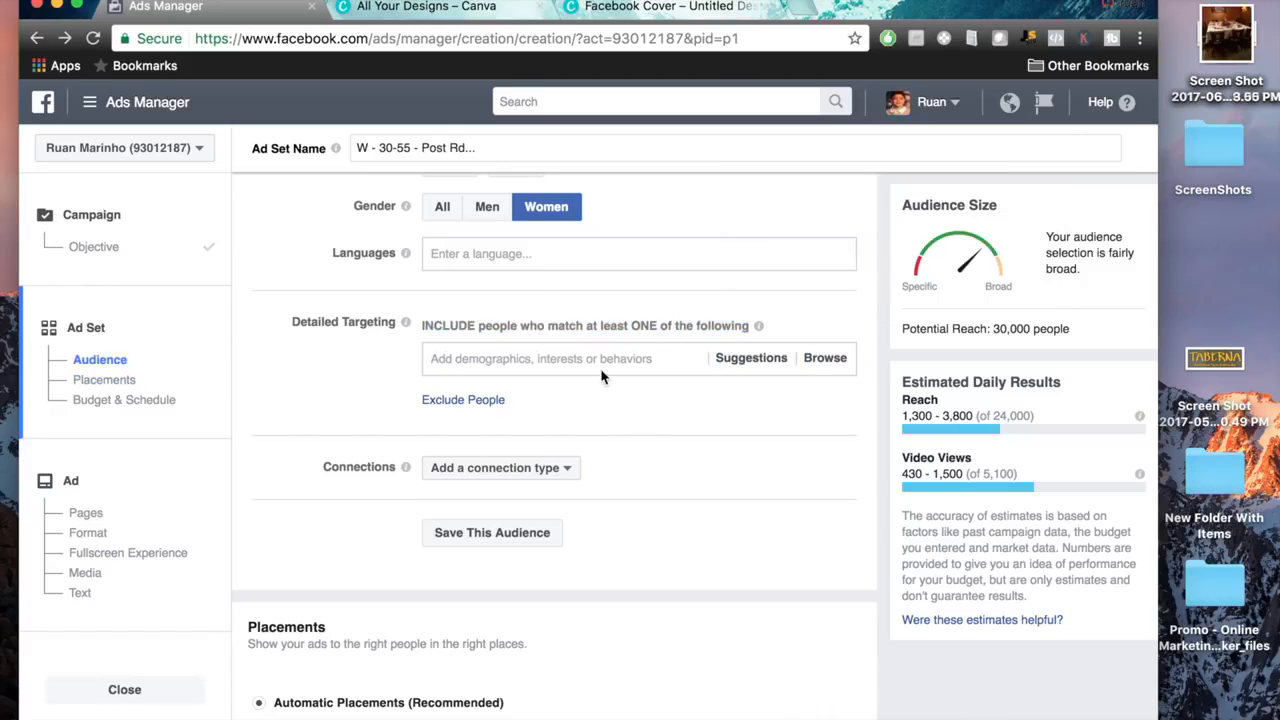
{"action": "left_click", "coordinate": [570, 356]}
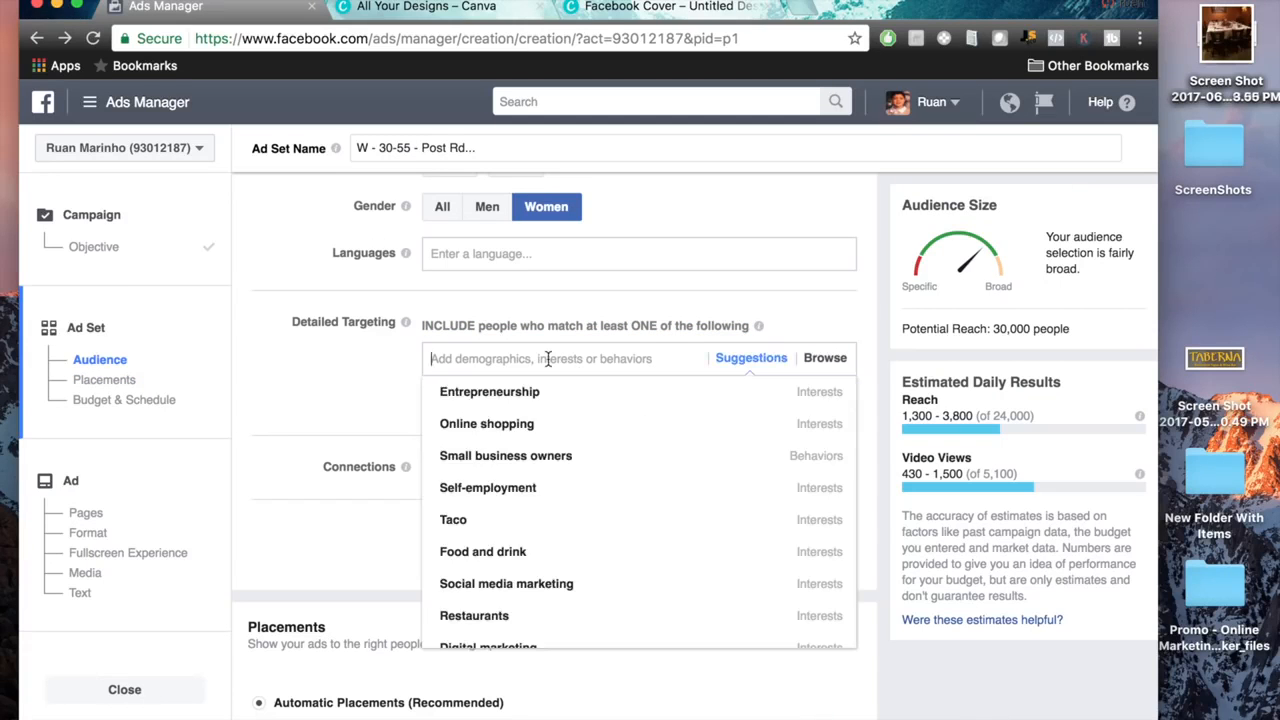
{"action": "type", "text": "dunkin"}
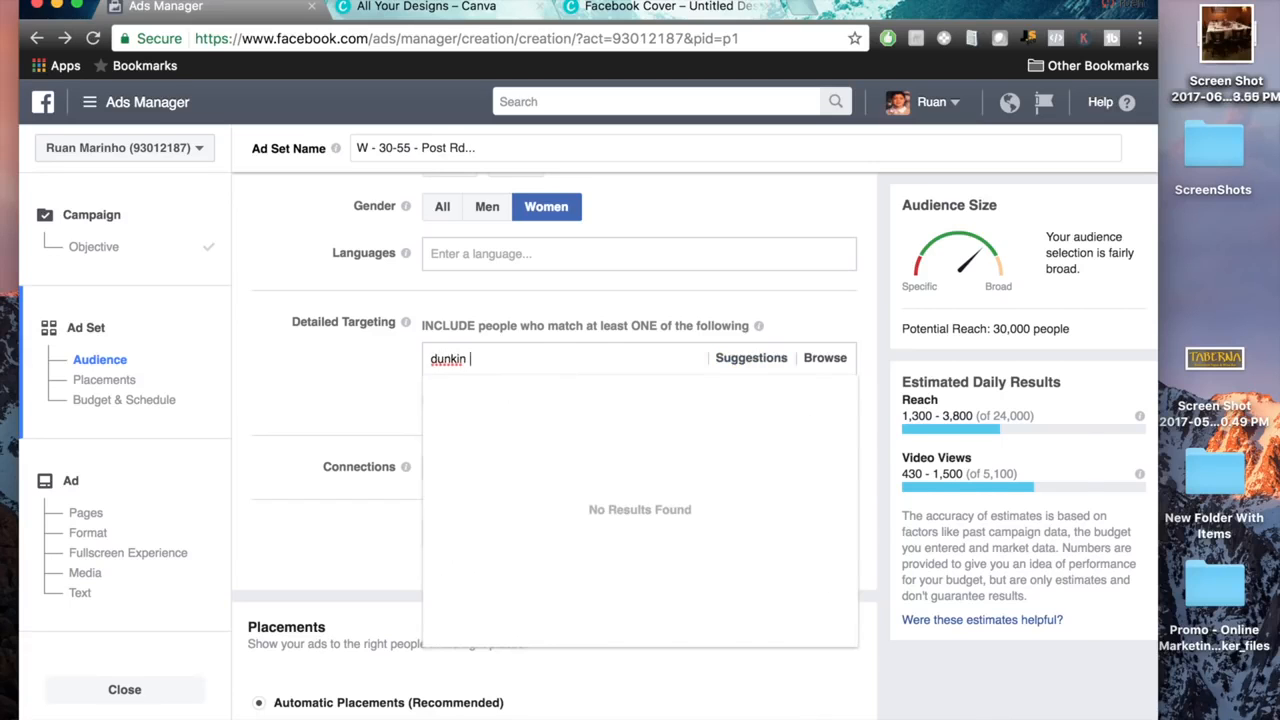
{"action": "left_click", "coordinate": [540, 394]}
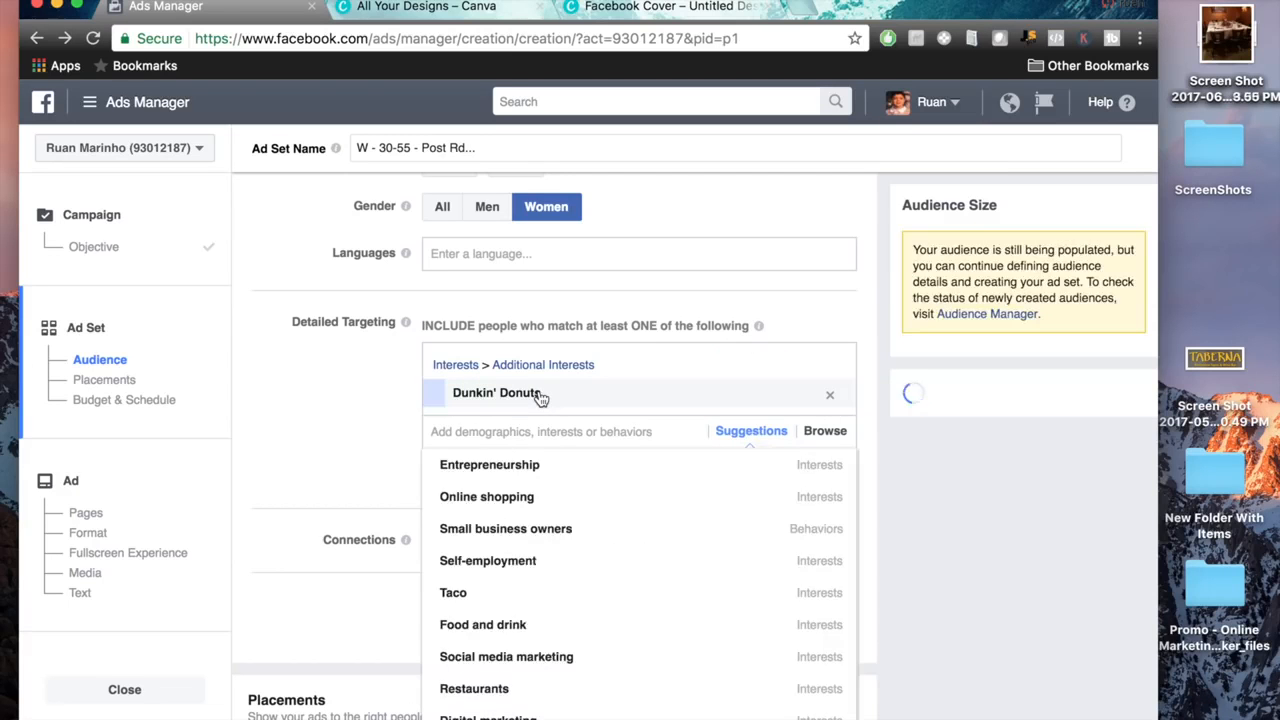
{"action": "type", "text": "starbucks"}
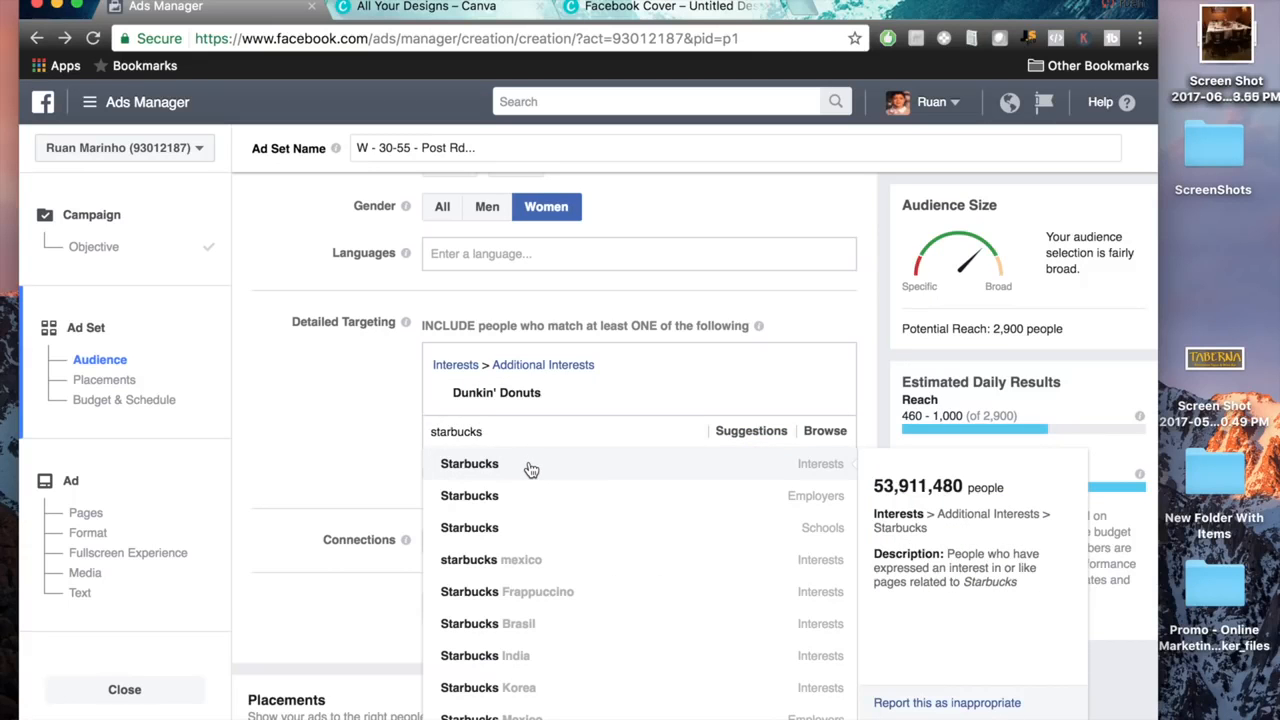
{"action": "left_click", "coordinate": [531, 470]}
Add Krispy Kreme, Coffee lovers and Coffee from the suggested interests to the detailed targeting.
{"action": "left_click", "coordinate": [742, 469]}
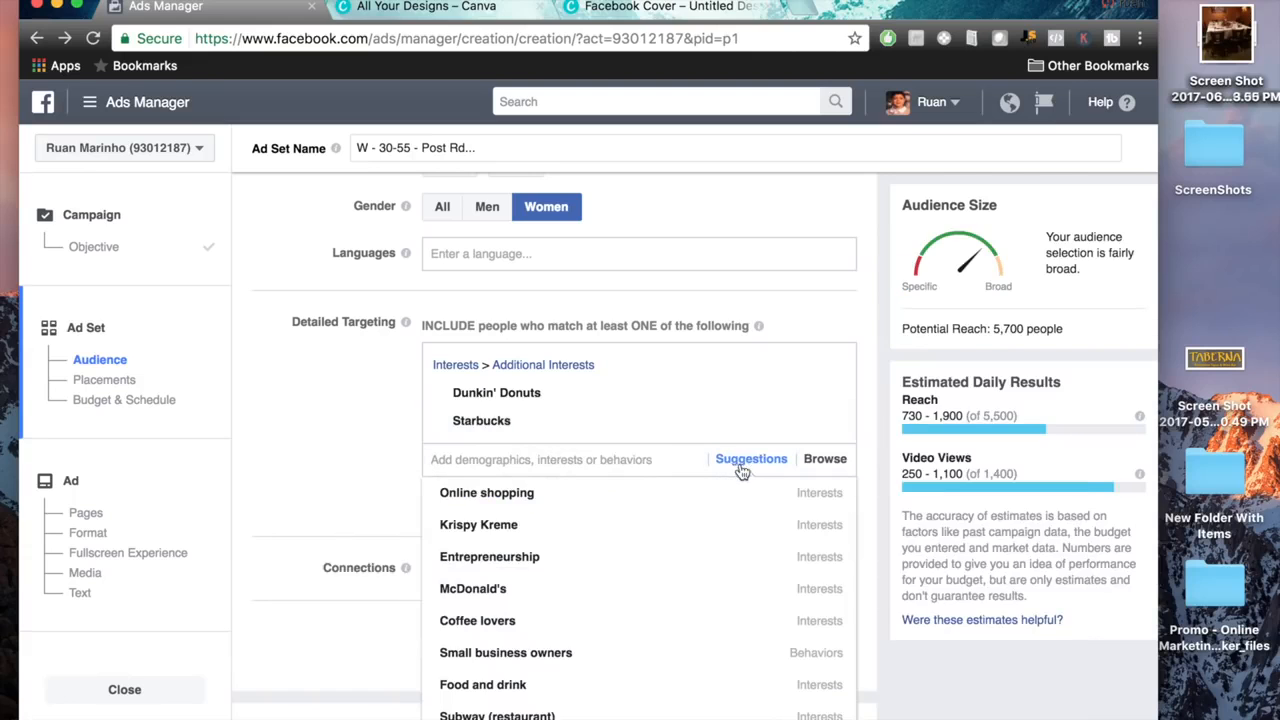
{"action": "left_click", "coordinate": [540, 537]}
{"action": "scroll", "coordinate": [541, 609], "scroll_direction": "down", "scroll_amount": 1}
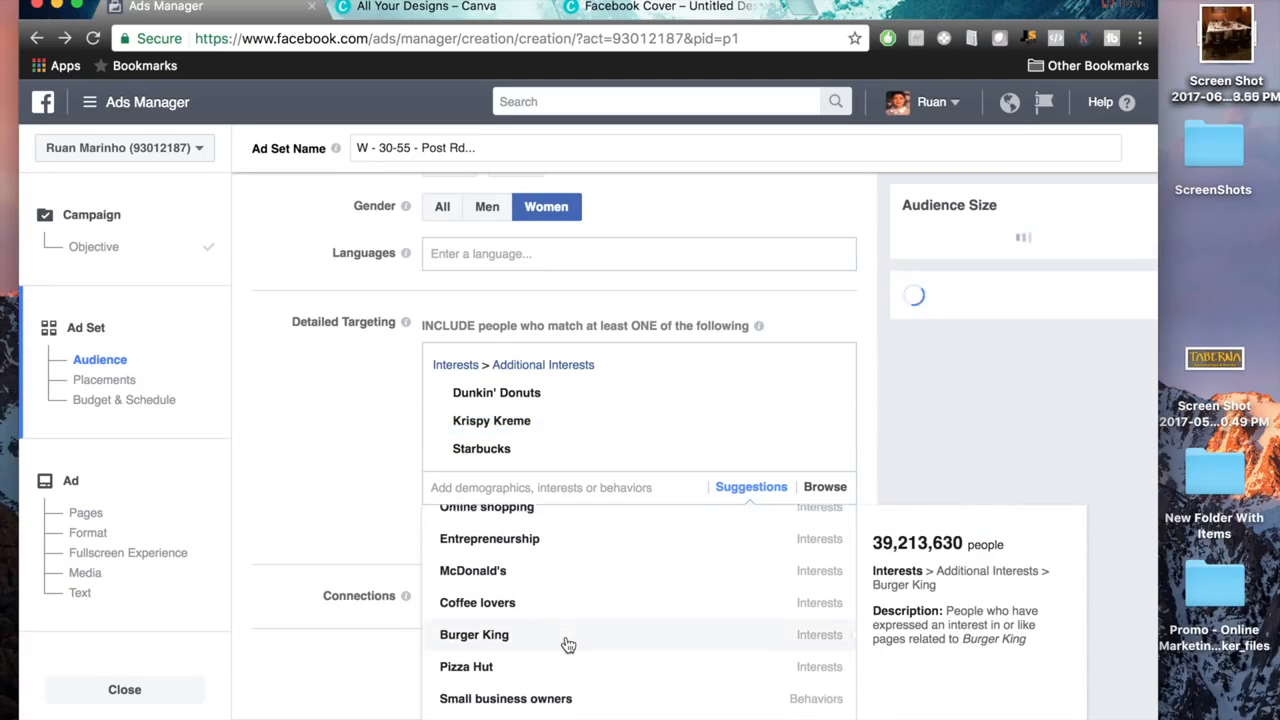
{"action": "left_click", "coordinate": [540, 590]}
{"action": "scroll", "coordinate": [543, 650], "scroll_direction": "down", "scroll_amount": 3}
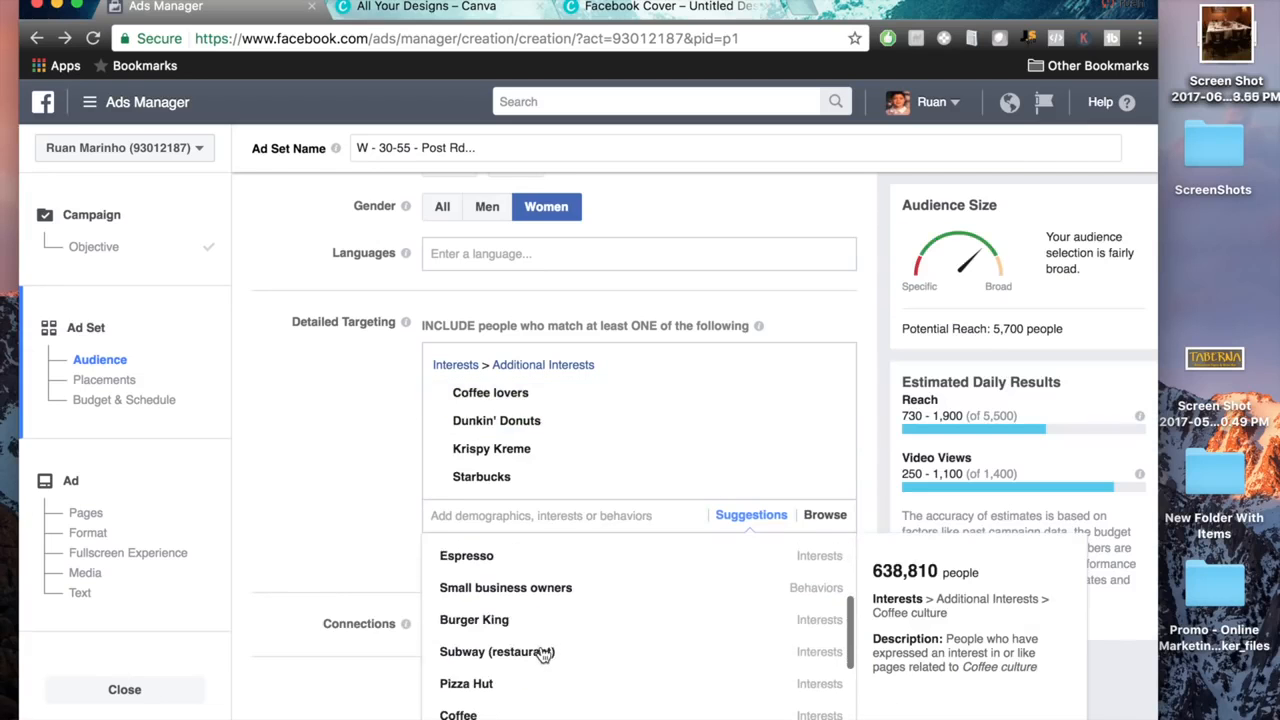
{"action": "scroll", "coordinate": [529, 690], "scroll_direction": "down", "scroll_amount": 3}
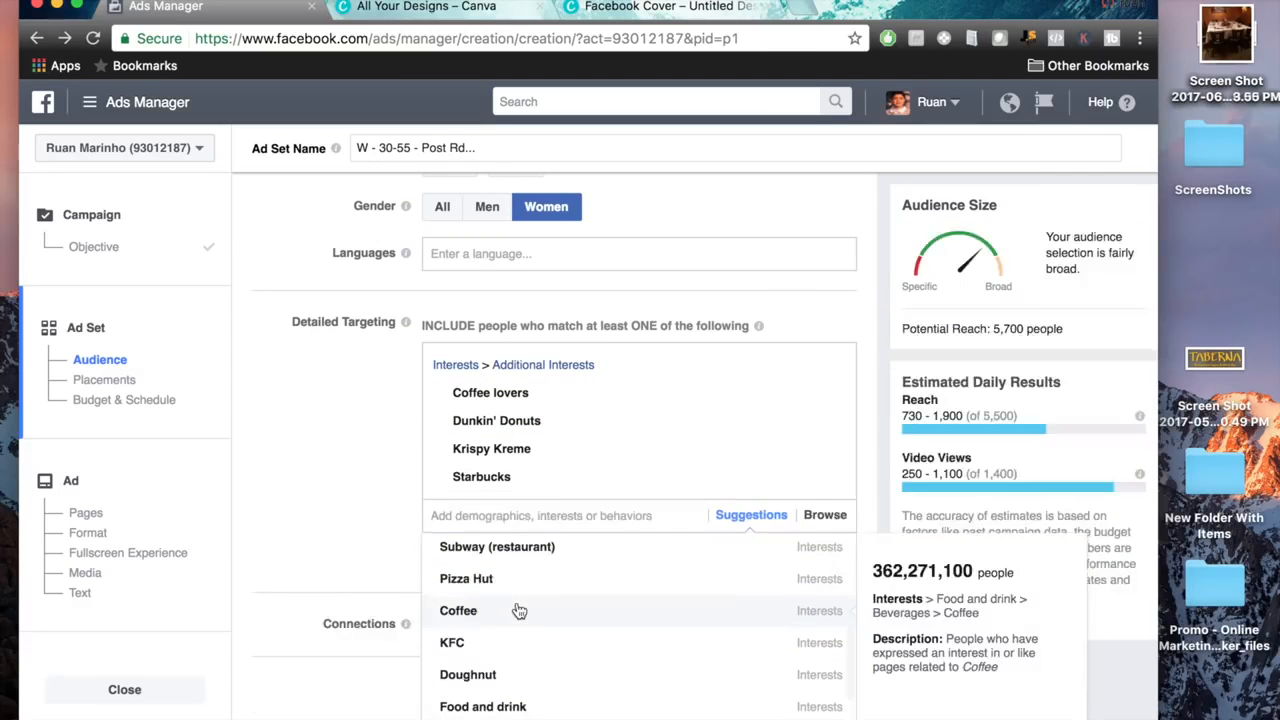
{"action": "left_click", "coordinate": [519, 610]}
Look through the remaining suggested interests and add Baskin-Robbins to the detailed targeting.
{"action": "scroll", "coordinate": [597, 686], "scroll_direction": "down", "scroll_amount": 3}
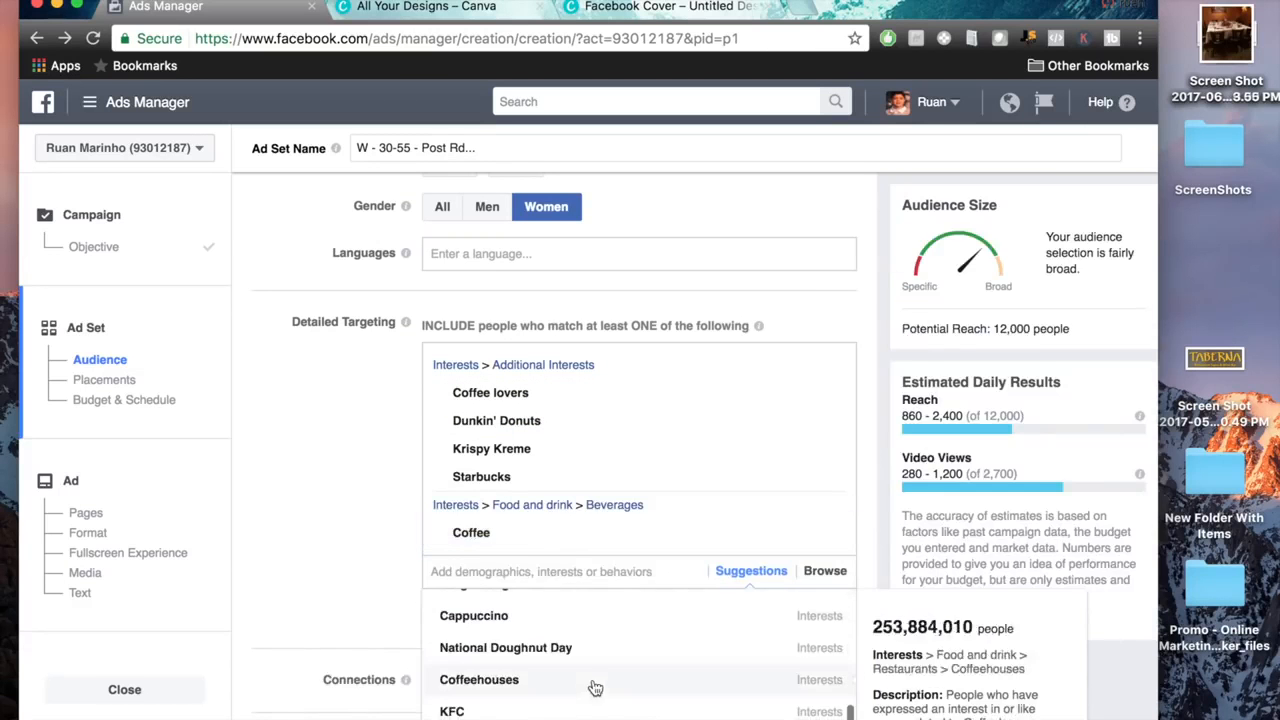
{"action": "scroll", "coordinate": [590, 688], "scroll_direction": "down", "scroll_amount": 5}
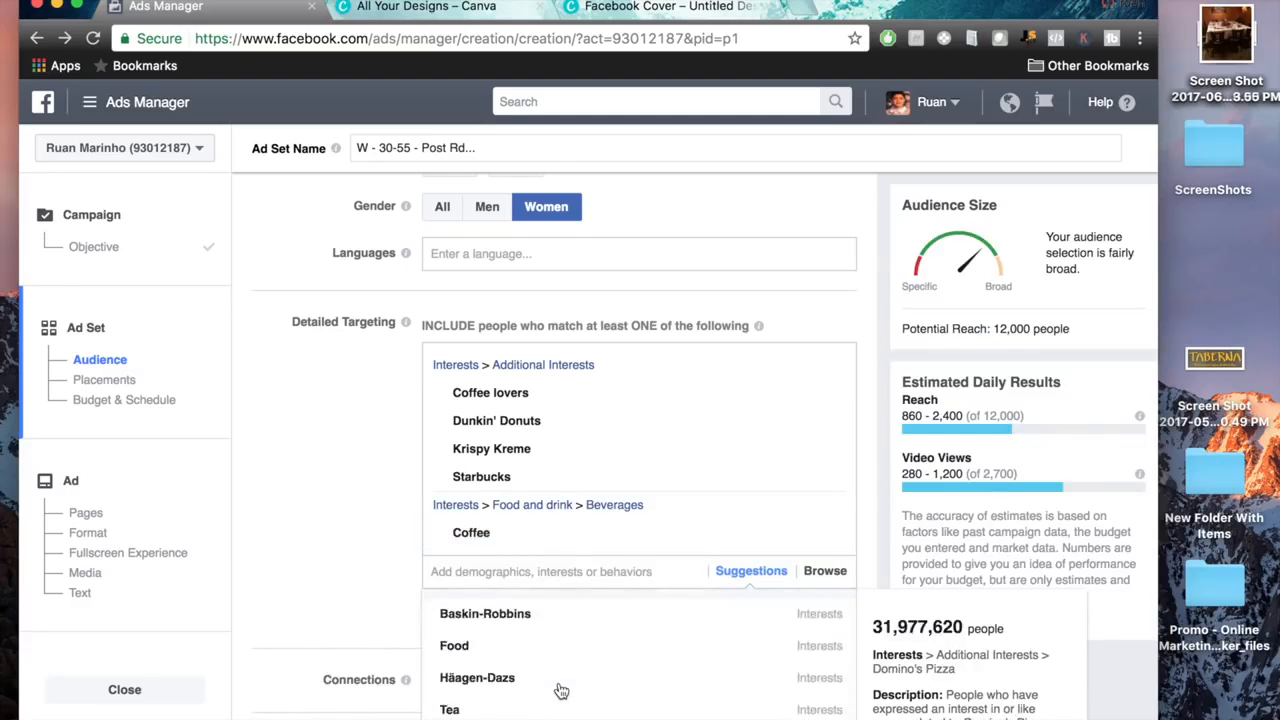
{"action": "scroll", "coordinate": [561, 691], "scroll_direction": "down", "scroll_amount": 2}
{"action": "scroll", "coordinate": [563, 686], "scroll_direction": "up", "scroll_amount": 2}
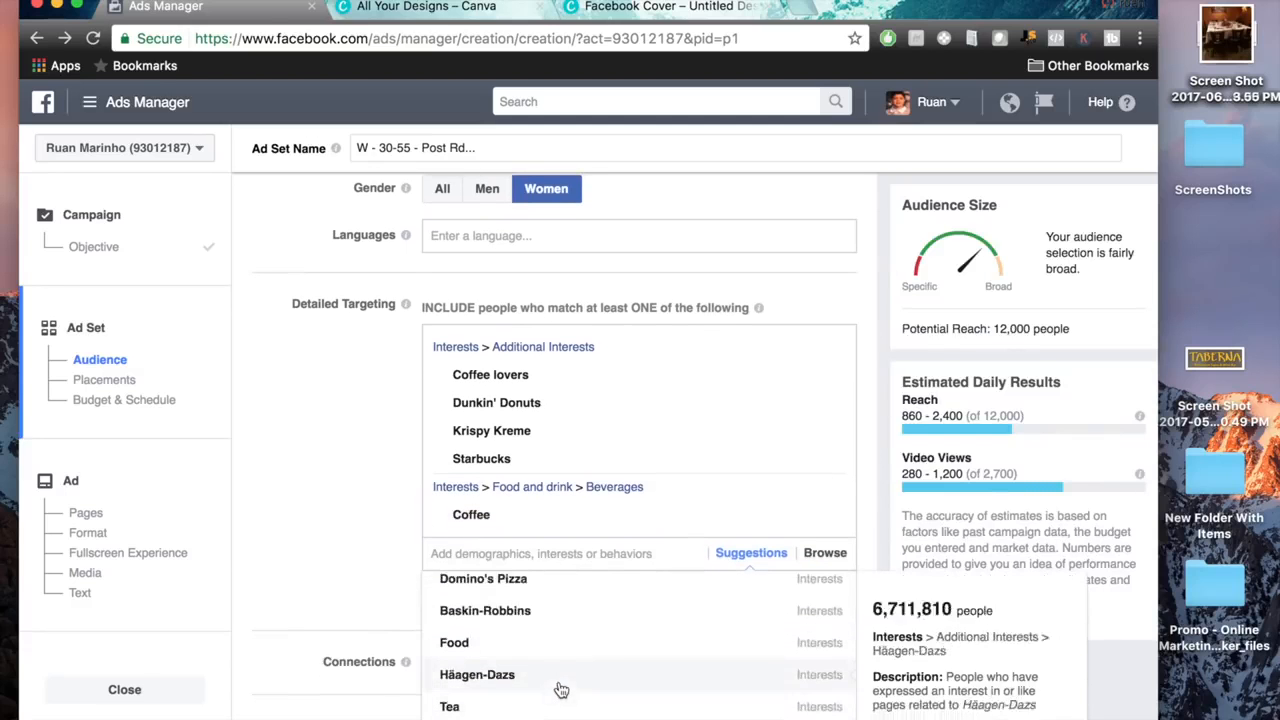
{"action": "left_click", "coordinate": [545, 628]}
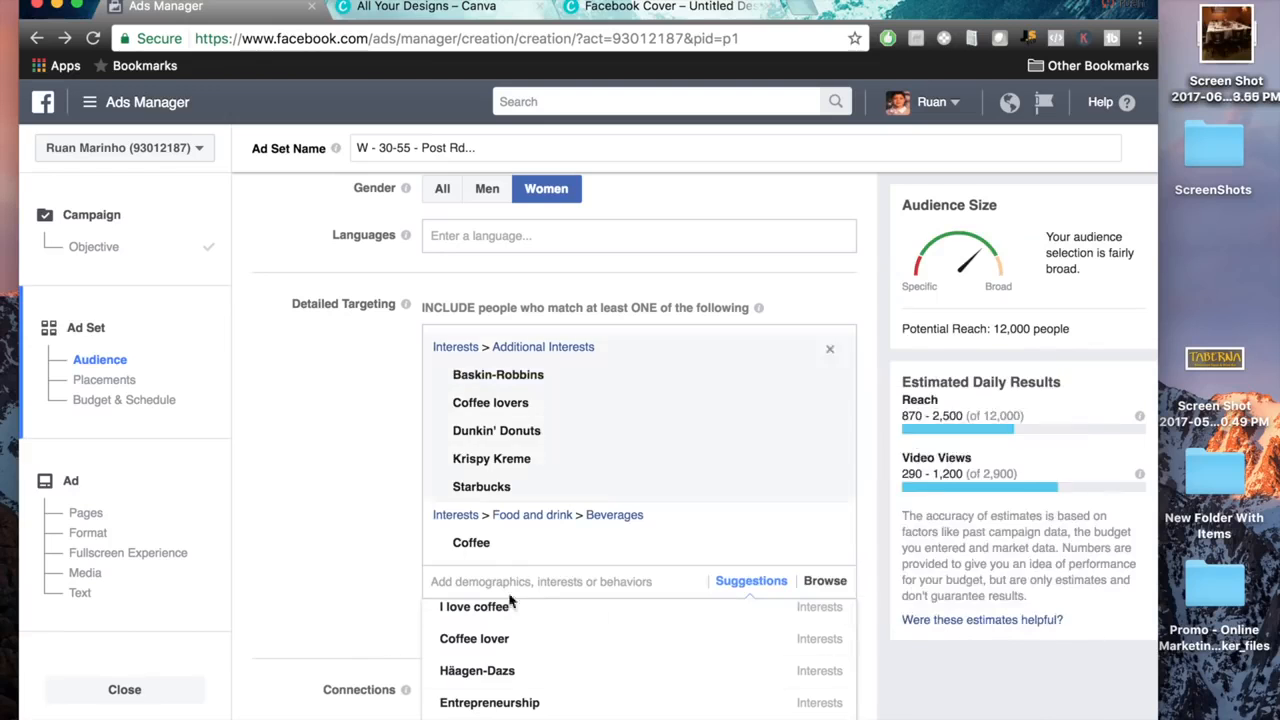
{"action": "scroll", "coordinate": [357, 420], "scroll_direction": "up", "scroll_amount": 3}
{"action": "scroll", "coordinate": [354, 460], "scroll_direction": "down", "scroll_amount": 3}
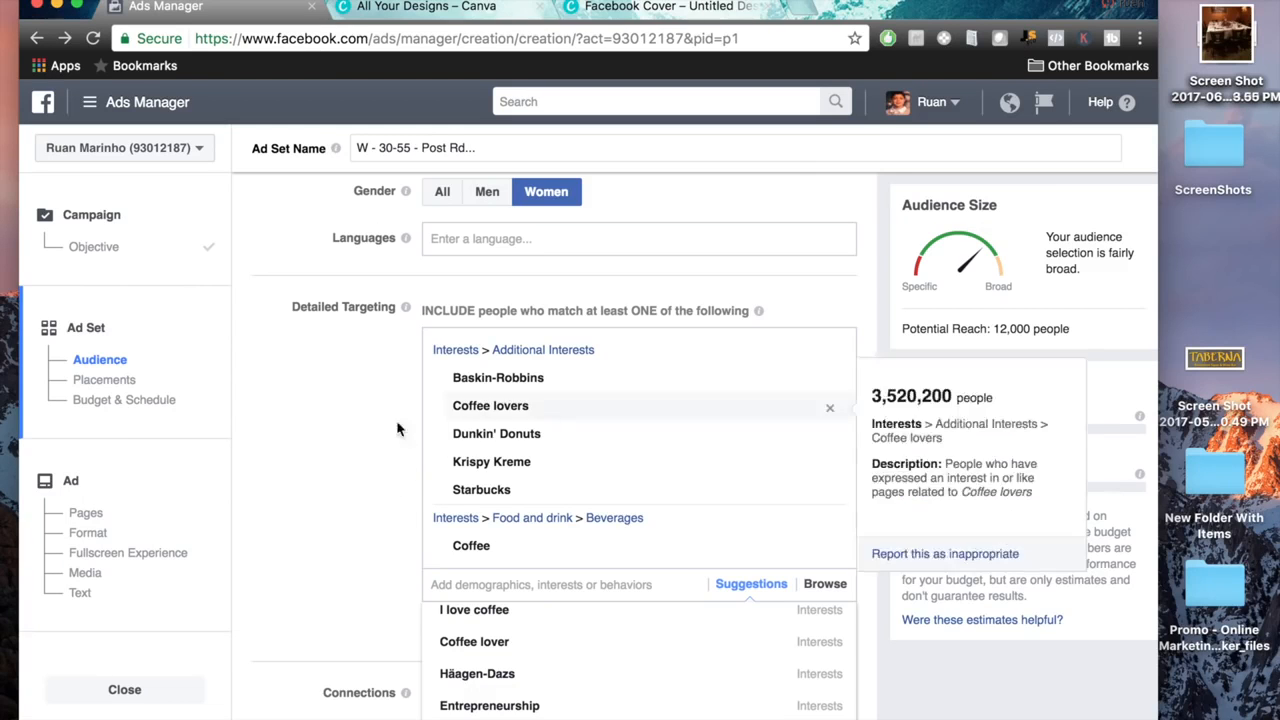
Browse the Demographics categories available for detailed targeting and review the audience's location settings.
{"action": "scroll", "coordinate": [390, 400], "scroll_direction": "down", "scroll_amount": 2}
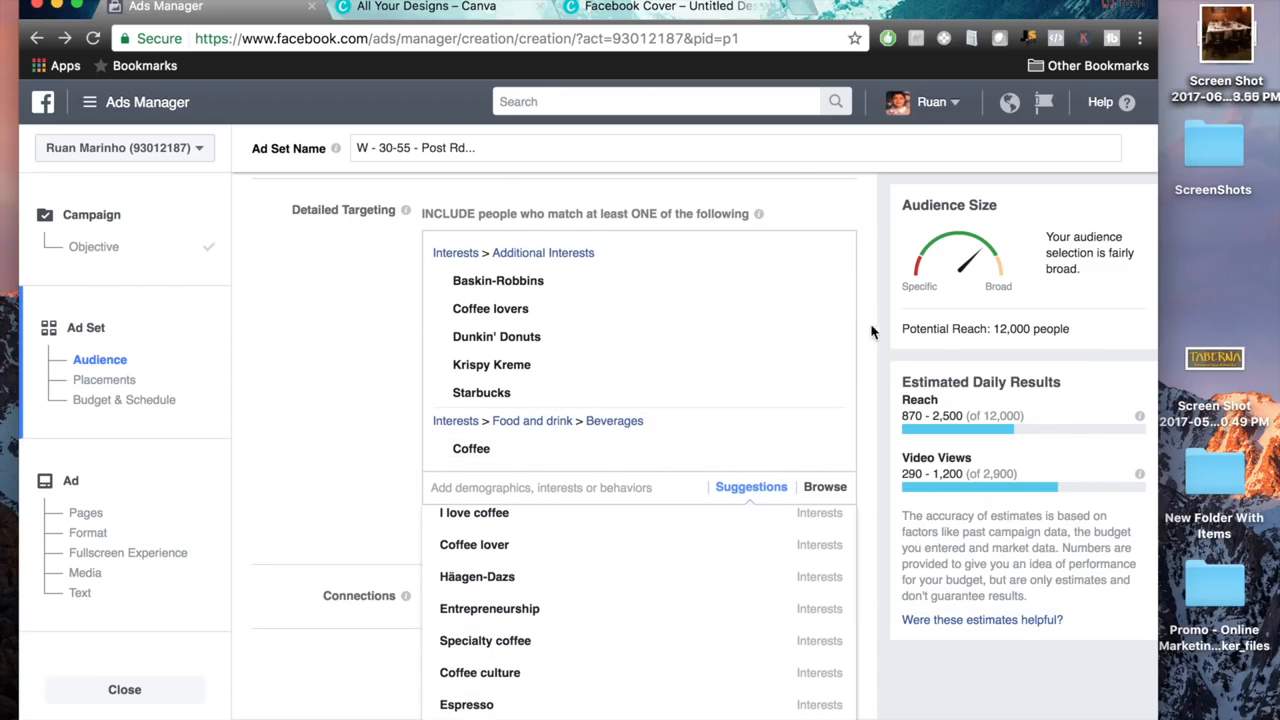
{"action": "scroll", "coordinate": [876, 378], "scroll_direction": "down", "scroll_amount": 2}
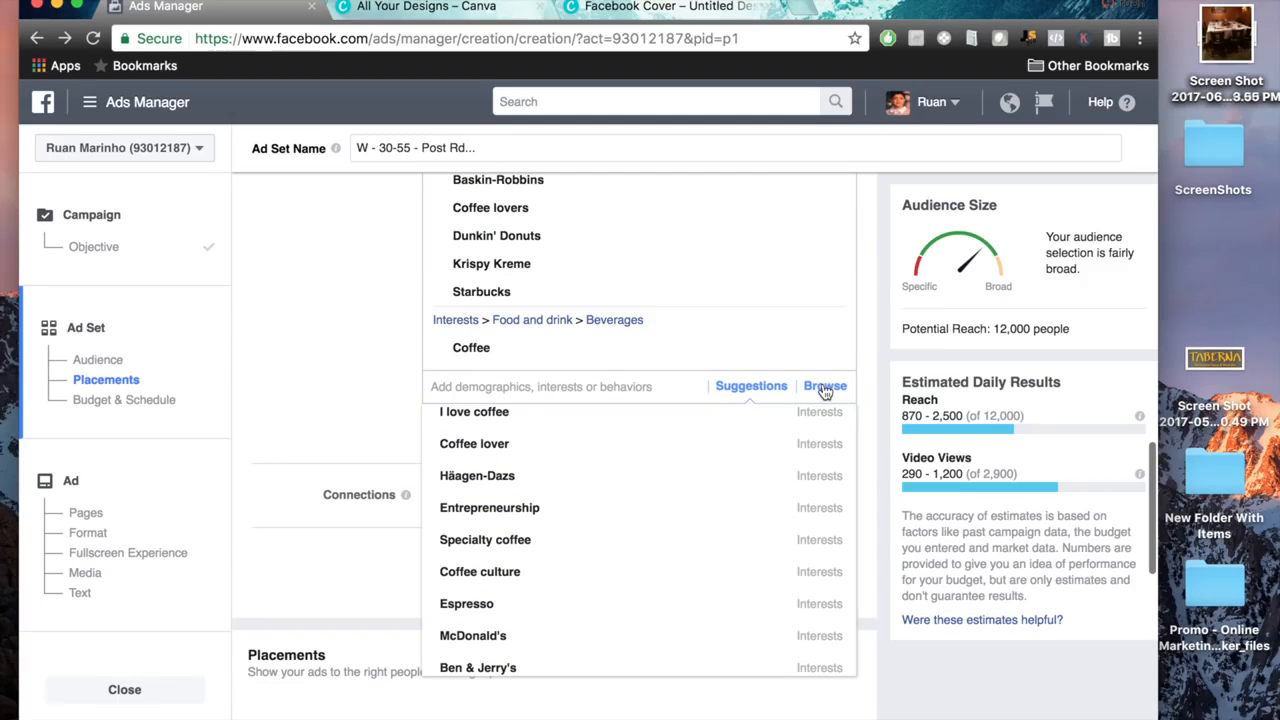
{"action": "left_click", "coordinate": [825, 387]}
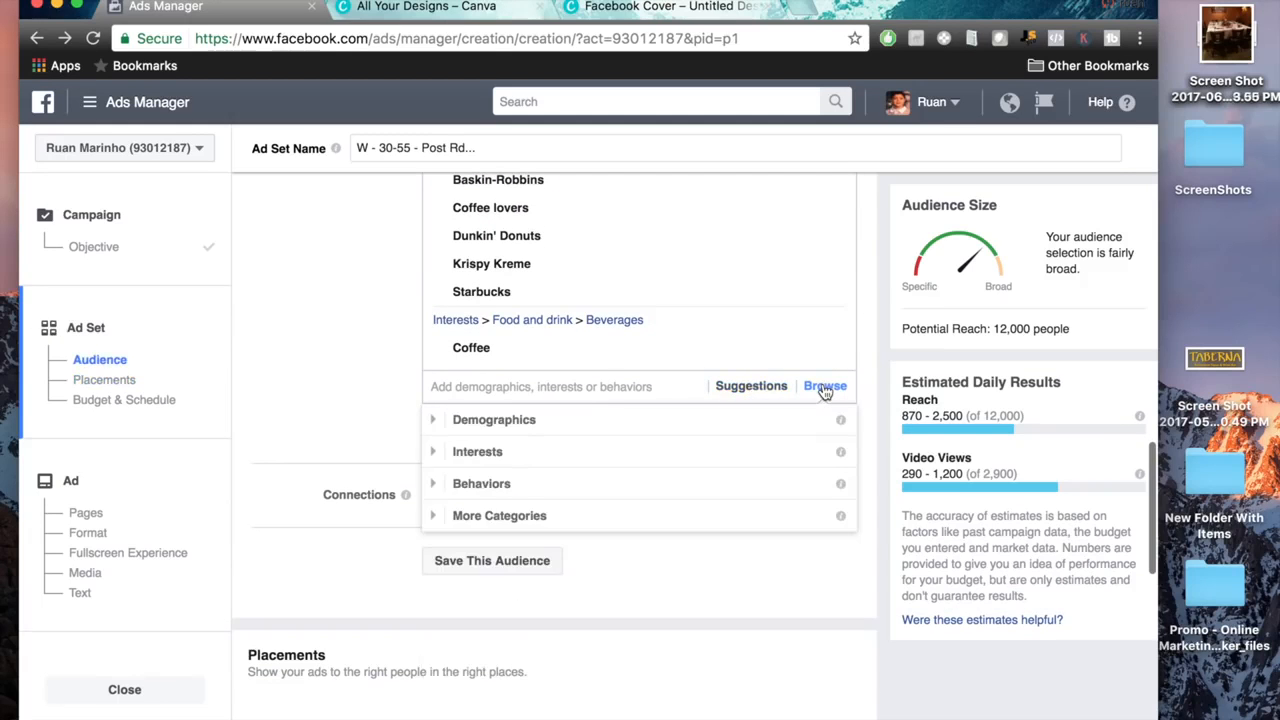
{"action": "left_click", "coordinate": [470, 420]}
{"action": "scroll", "coordinate": [362, 524], "scroll_direction": "down", "scroll_amount": 2}
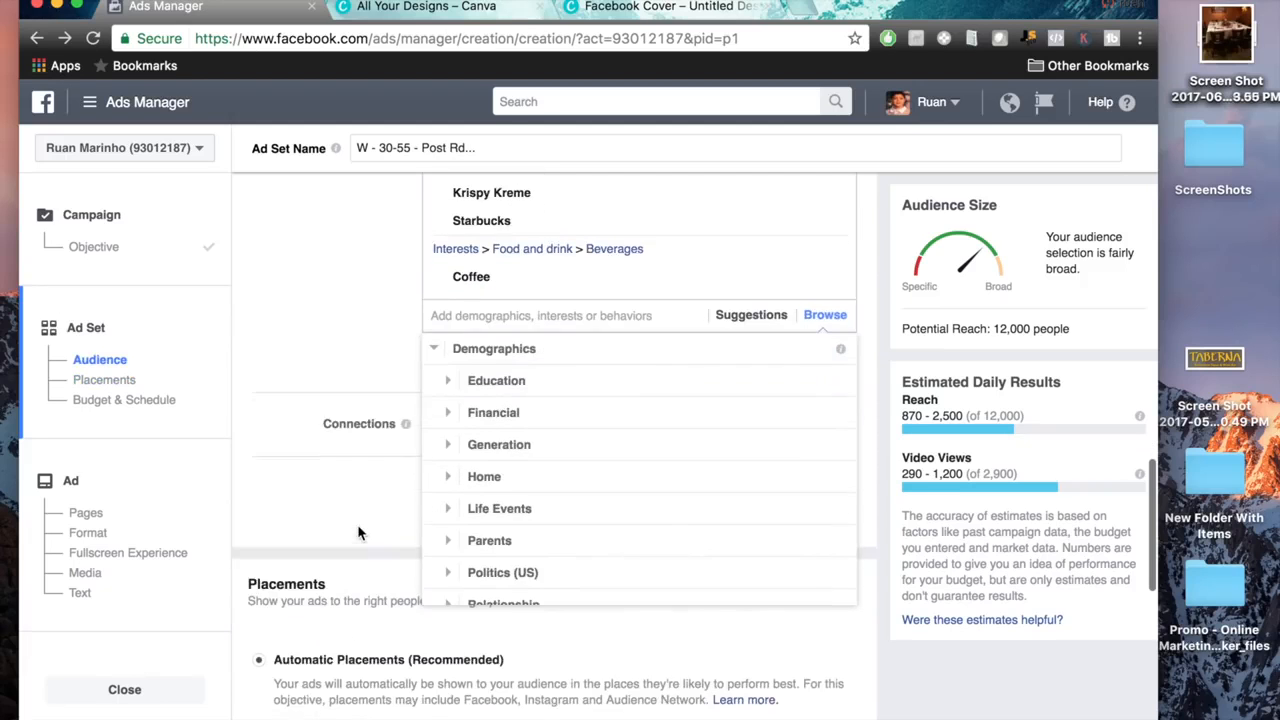
{"action": "scroll", "coordinate": [684, 376], "scroll_direction": "down", "scroll_amount": 1}
{"action": "scroll", "coordinate": [686, 435], "scroll_direction": "down", "scroll_amount": 3}
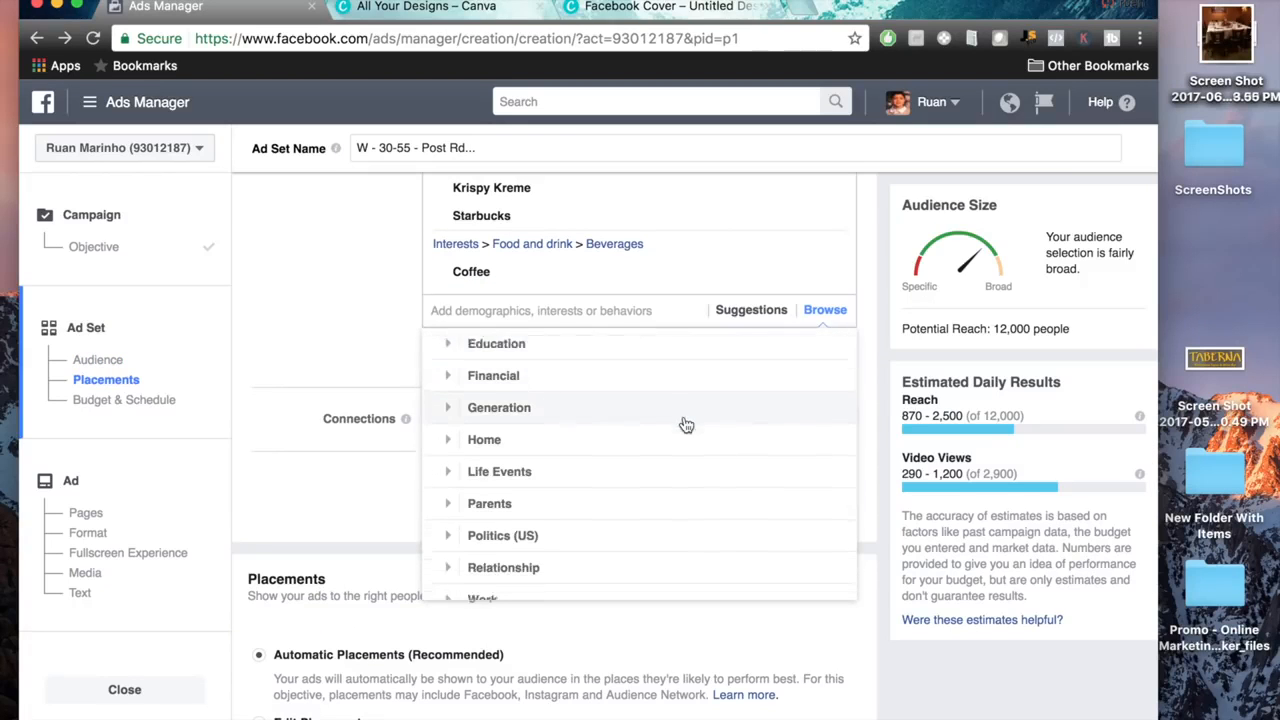
{"action": "scroll", "coordinate": [686, 425], "scroll_direction": "up", "scroll_amount": 4}
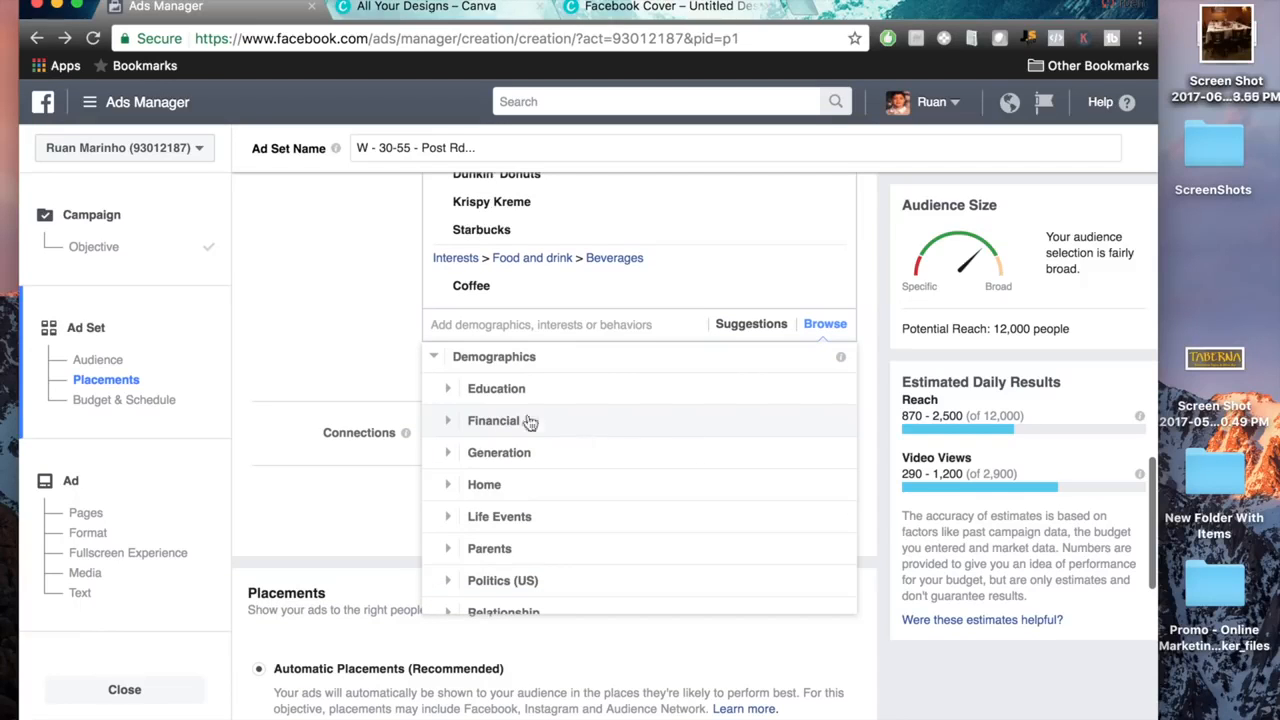
{"action": "scroll", "coordinate": [530, 421], "scroll_direction": "up", "scroll_amount": 10}
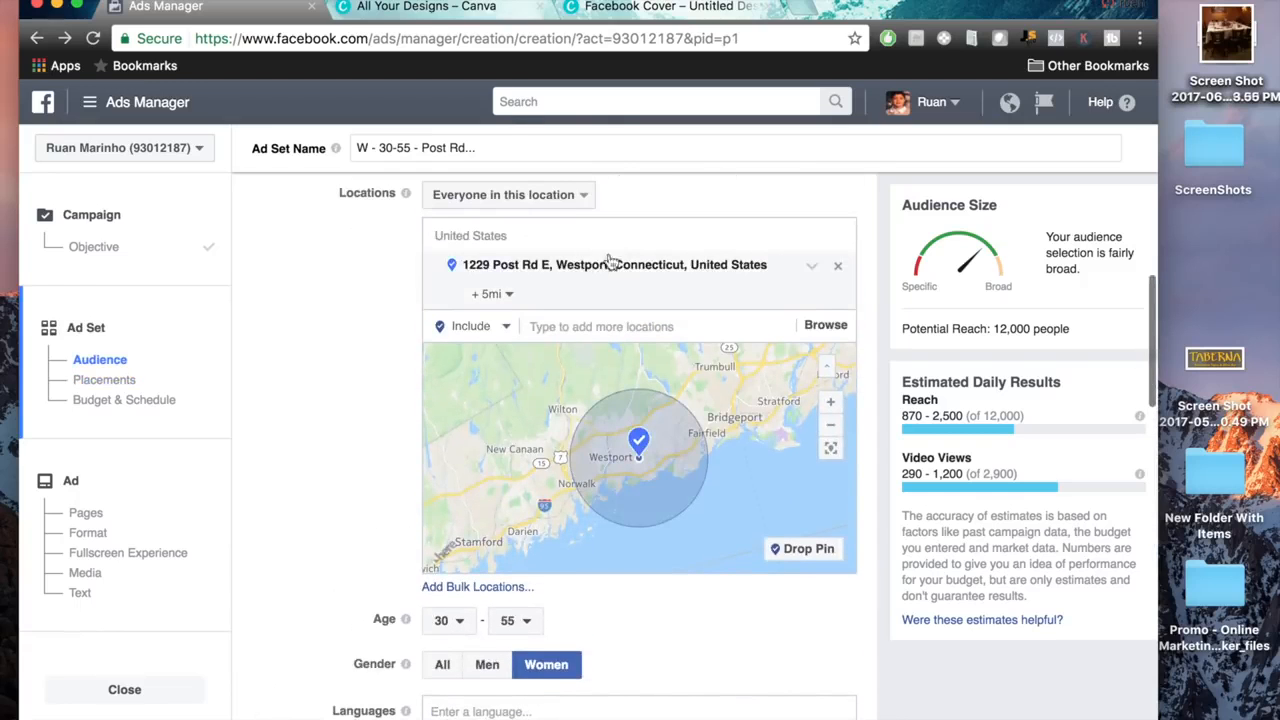
{"action": "scroll", "coordinate": [363, 508], "scroll_direction": "down", "scroll_amount": 6}
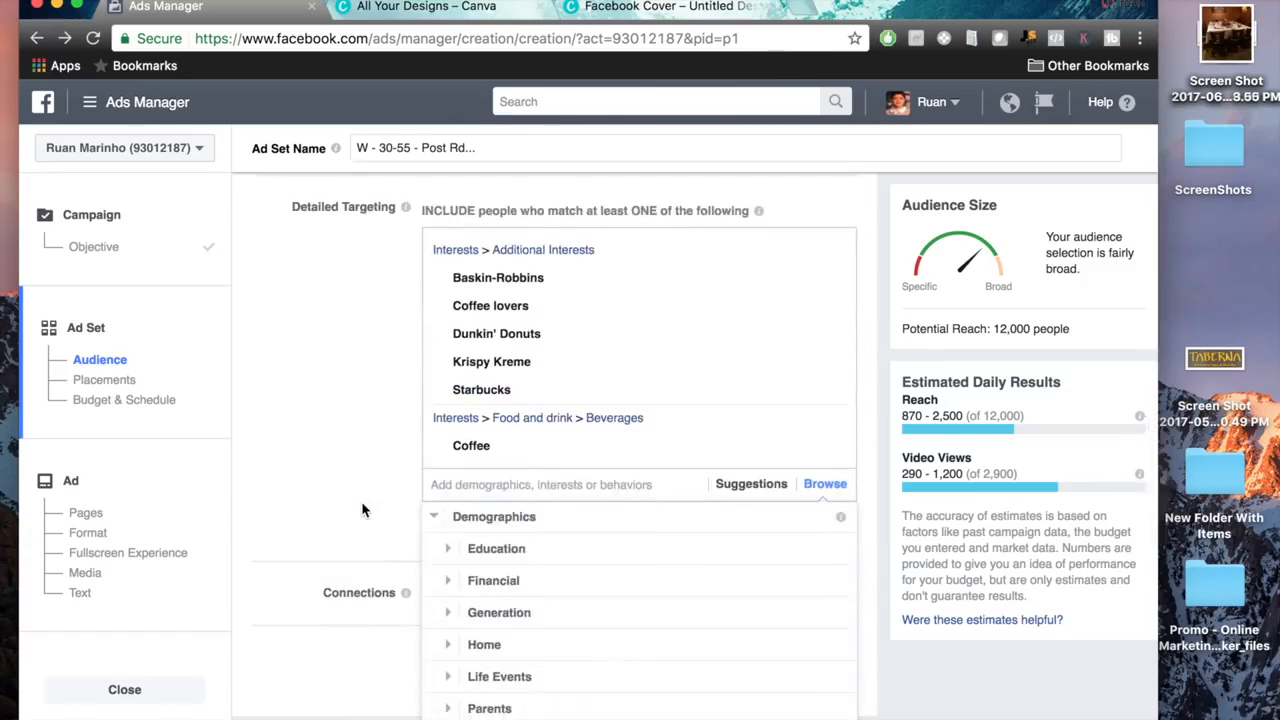
{"action": "scroll", "coordinate": [363, 508], "scroll_direction": "down", "scroll_amount": 4}
Review the household income brackets under the Financial demographics and add $125,000 - $149,999 to the detailed targeting.
{"action": "left_click", "coordinate": [455, 428]}
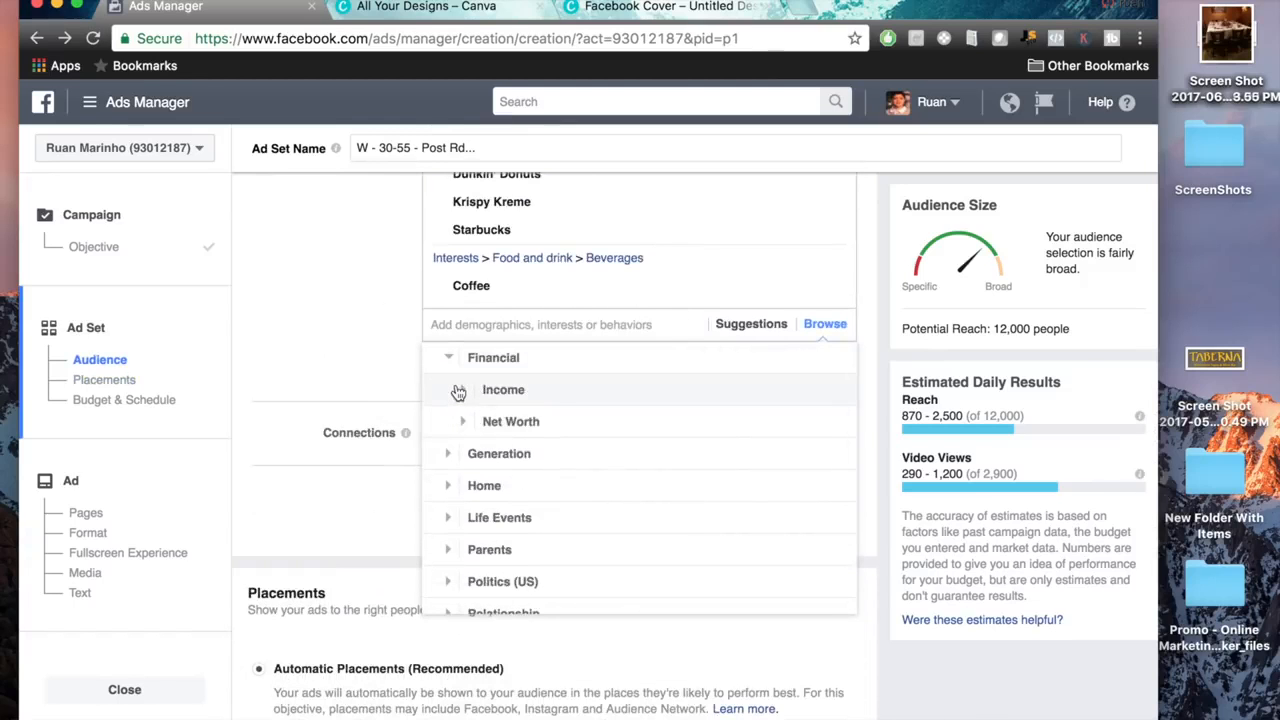
{"action": "left_click", "coordinate": [458, 392]}
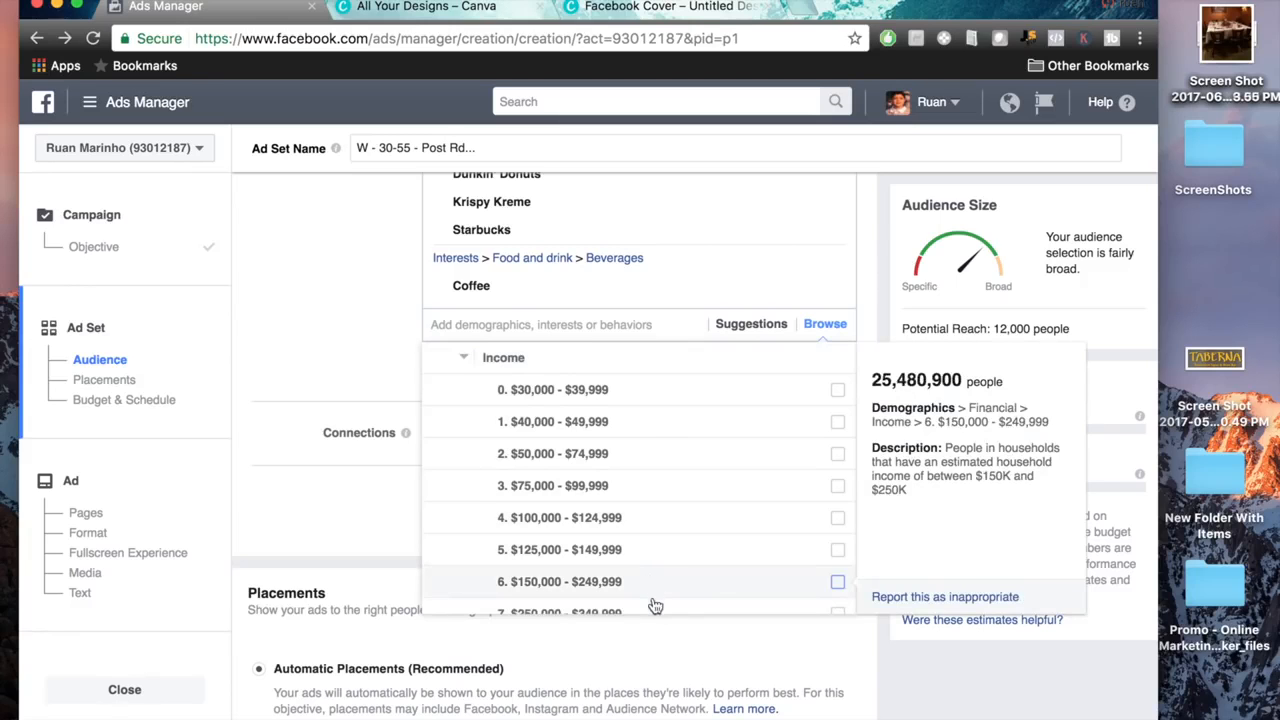
{"action": "scroll", "coordinate": [662, 503], "scroll_direction": "down", "scroll_amount": 4}
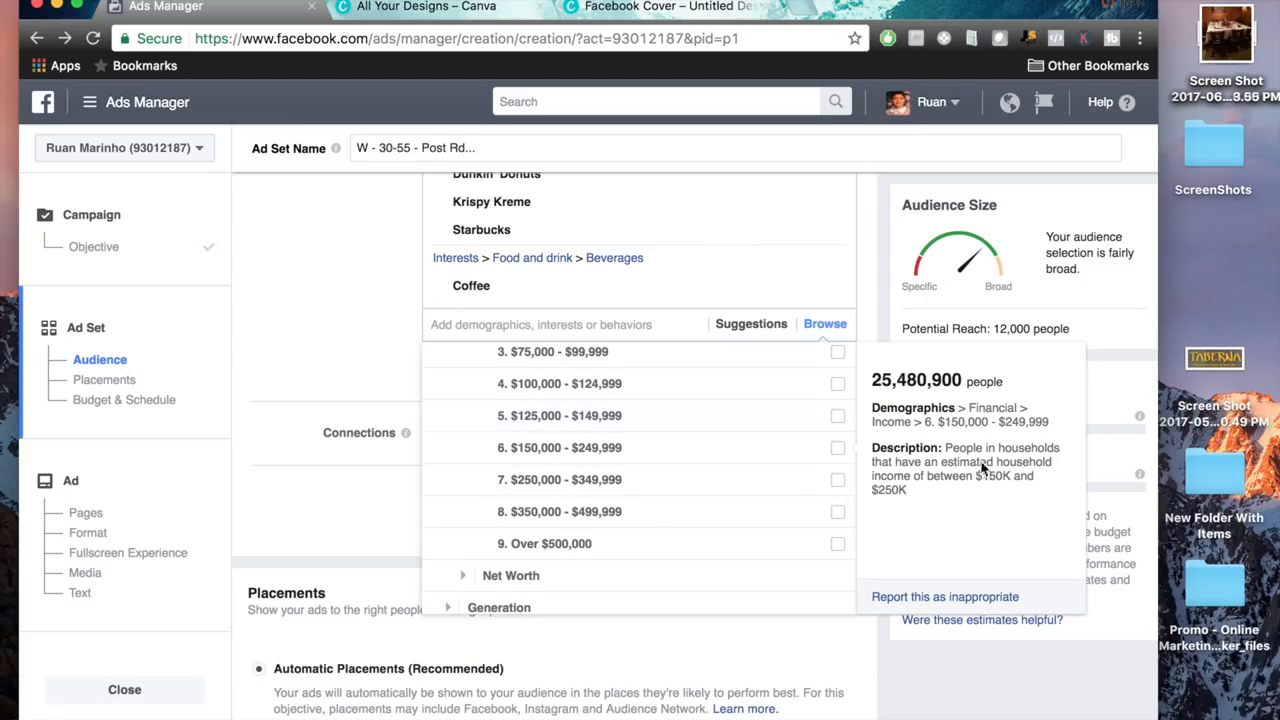
{"action": "left_click_drag", "start_coordinate": [944, 450], "coordinate": [1008, 489]}
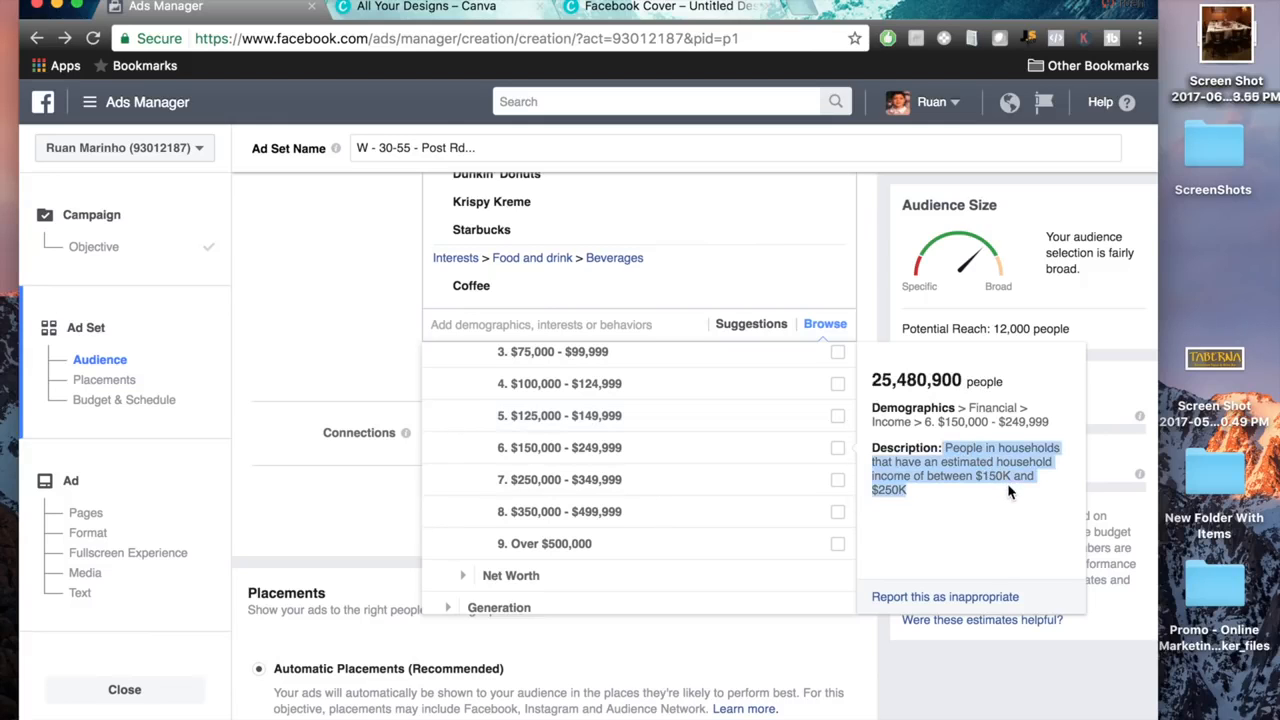
{"action": "scroll", "coordinate": [706, 458], "scroll_direction": "up", "scroll_amount": 2}
{"action": "scroll", "coordinate": [700, 457], "scroll_direction": "down", "scroll_amount": 2}
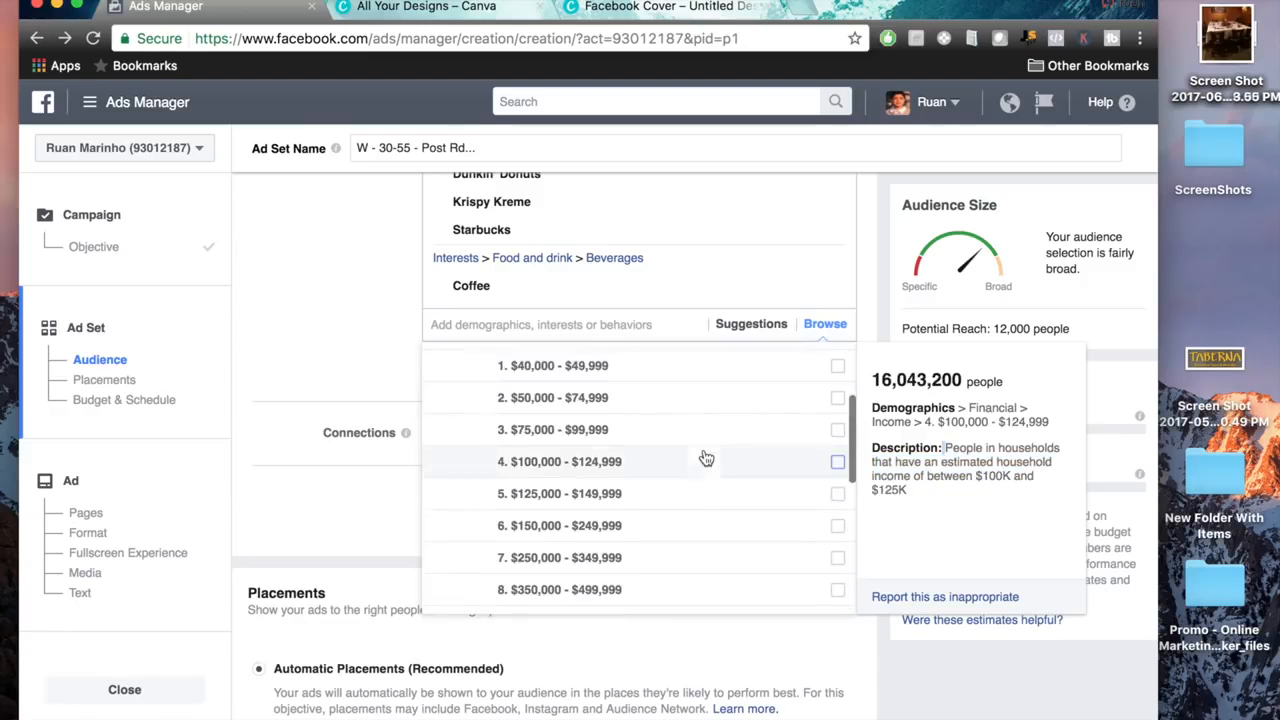
{"action": "left_click", "coordinate": [838, 496]}
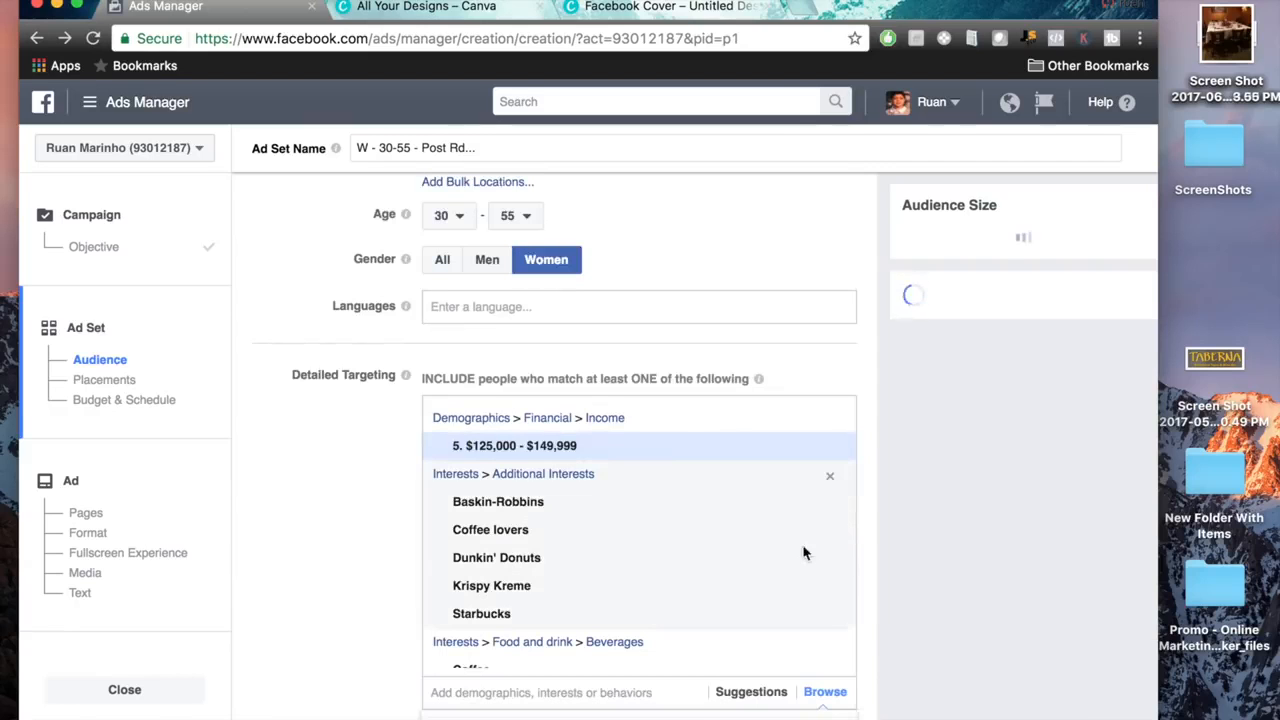
Add the $150,000 - $249,999 and $250,000 - $349,999 household income brackets to the detailed targeting.
{"action": "scroll", "coordinate": [390, 492], "scroll_direction": "down", "scroll_amount": 3}
{"action": "scroll", "coordinate": [390, 492], "scroll_direction": "down", "scroll_amount": 3}
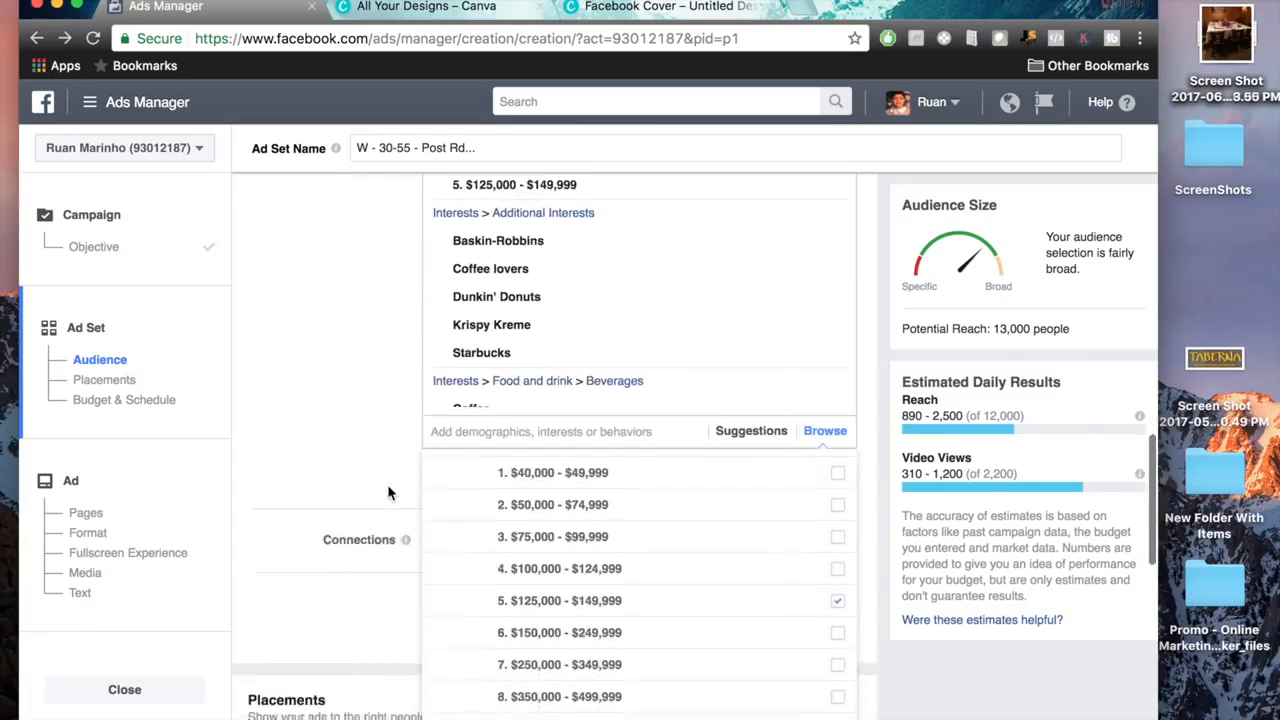
{"action": "left_click", "coordinate": [838, 537]}
{"action": "scroll", "coordinate": [786, 557], "scroll_direction": "down", "scroll_amount": 5}
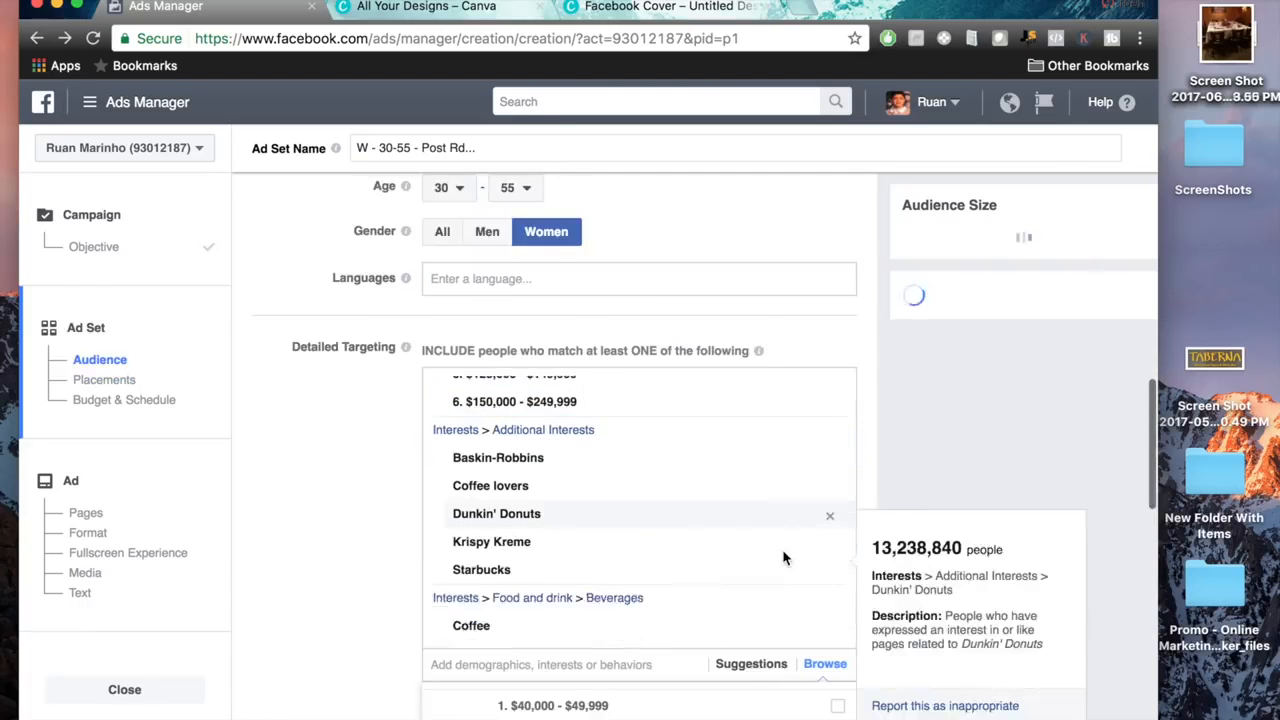
{"action": "left_click", "coordinate": [838, 638]}
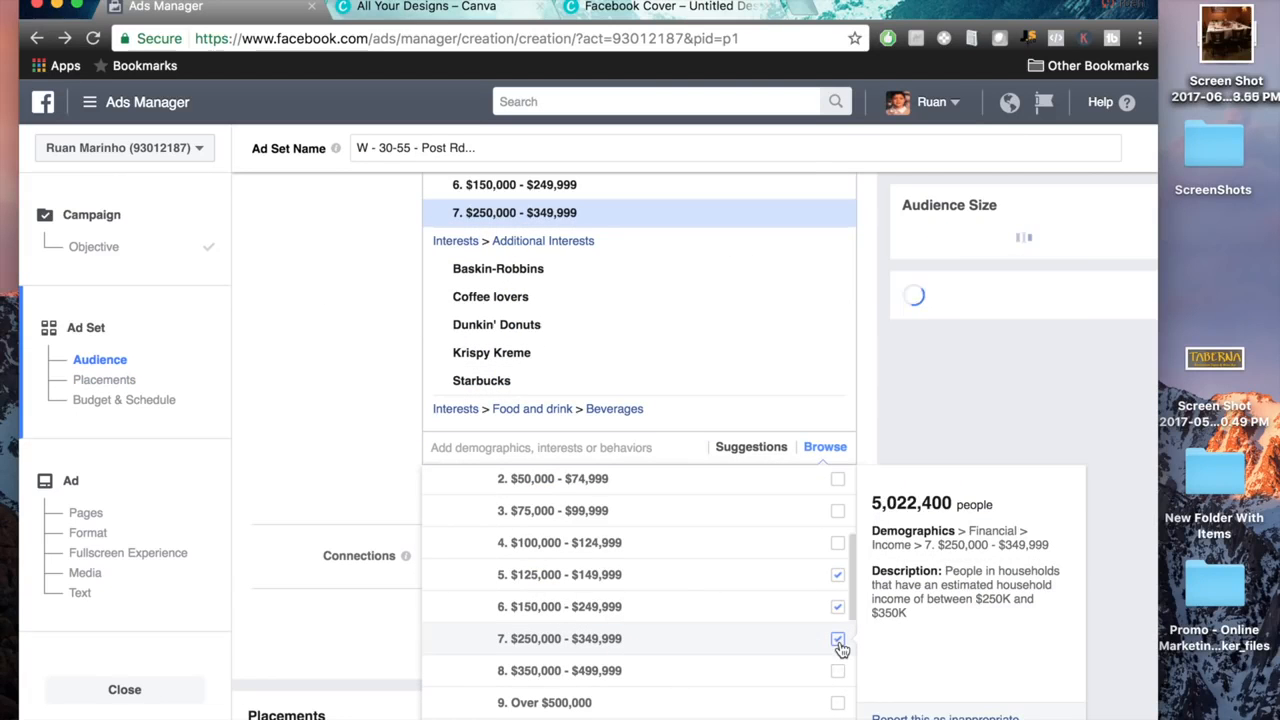
{"action": "left_click", "coordinate": [323, 344]}
Check the audience's potential reach and review the income brackets and interests selected in the detailed targeting.
{"action": "scroll", "coordinate": [530, 300], "scroll_direction": "up", "scroll_amount": 2}
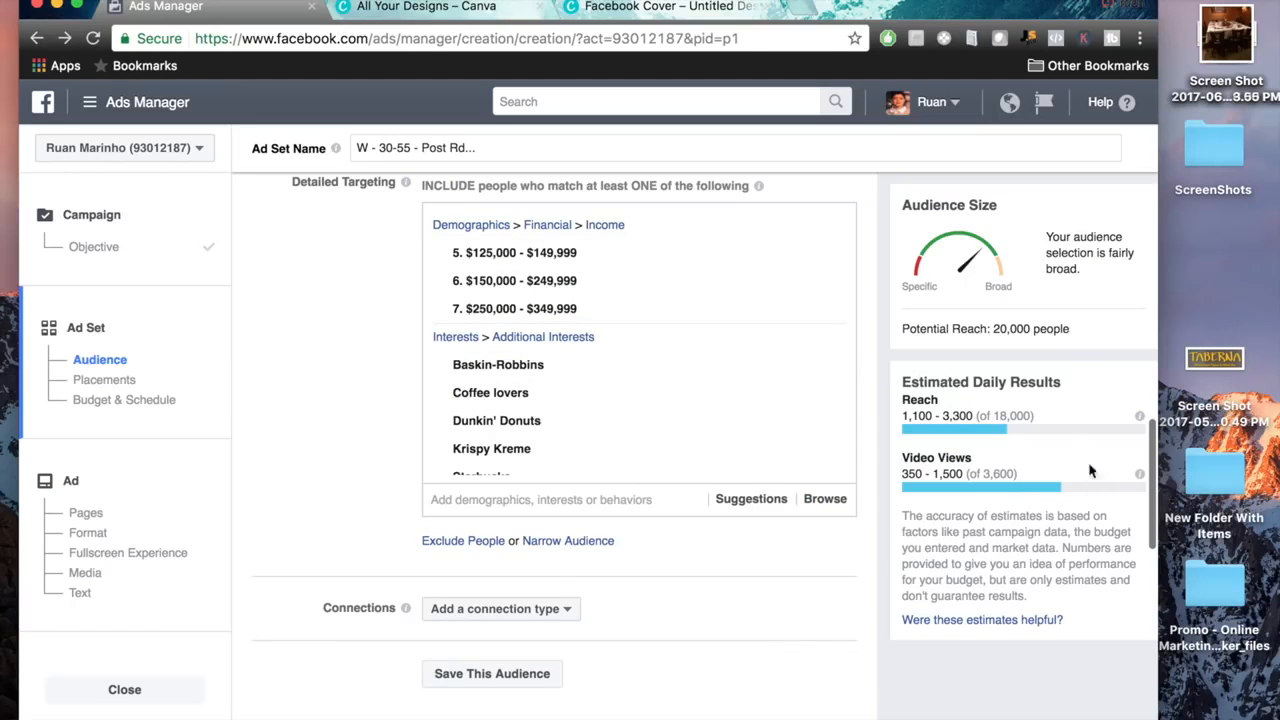
{"action": "left_click_drag", "start_coordinate": [1075, 326], "coordinate": [847, 313]}
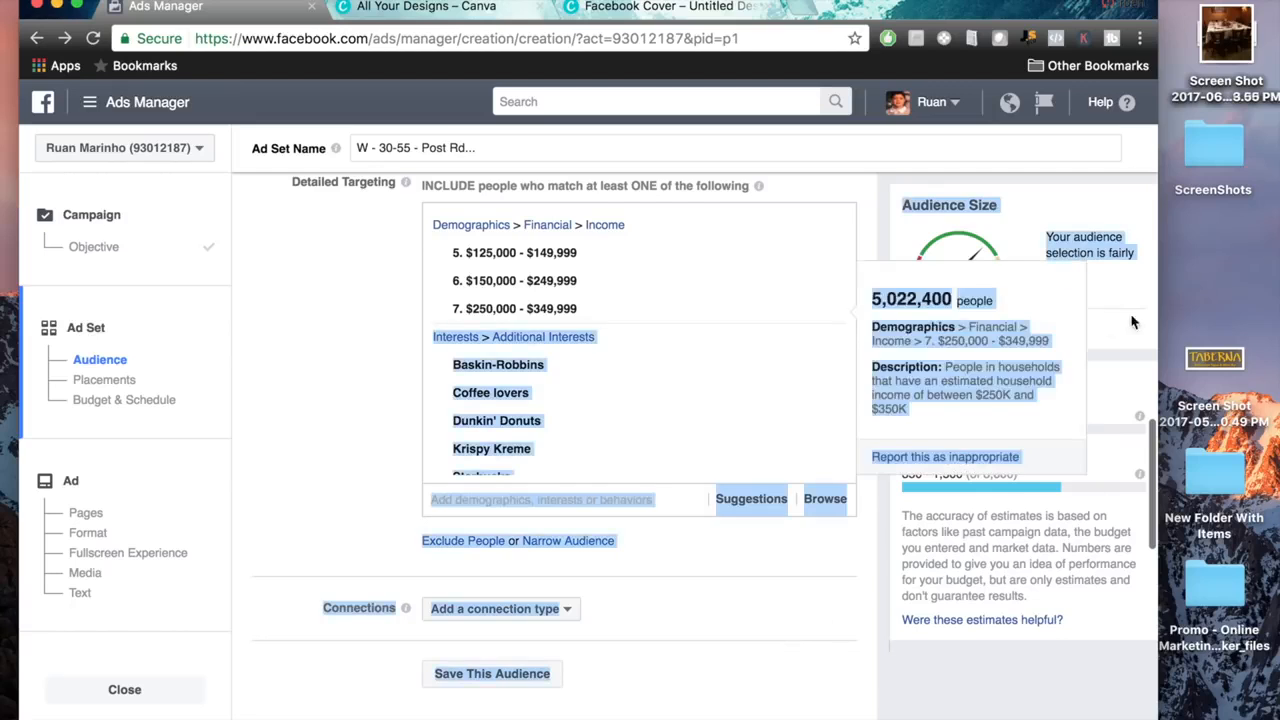
{"action": "left_click", "coordinate": [1140, 324]}
{"action": "left_click_drag", "start_coordinate": [993, 328], "coordinate": [1082, 335]}
{"action": "left_click", "coordinate": [1082, 335]}
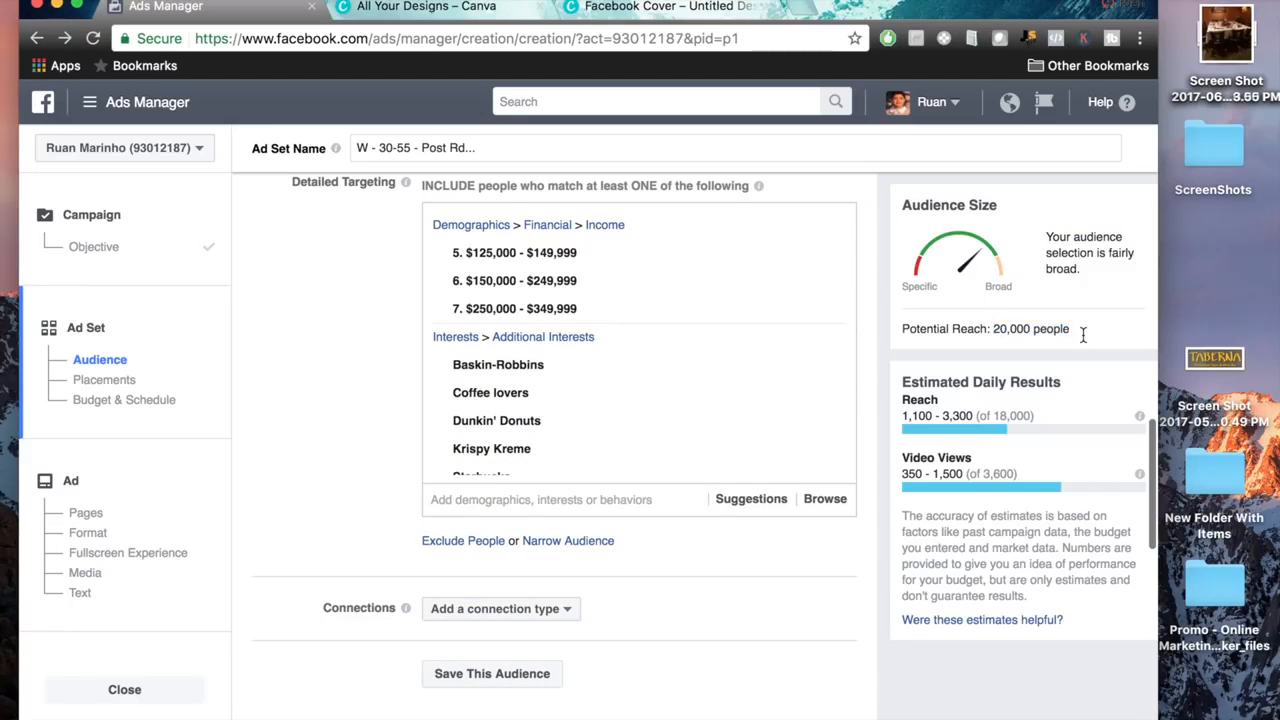
{"action": "scroll", "coordinate": [881, 538], "scroll_direction": "down", "scroll_amount": 10}
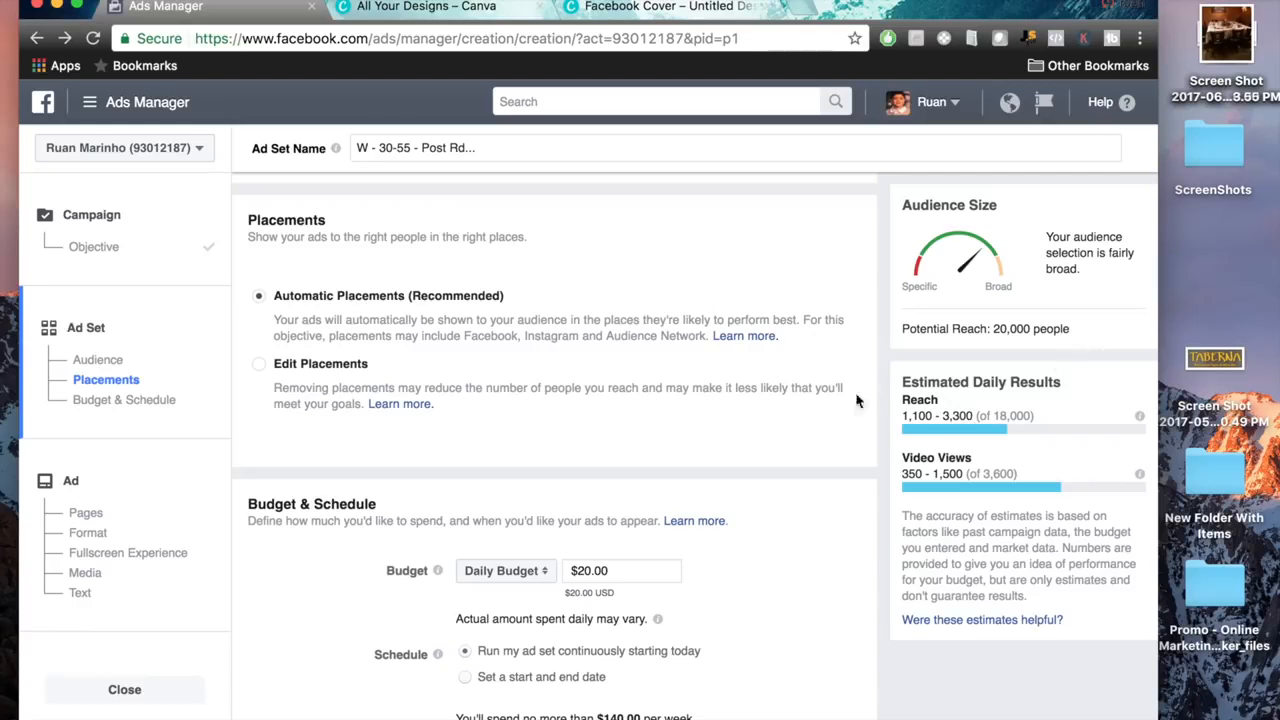
{"action": "scroll", "coordinate": [855, 320], "scroll_direction": "up", "scroll_amount": 10}
{"action": "scroll", "coordinate": [855, 392], "scroll_direction": "up", "scroll_amount": 2}
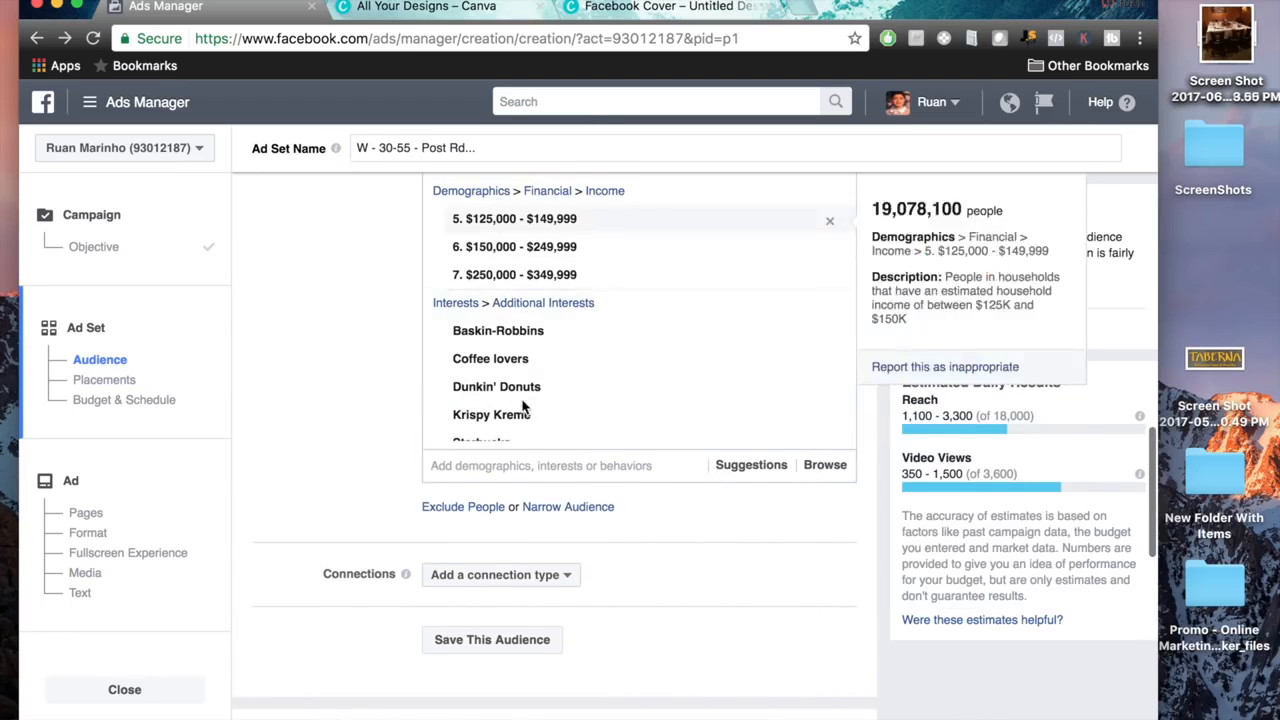
{"action": "scroll", "coordinate": [500, 380], "scroll_direction": "down", "scroll_amount": 3}
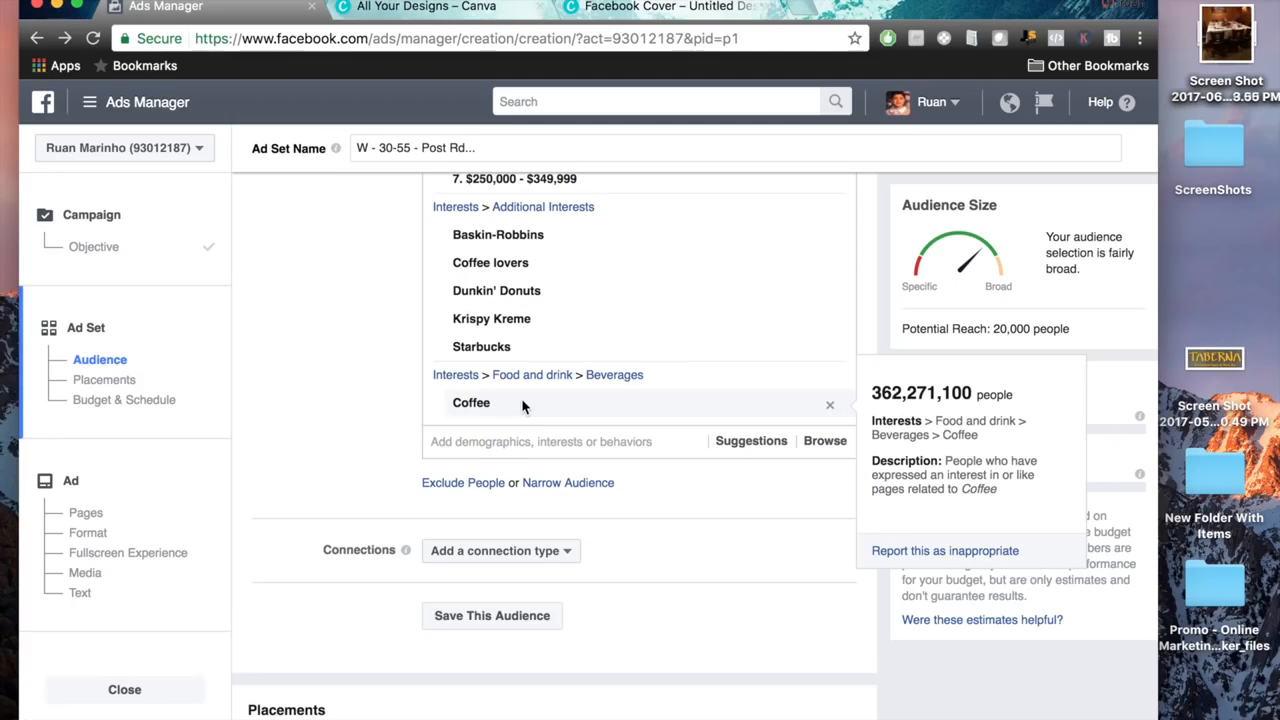
{"action": "scroll", "coordinate": [340, 420], "scroll_direction": "up", "scroll_amount": 3}
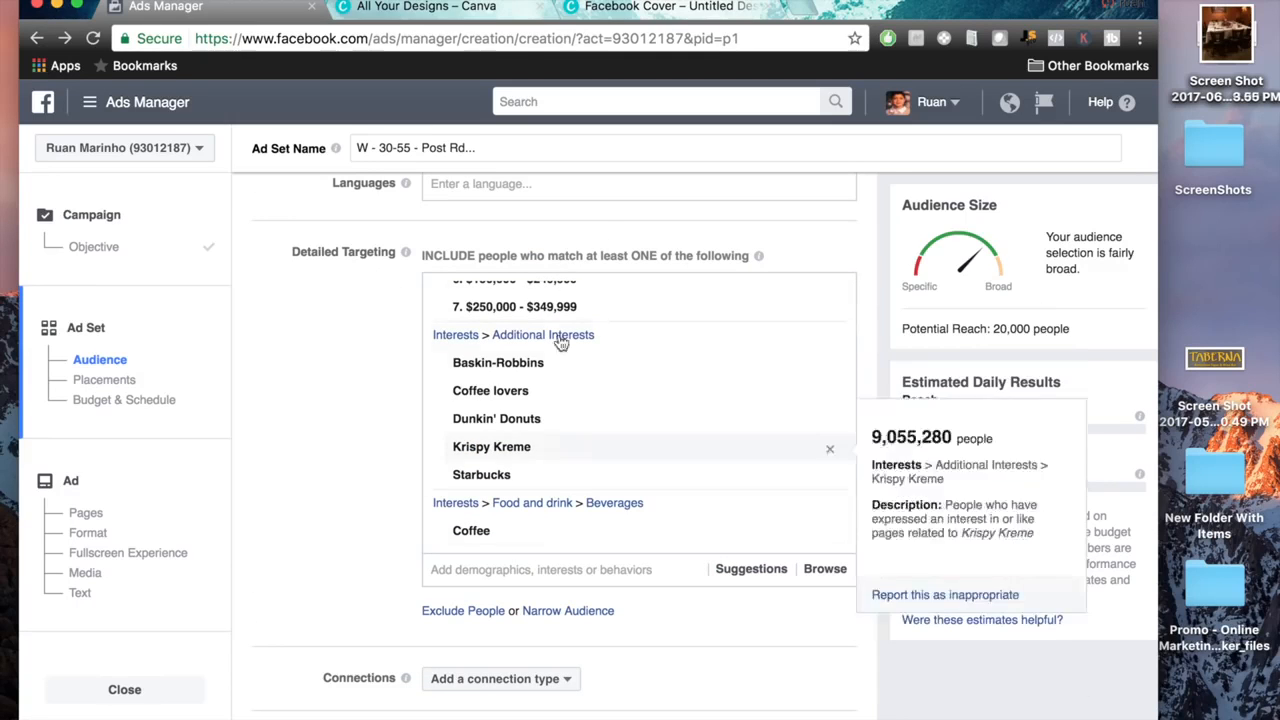
{"action": "scroll", "coordinate": [680, 320], "scroll_direction": "up", "scroll_amount": 2}
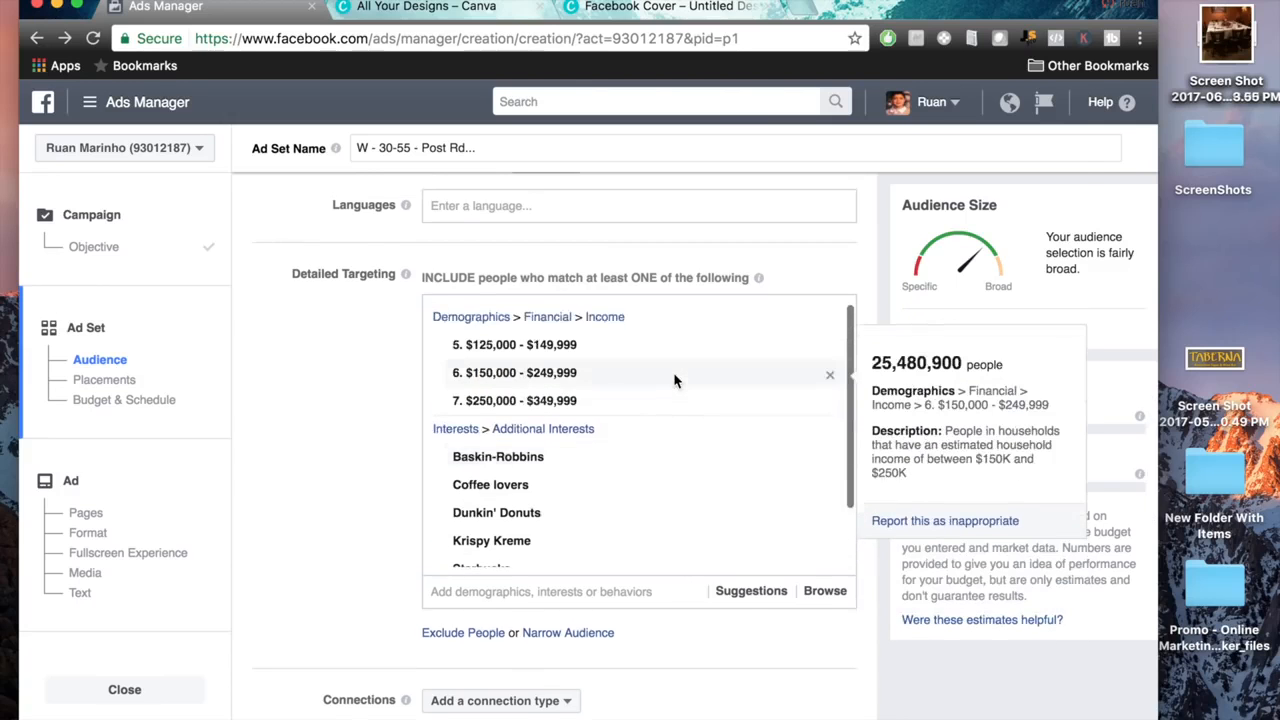
Browse the Behaviors categories available for detailed targeting.
{"action": "scroll", "coordinate": [676, 340], "scroll_direction": "down", "scroll_amount": 5}
{"action": "left_click", "coordinate": [832, 434]}
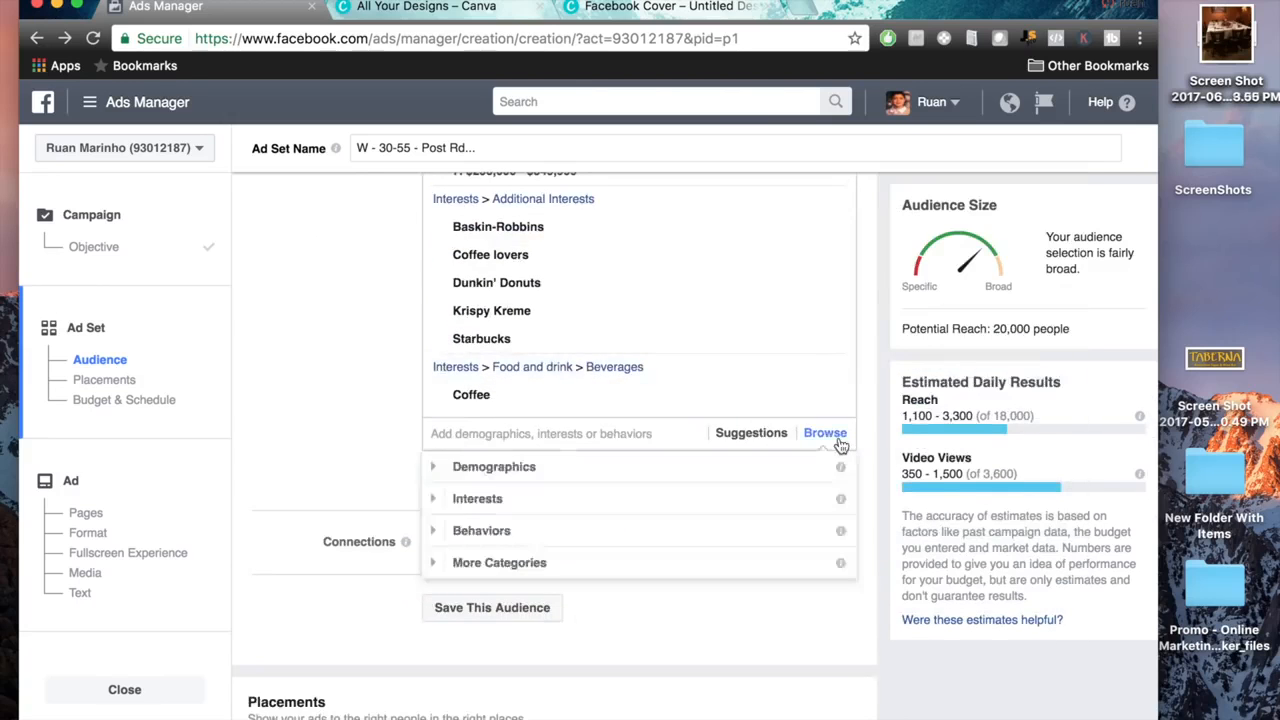
{"action": "left_click", "coordinate": [481, 531]}
{"action": "scroll", "coordinate": [551, 494], "scroll_direction": "down", "scroll_amount": 2}
{"action": "scroll", "coordinate": [551, 503], "scroll_direction": "up", "scroll_amount": 3}
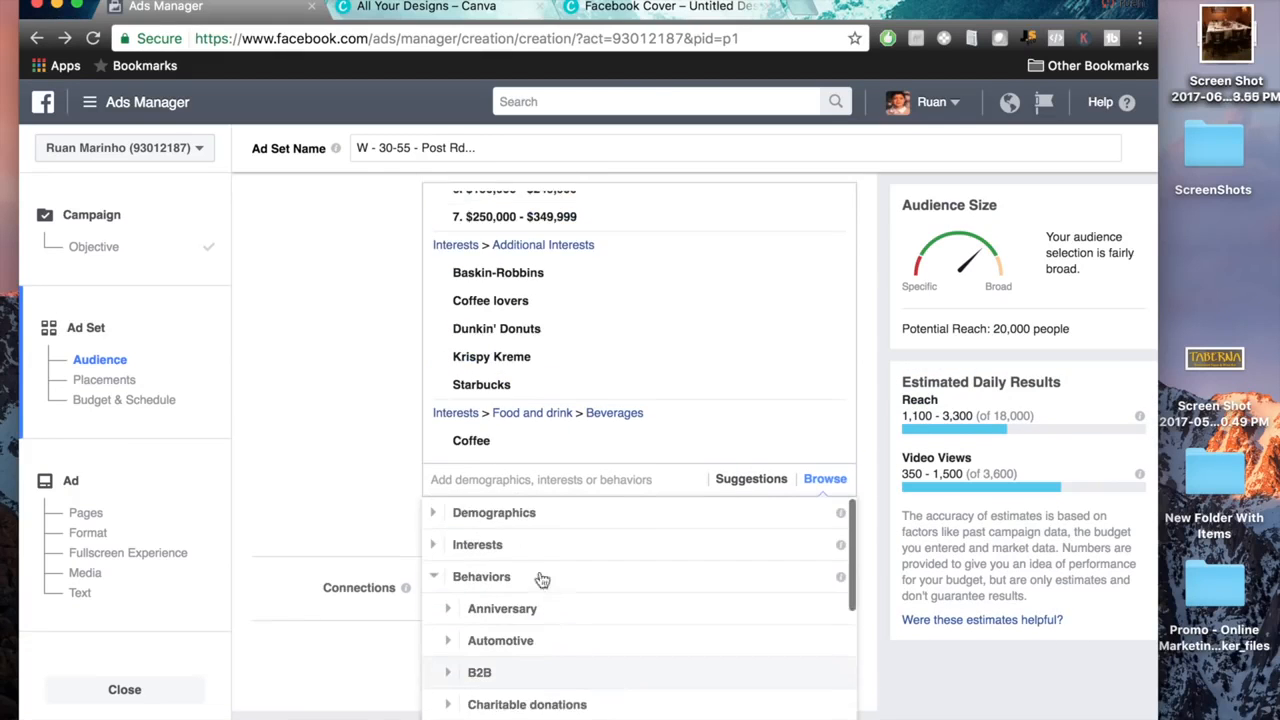
{"action": "left_click", "coordinate": [437, 556]}
{"action": "left_click", "coordinate": [306, 493]}
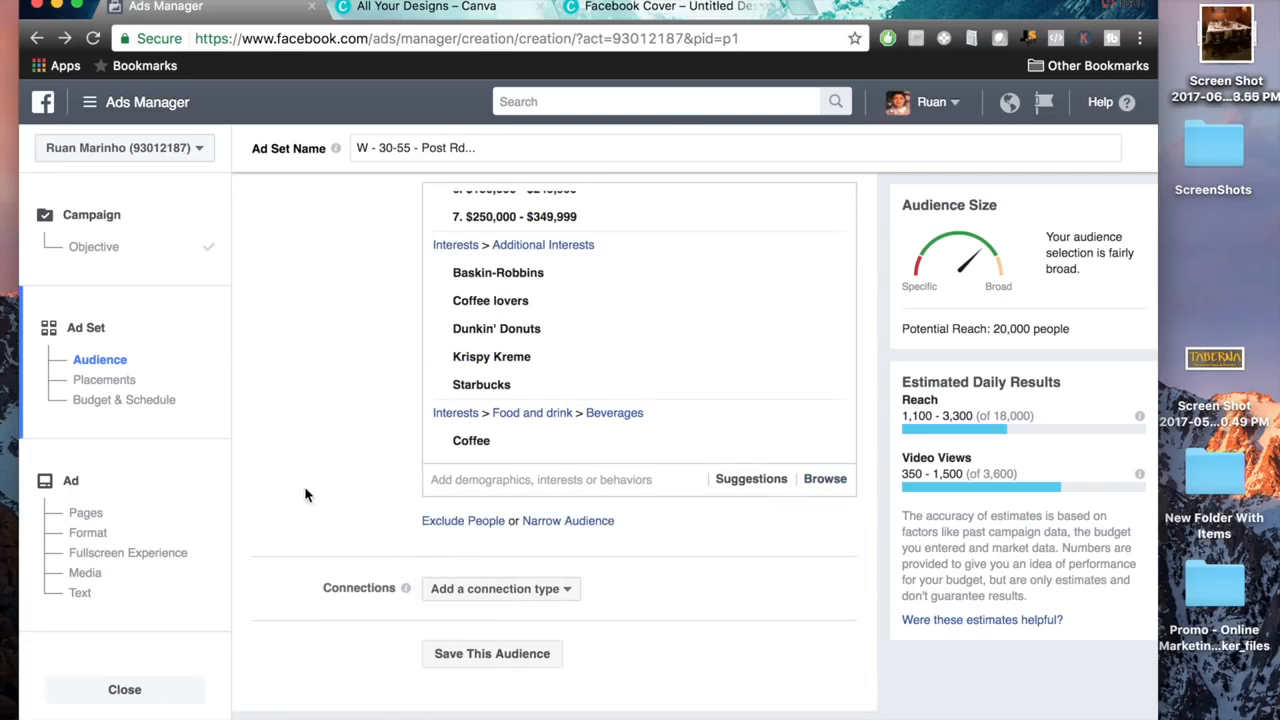
Save this audience under the name Coffee Lovers.
{"action": "left_click", "coordinate": [510, 655]}
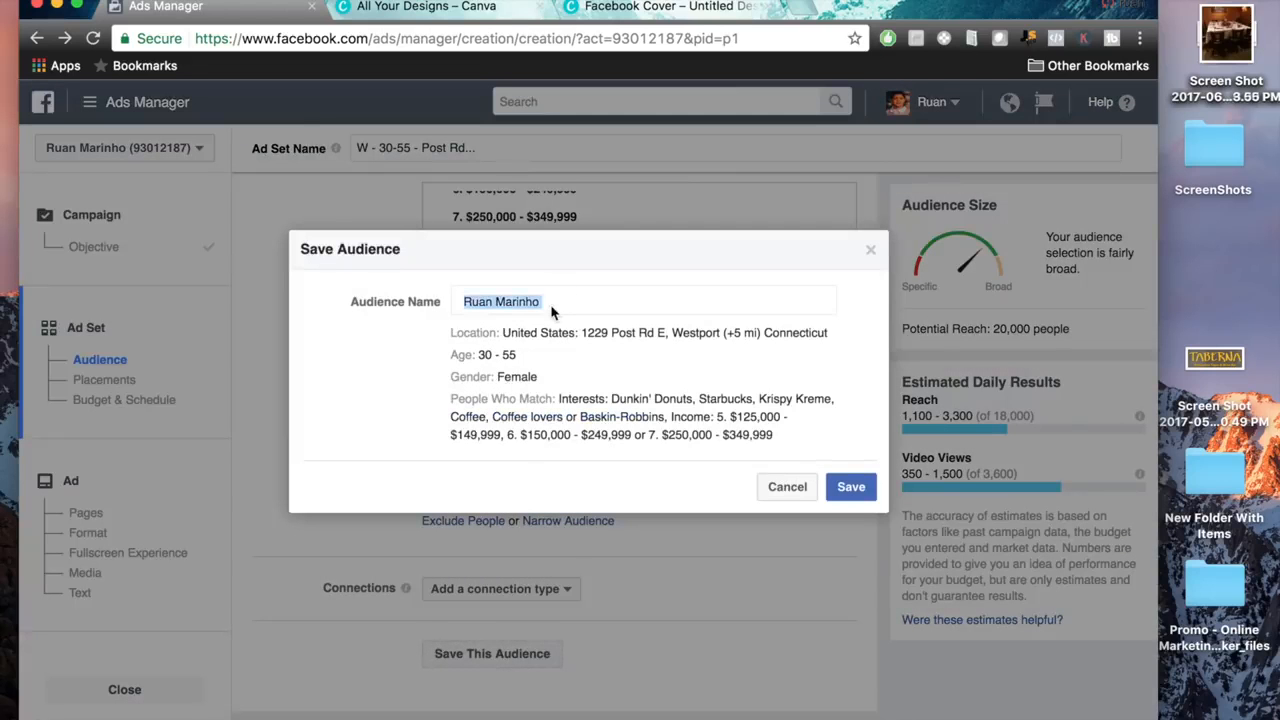
{"action": "triple_click", "coordinate": [575, 302]}
{"action": "type", "text": "D"}
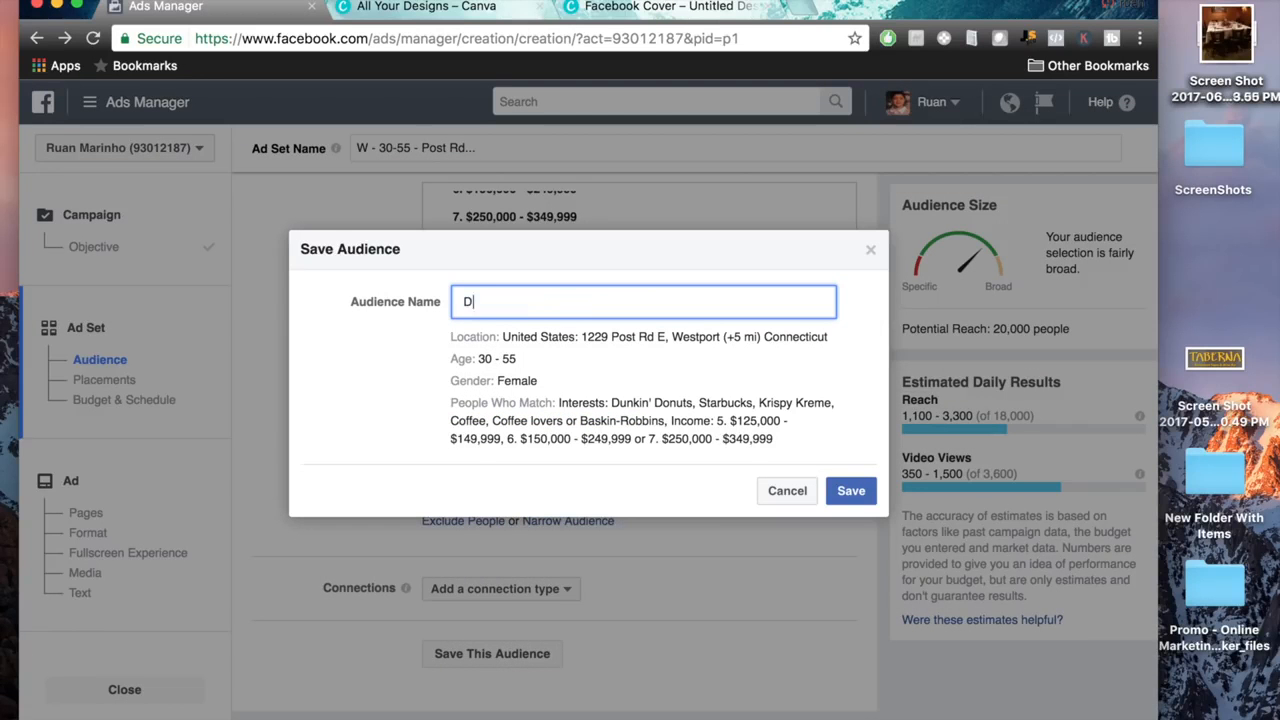
{"action": "type", "text": "off"}
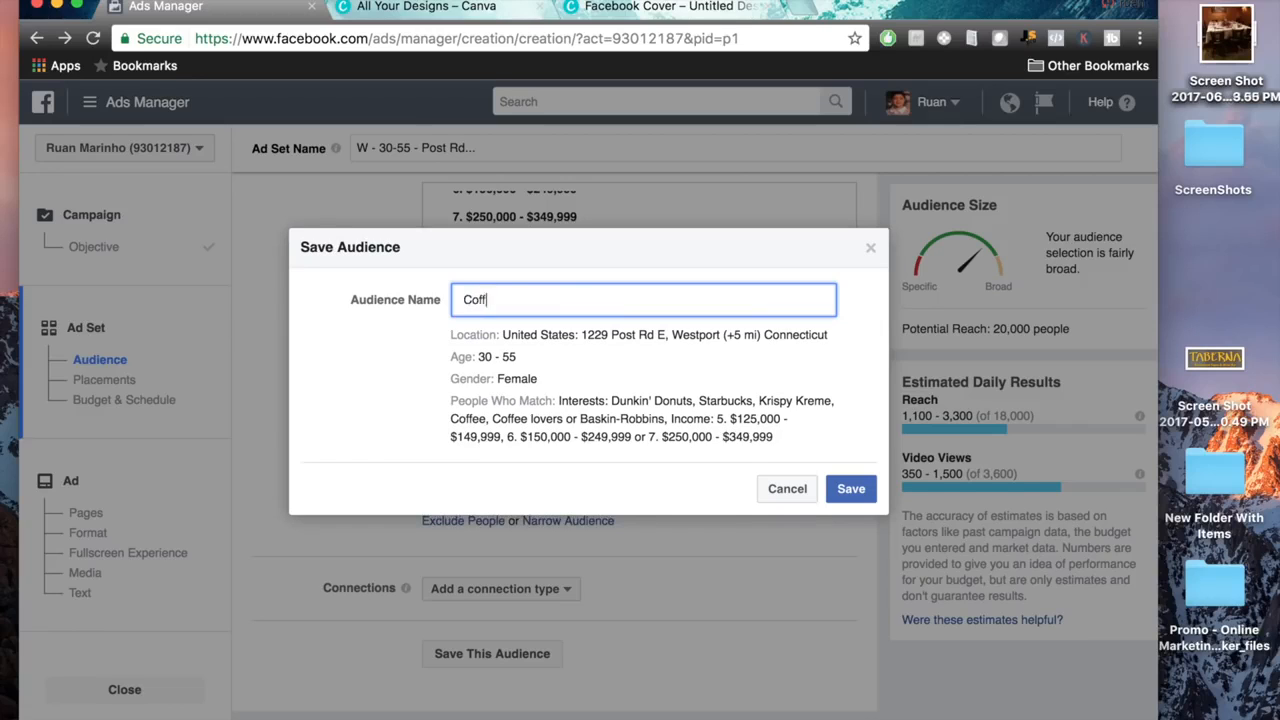
{"action": "type", "text": "ee overs"}
{"action": "key", "text": "BackSpace"}
{"action": "key", "text": "BackSpace"}
{"action": "key", "text": "BackSpace"}
{"action": "type", "text": "Lovers"}
{"action": "left_click", "coordinate": [848, 490]}
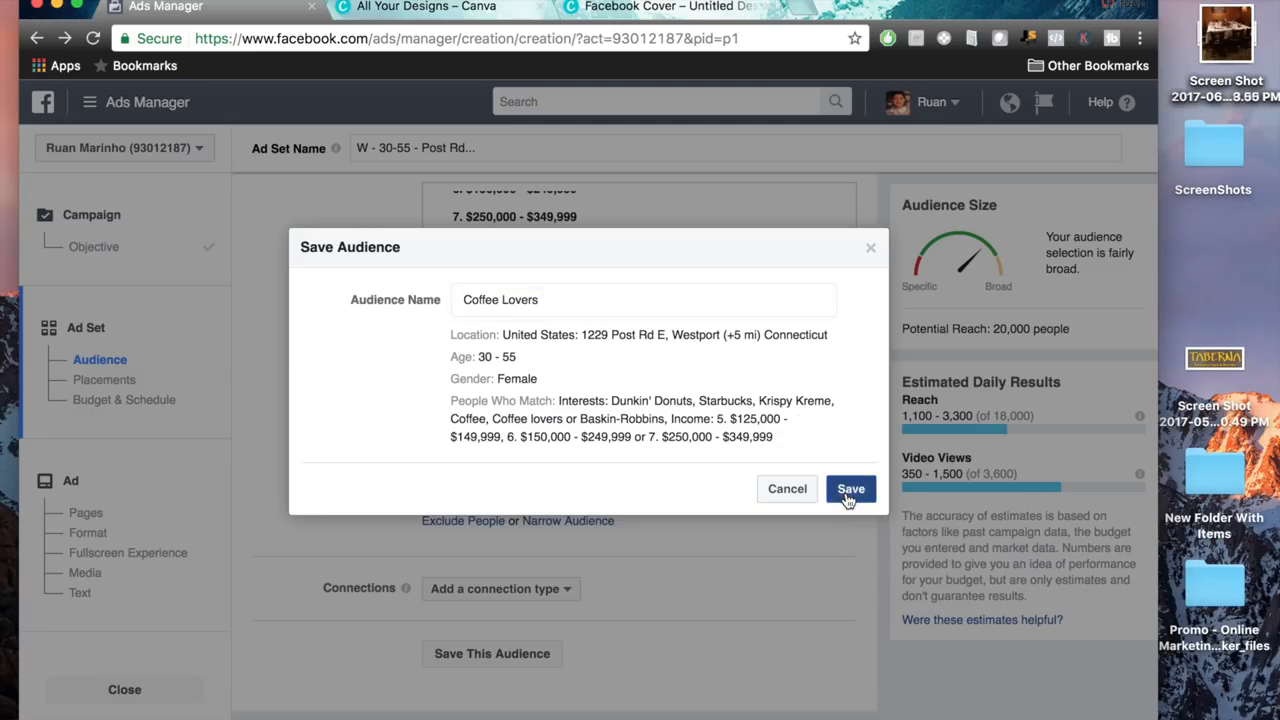
Switch from automatic to edited placements and exclude the Instagram and Audience Network platforms.
{"action": "scroll", "coordinate": [825, 525], "scroll_direction": "up", "scroll_amount": 5}
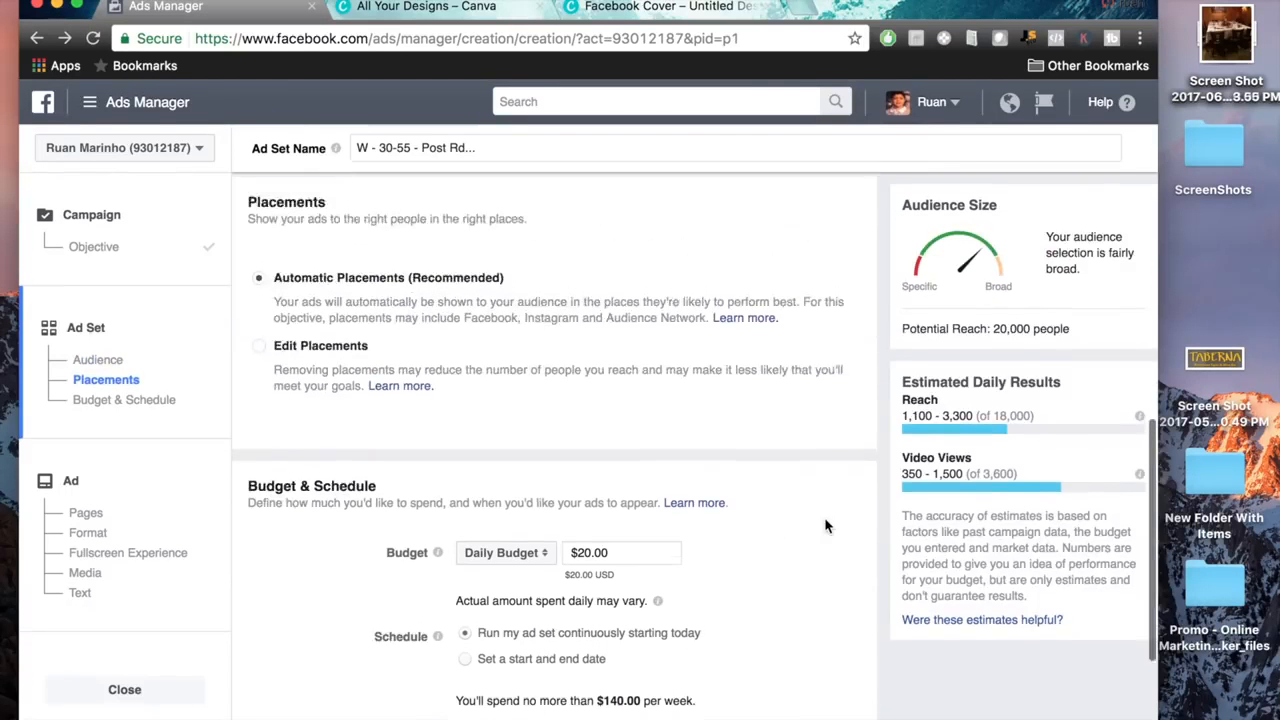
{"action": "scroll", "coordinate": [827, 527], "scroll_direction": "down", "scroll_amount": 3}
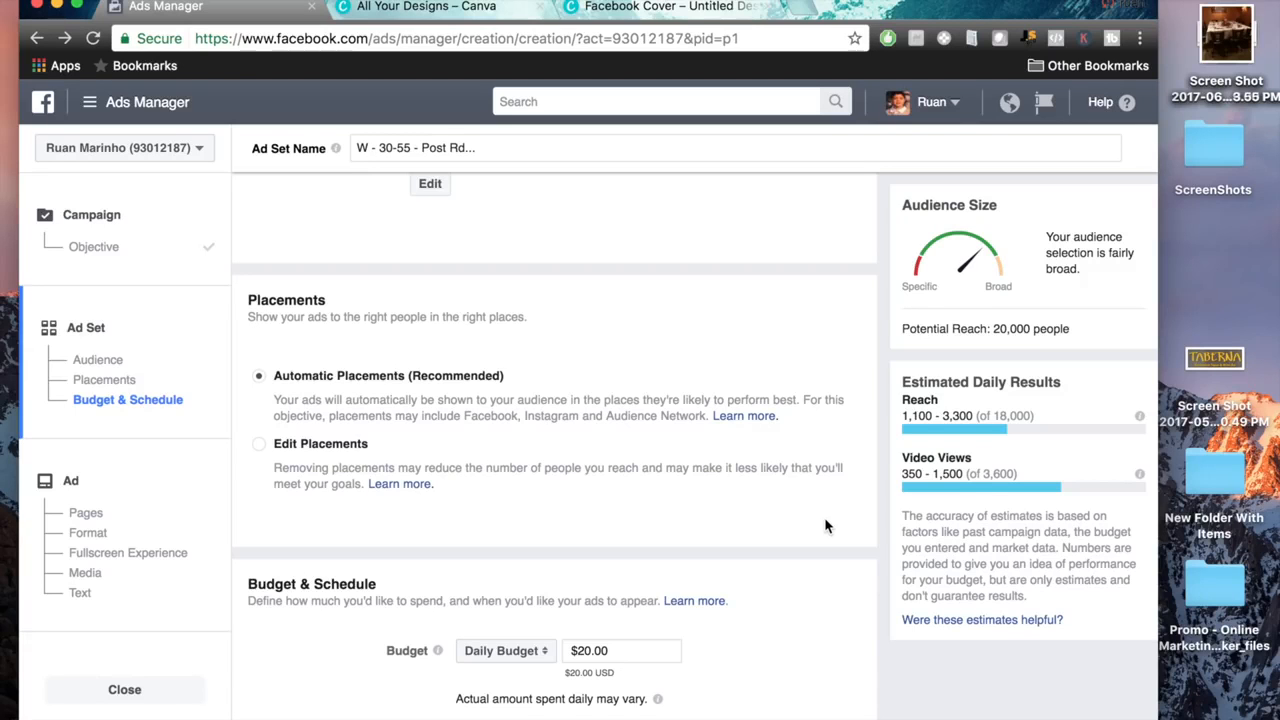
{"action": "left_click_drag", "start_coordinate": [266, 376], "coordinate": [498, 384]}
{"action": "left_click", "coordinate": [262, 446]}
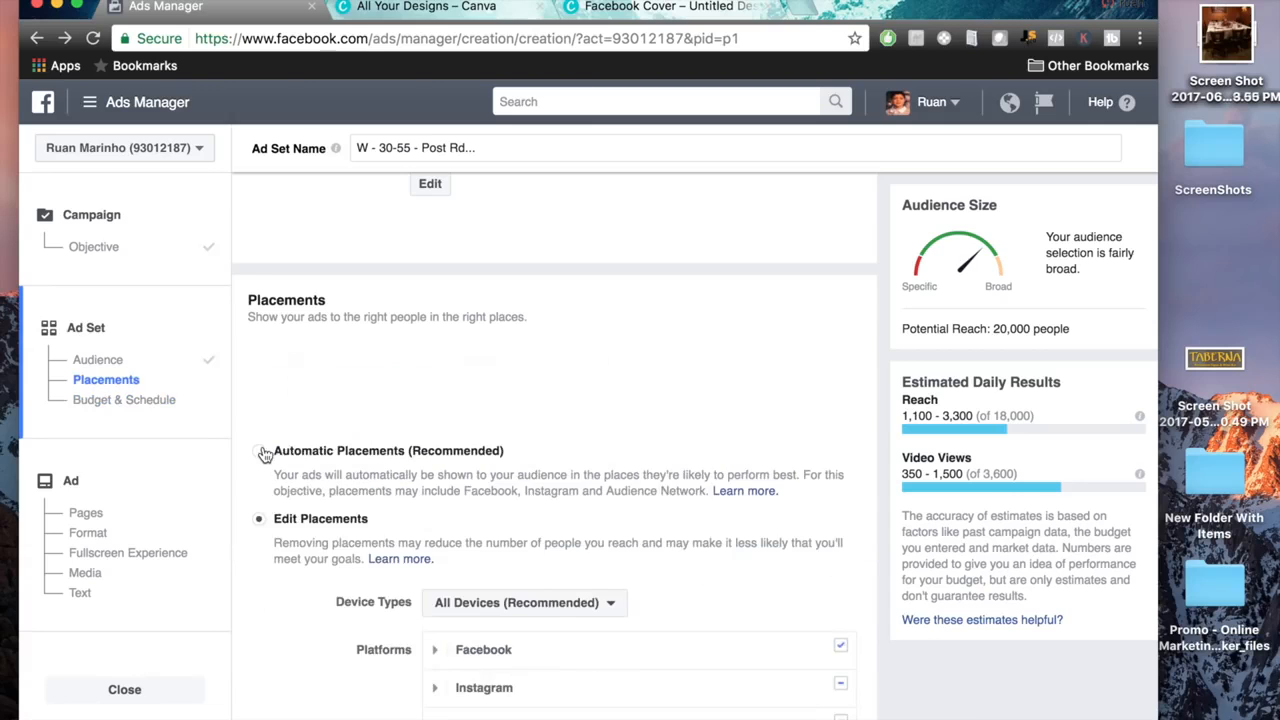
{"action": "scroll", "coordinate": [813, 462], "scroll_direction": "down", "scroll_amount": 5}
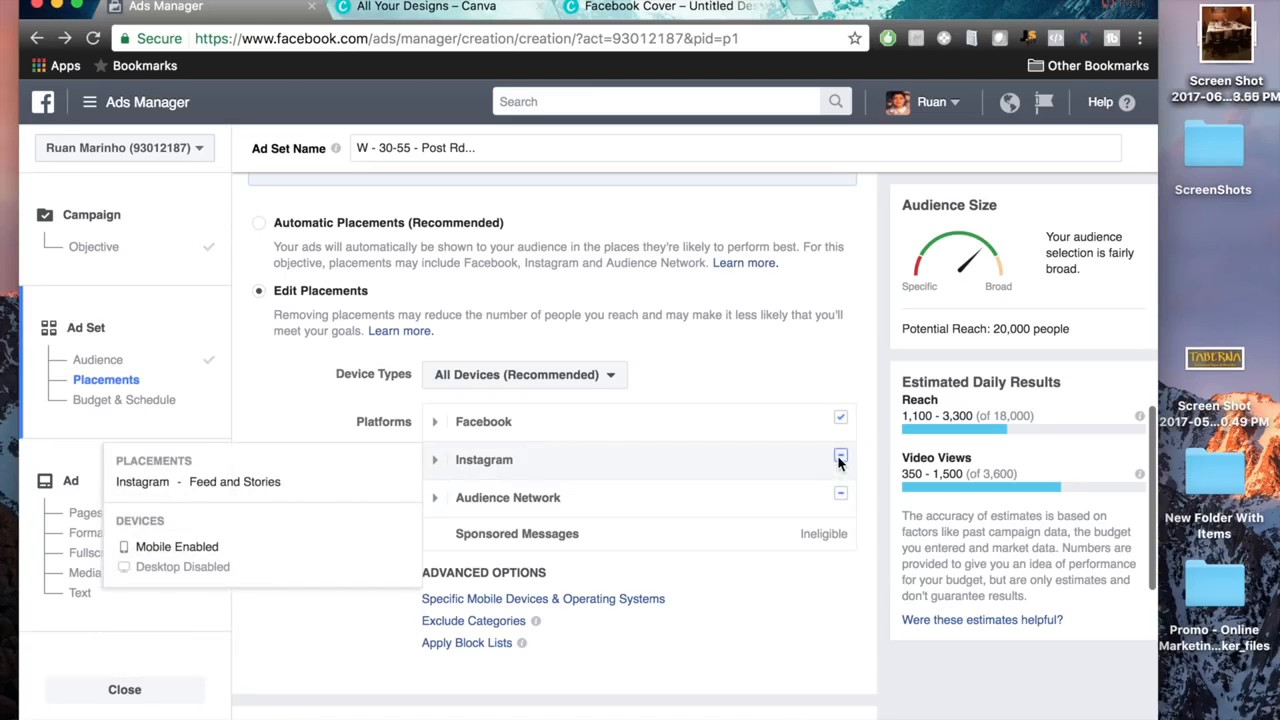
{"action": "left_click", "coordinate": [840, 458]}
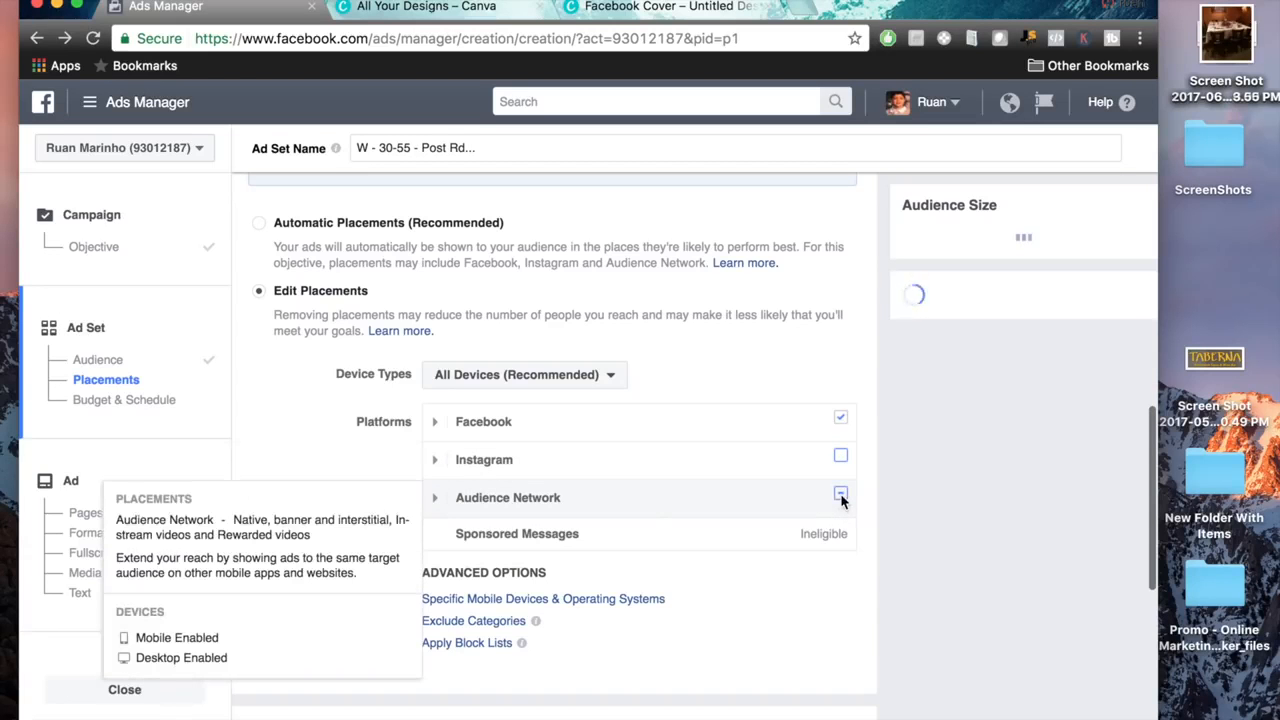
{"action": "left_click", "coordinate": [840, 494]}
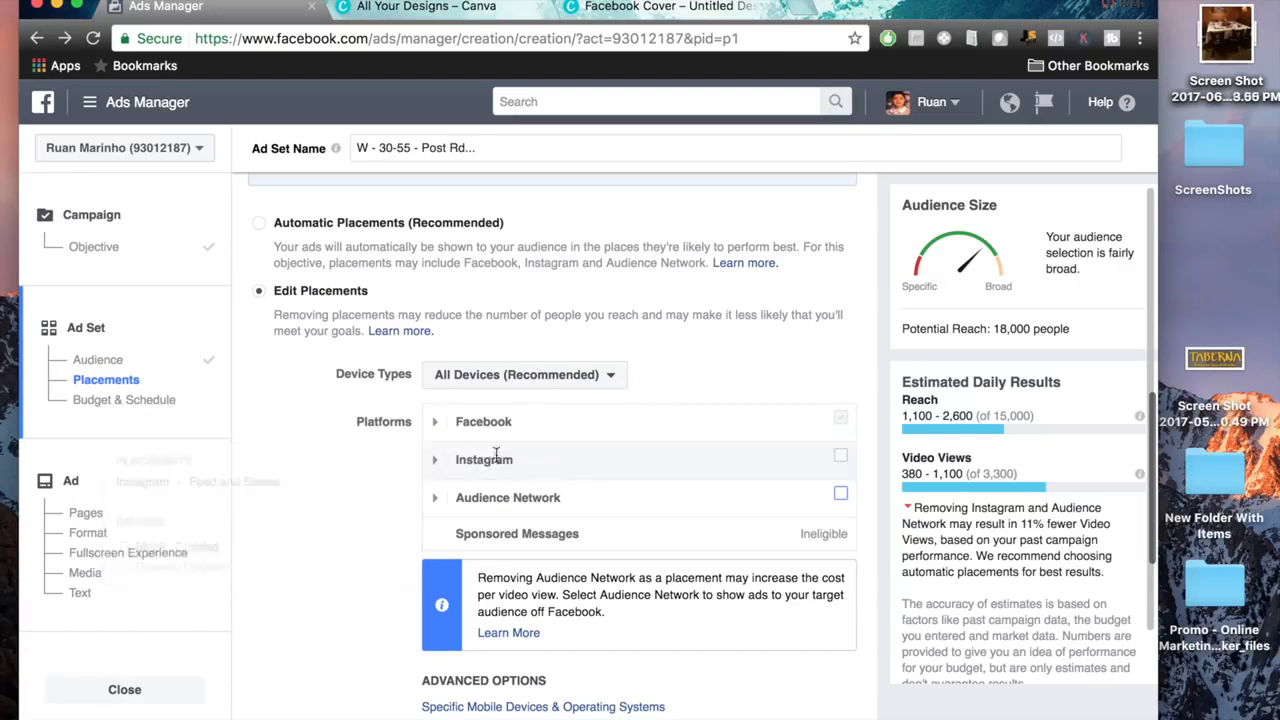
Limit the Facebook placements to Feeds by excluding Instant Articles, In-Stream Videos, Right Column and Suggested Videos.
{"action": "left_click", "coordinate": [435, 421]}
{"action": "left_click", "coordinate": [840, 489]}
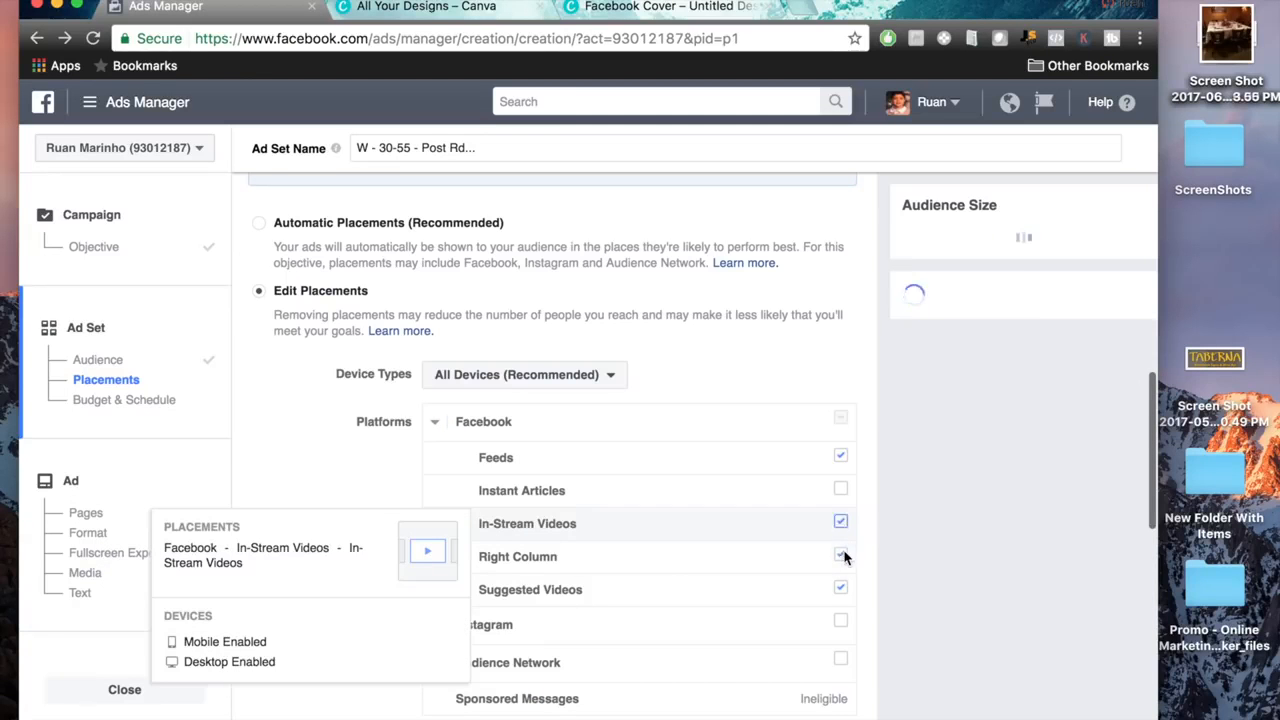
{"action": "left_click", "coordinate": [841, 556]}
{"action": "left_click", "coordinate": [841, 589]}
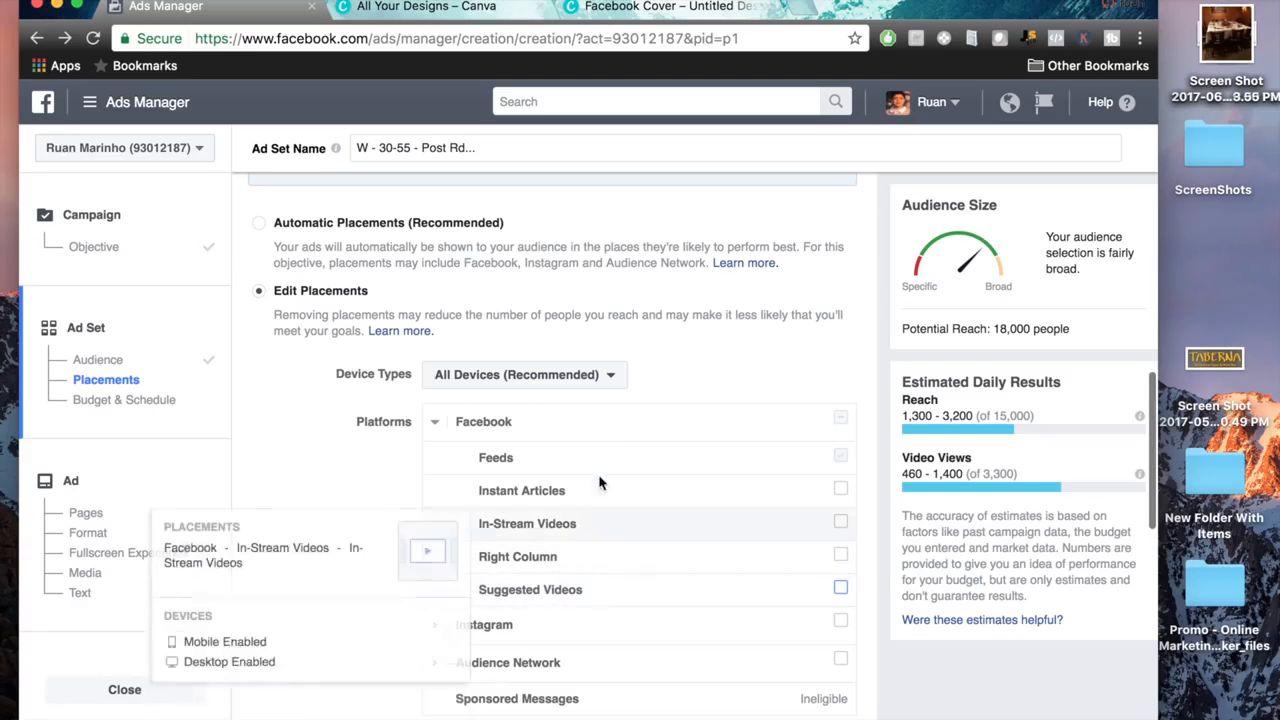
In the advanced placement options for specific mobile devices, show the ads only when connected to Wi-Fi.
{"action": "scroll", "coordinate": [557, 488], "scroll_direction": "down", "scroll_amount": 1}
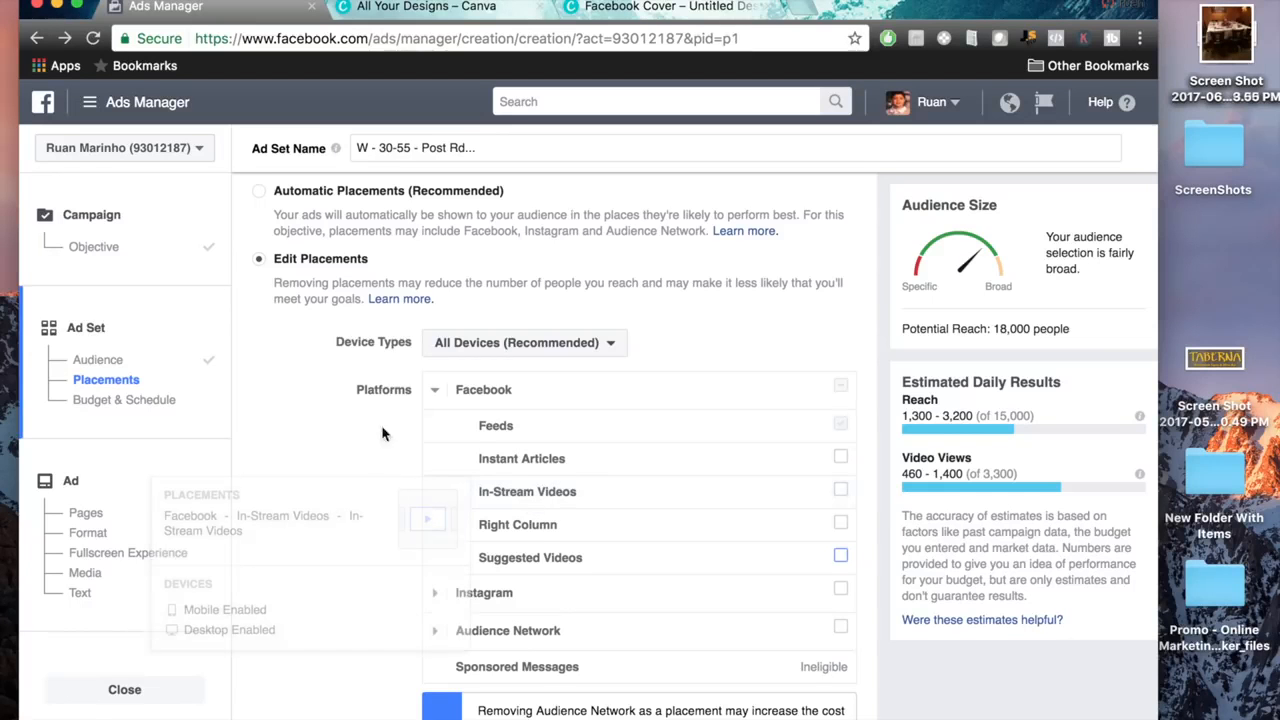
{"action": "scroll", "coordinate": [378, 446], "scroll_direction": "down", "scroll_amount": 5}
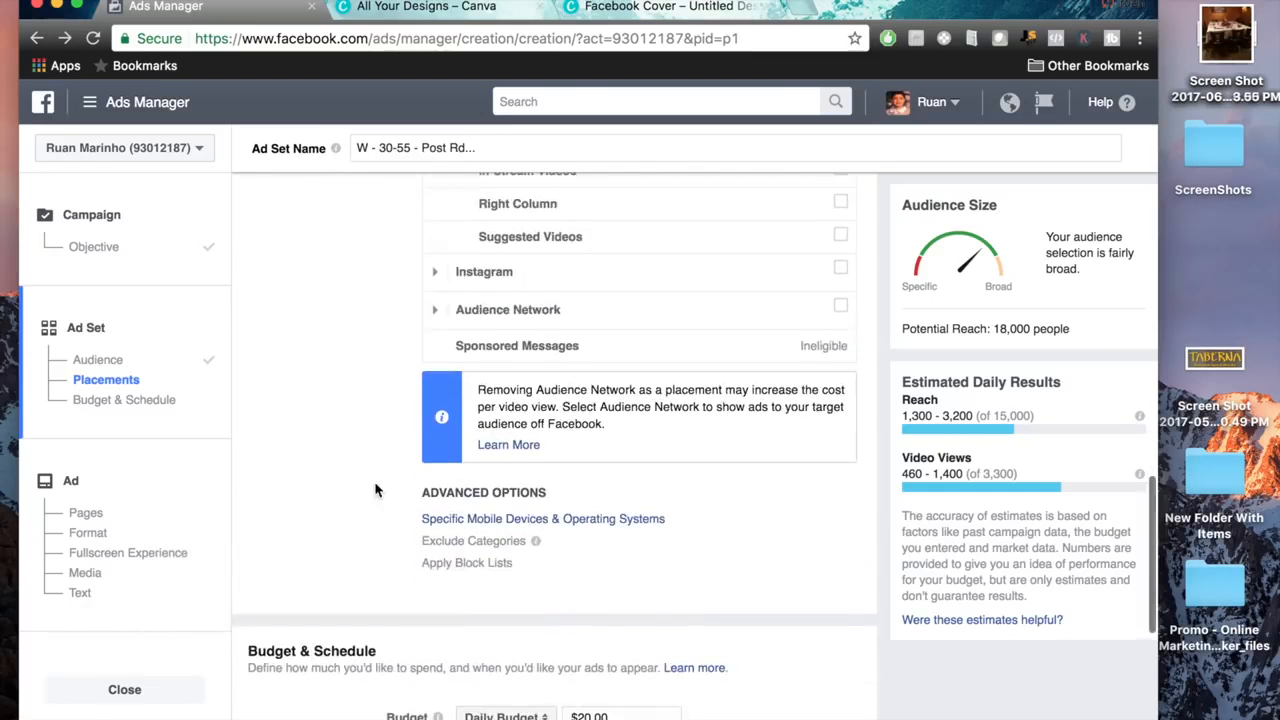
{"action": "left_click_drag", "start_coordinate": [396, 487], "coordinate": [732, 587]}
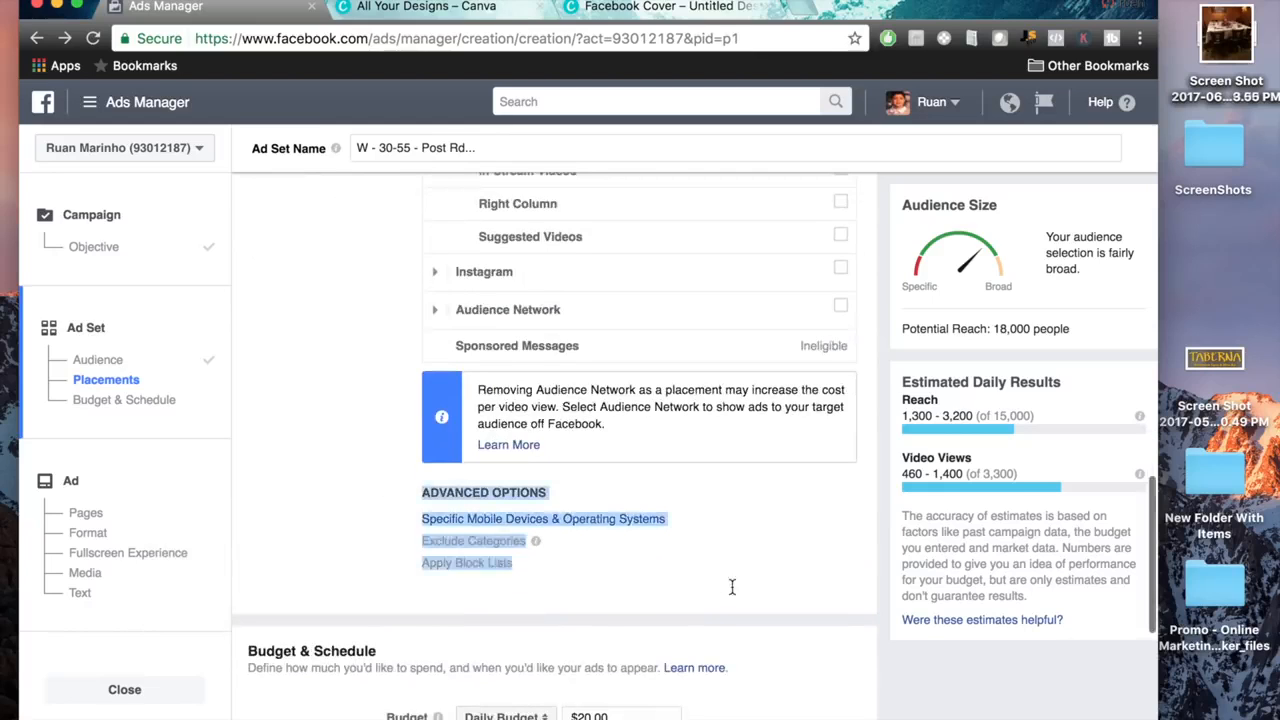
{"action": "left_click", "coordinate": [732, 587]}
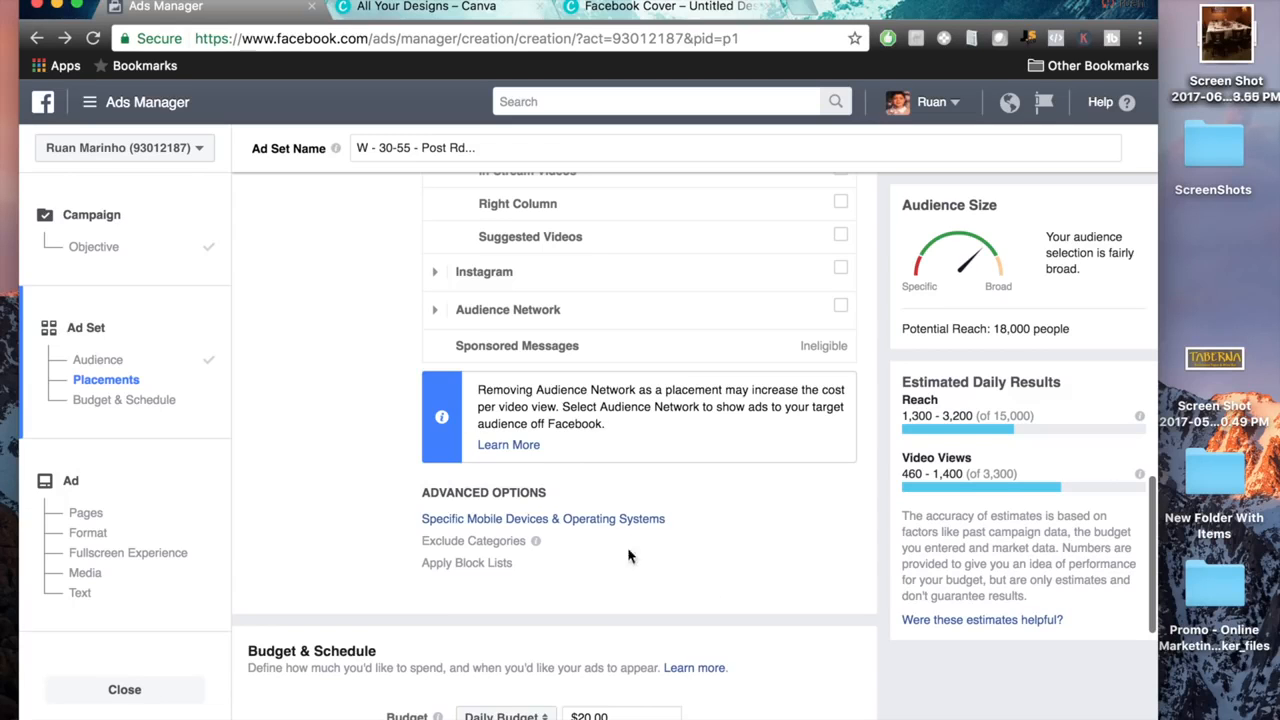
{"action": "left_click", "coordinate": [546, 519]}
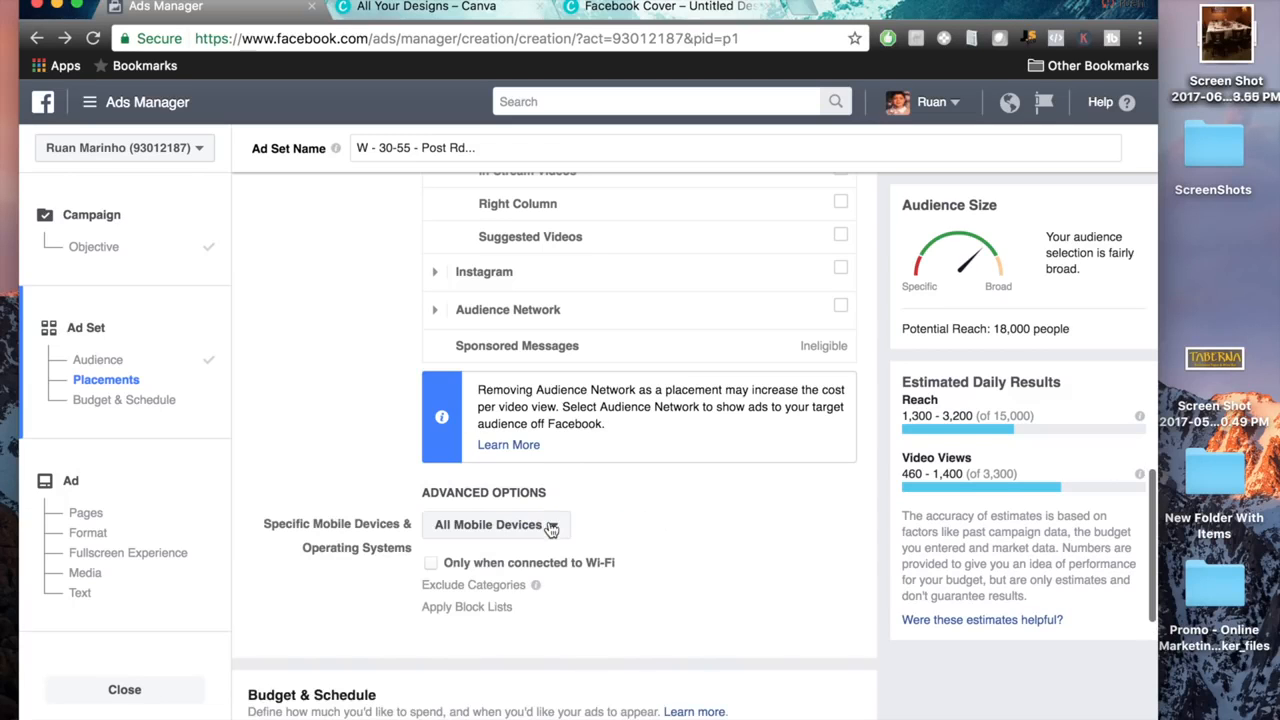
{"action": "left_click", "coordinate": [433, 564]}
{"action": "left_click_drag", "start_coordinate": [451, 563], "coordinate": [623, 563]}
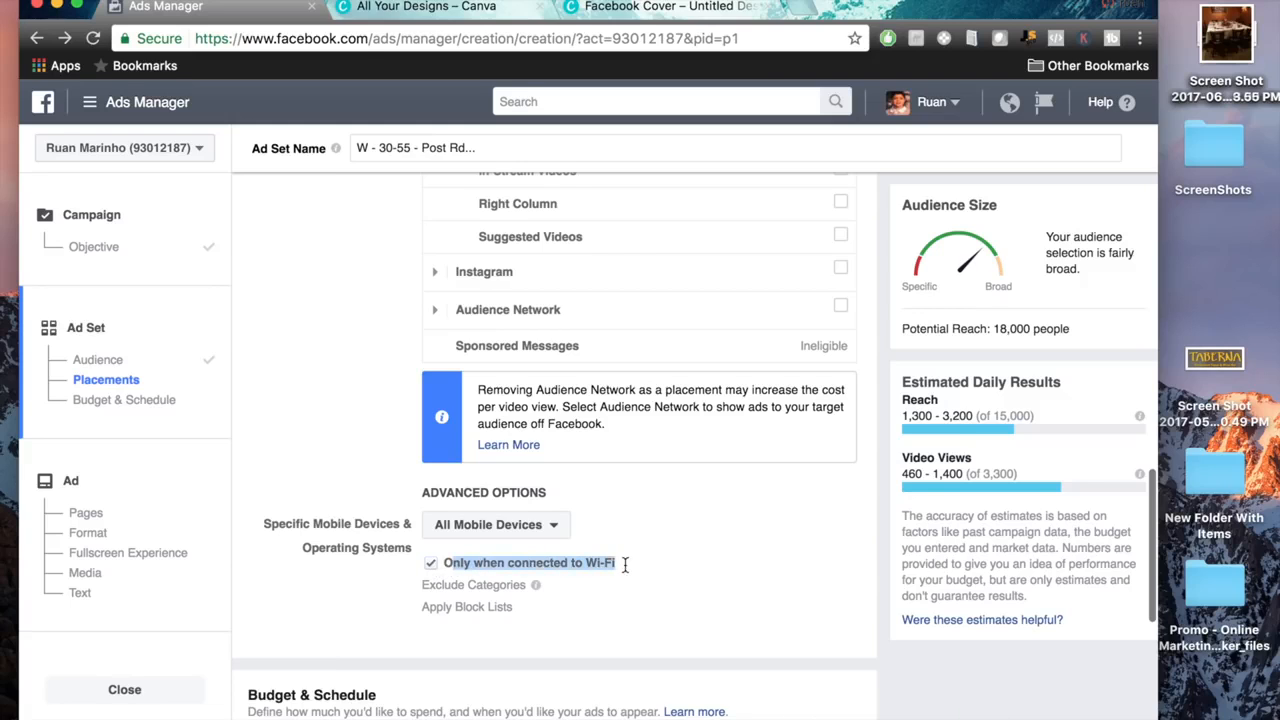
{"action": "left_click", "coordinate": [814, 547]}
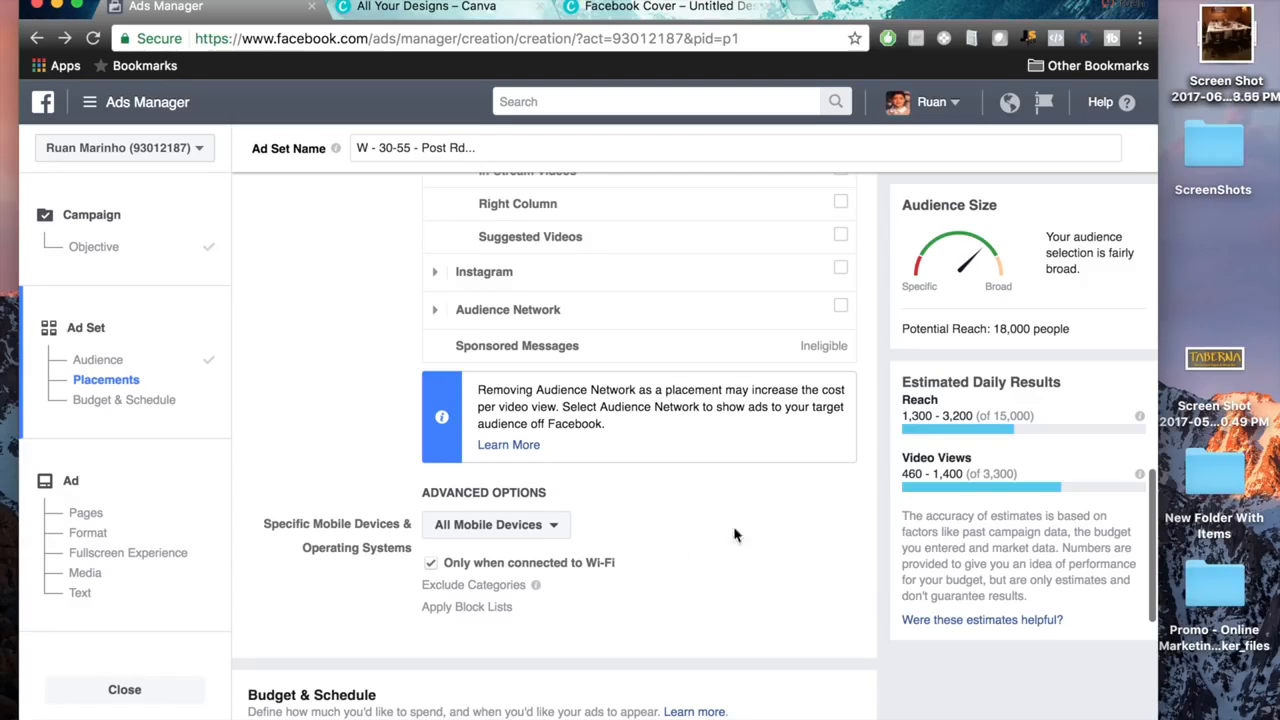
{"action": "left_click_drag", "start_coordinate": [624, 565], "coordinate": [450, 568]}
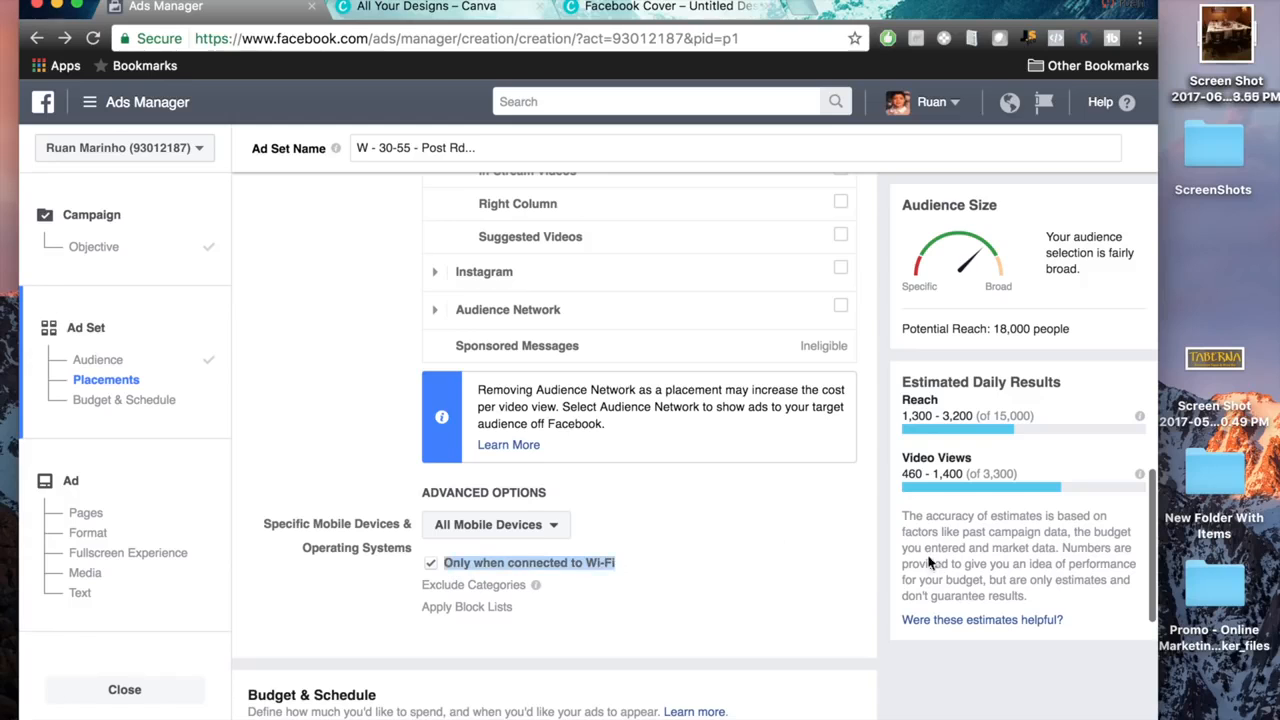
{"action": "left_click", "coordinate": [872, 560]}
{"action": "right_click", "coordinate": [826, 592]}
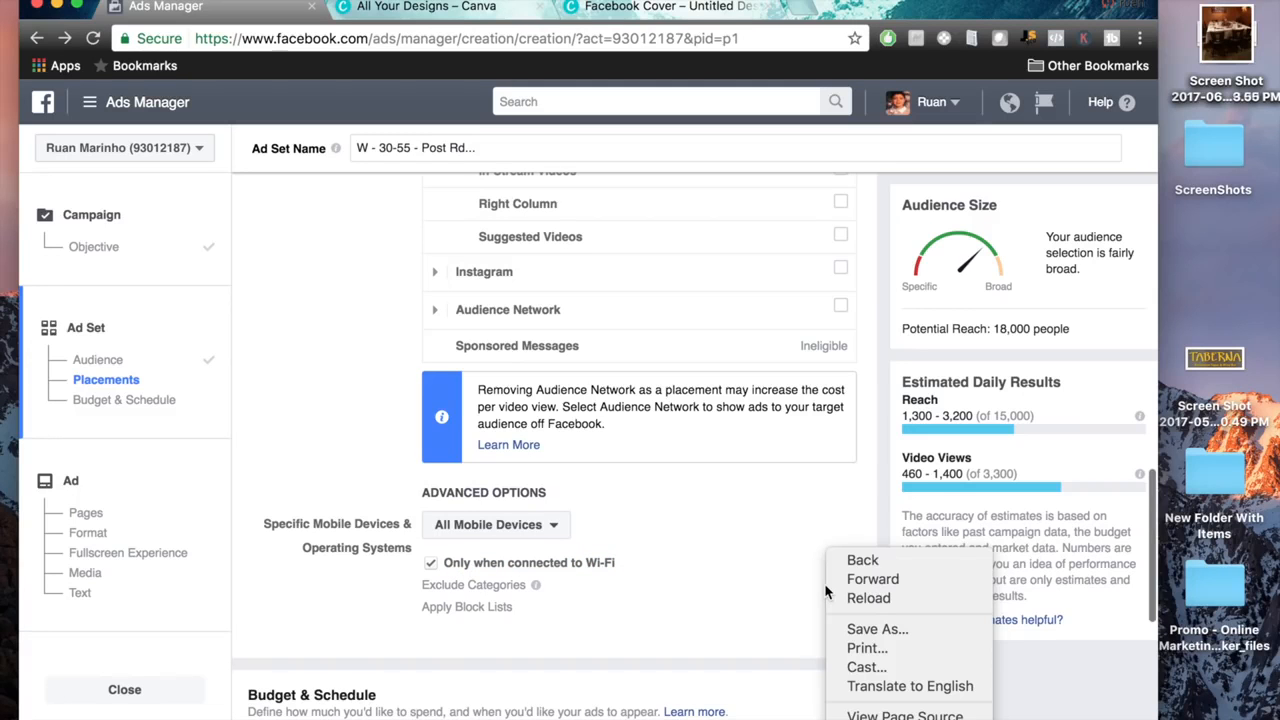
{"action": "left_click", "coordinate": [809, 593]}
{"action": "scroll", "coordinate": [830, 575], "scroll_direction": "up", "scroll_amount": 3}
{"action": "scroll", "coordinate": [844, 560], "scroll_direction": "up", "scroll_amount": 3}
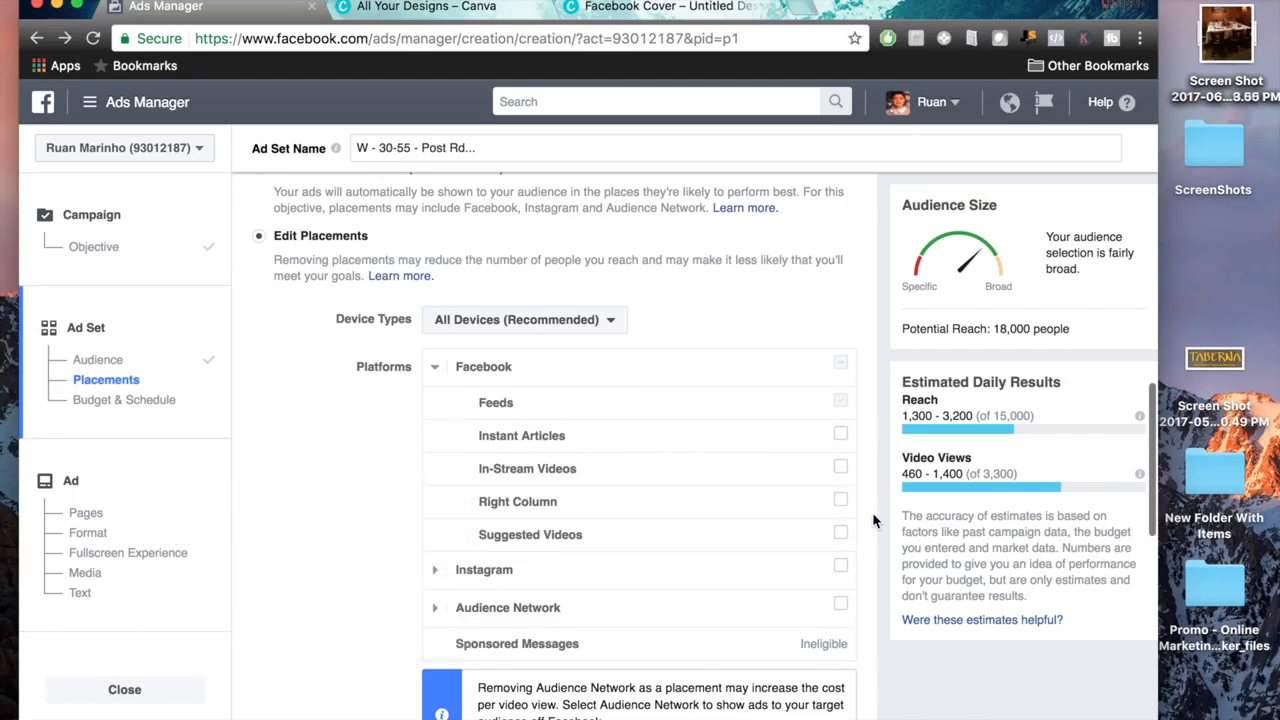
{"action": "scroll", "coordinate": [872, 518], "scroll_direction": "down", "scroll_amount": 1}
{"action": "scroll", "coordinate": [872, 512], "scroll_direction": "down", "scroll_amount": 3}
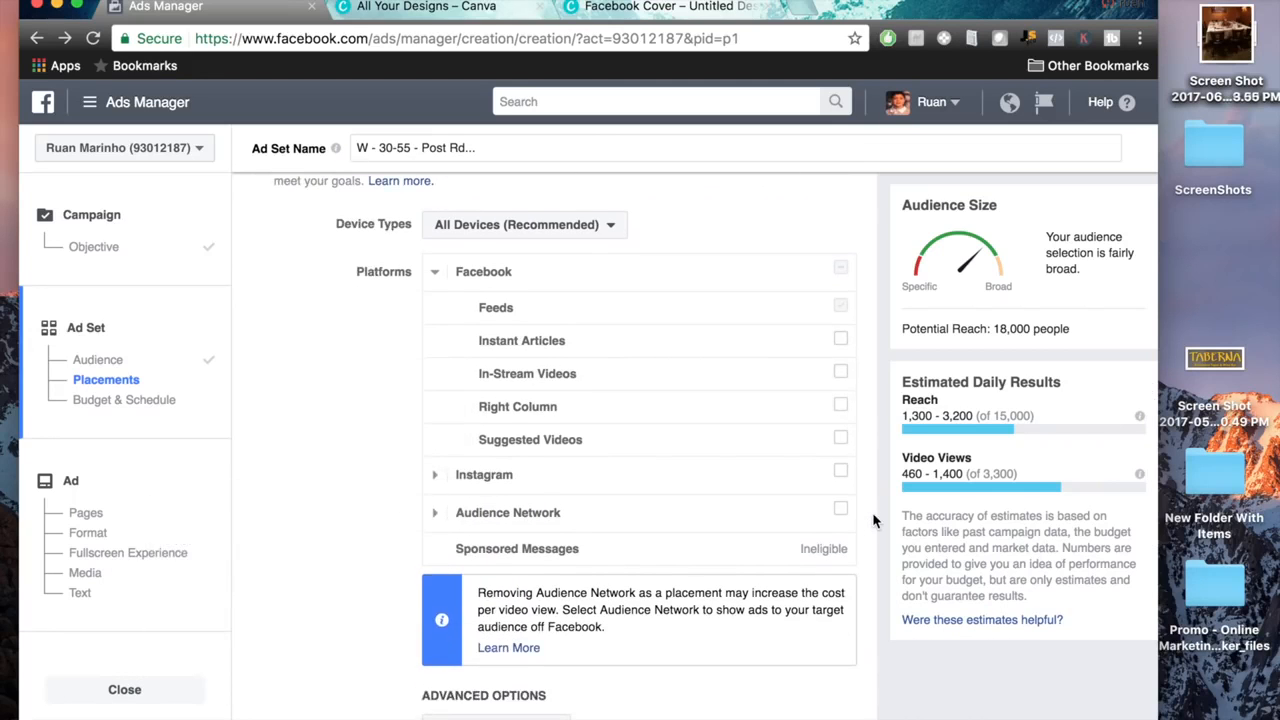
{"action": "scroll", "coordinate": [872, 512], "scroll_direction": "down", "scroll_amount": 8}
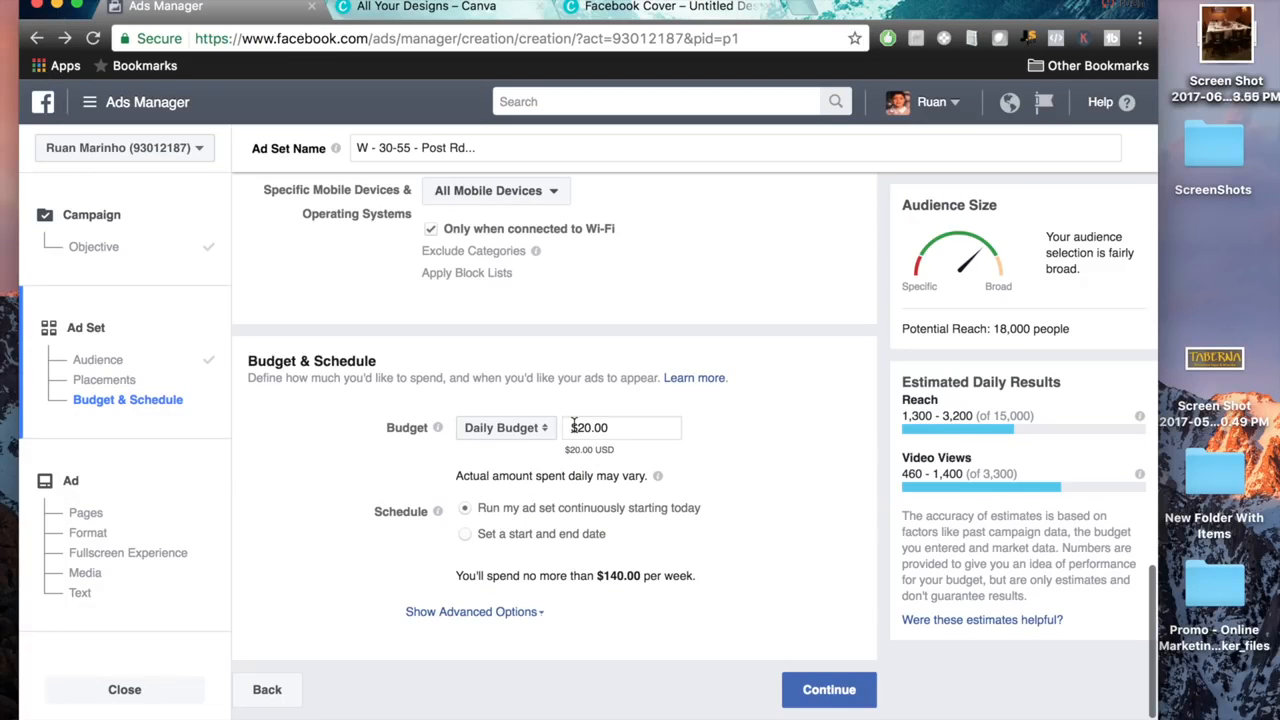
Try scheduling the ad set with a start and end date, and return it to running continuously starting today.
{"action": "triple_click", "coordinate": [621, 577]}
{"action": "left_click", "coordinate": [465, 534]}
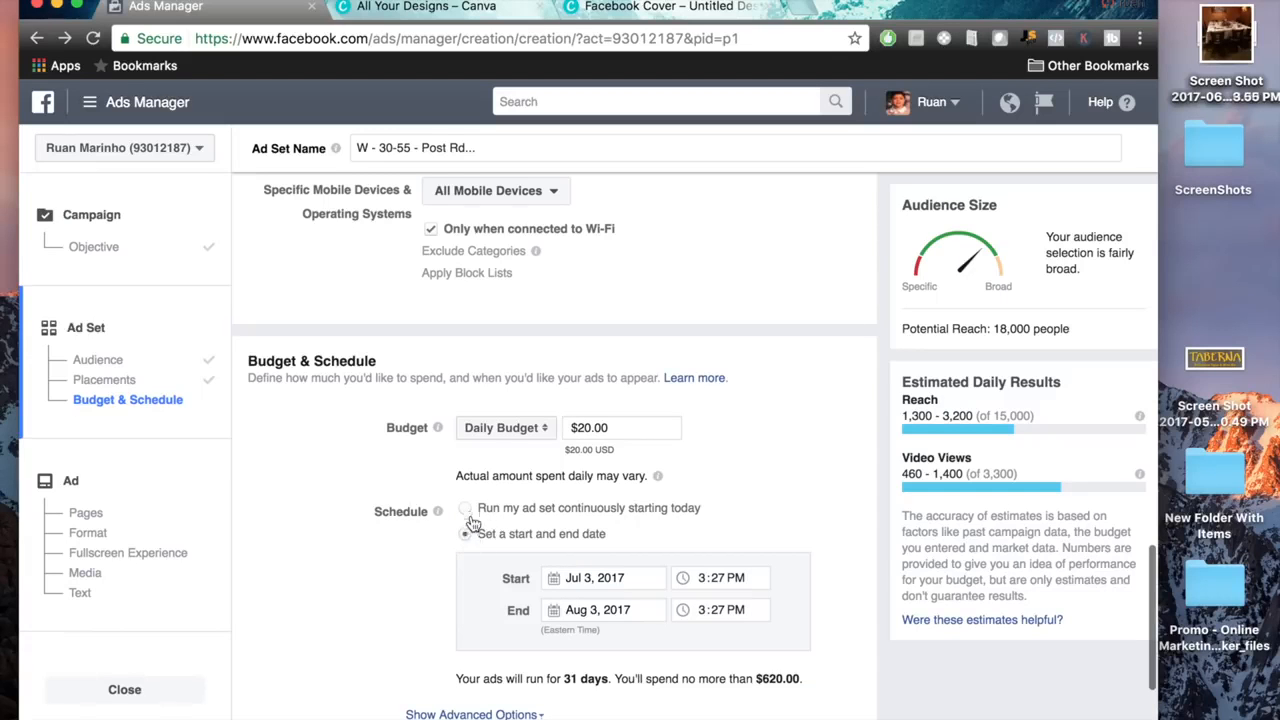
{"action": "left_click", "coordinate": [467, 510]}
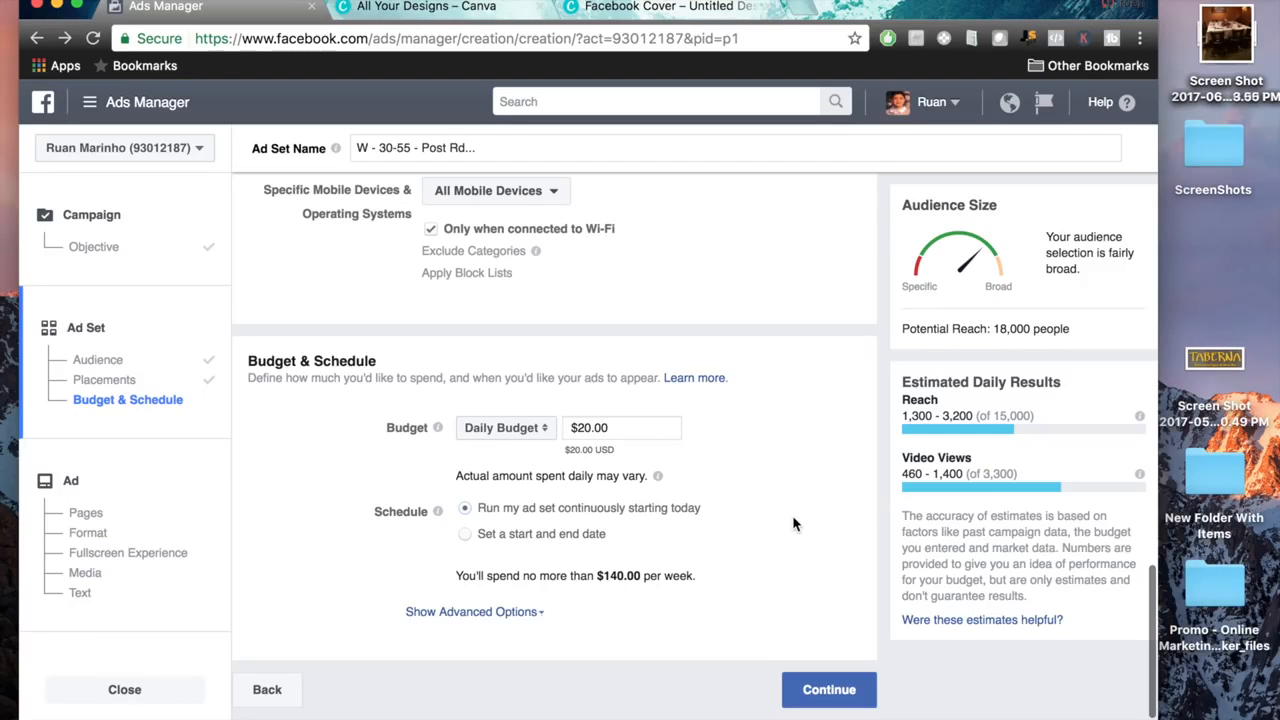
Set the ad set's daily budget to $5.00 and continue to the ad setup.
{"action": "left_click_drag", "start_coordinate": [622, 427], "coordinate": [577, 427]}
{"action": "type", "text": "5."}
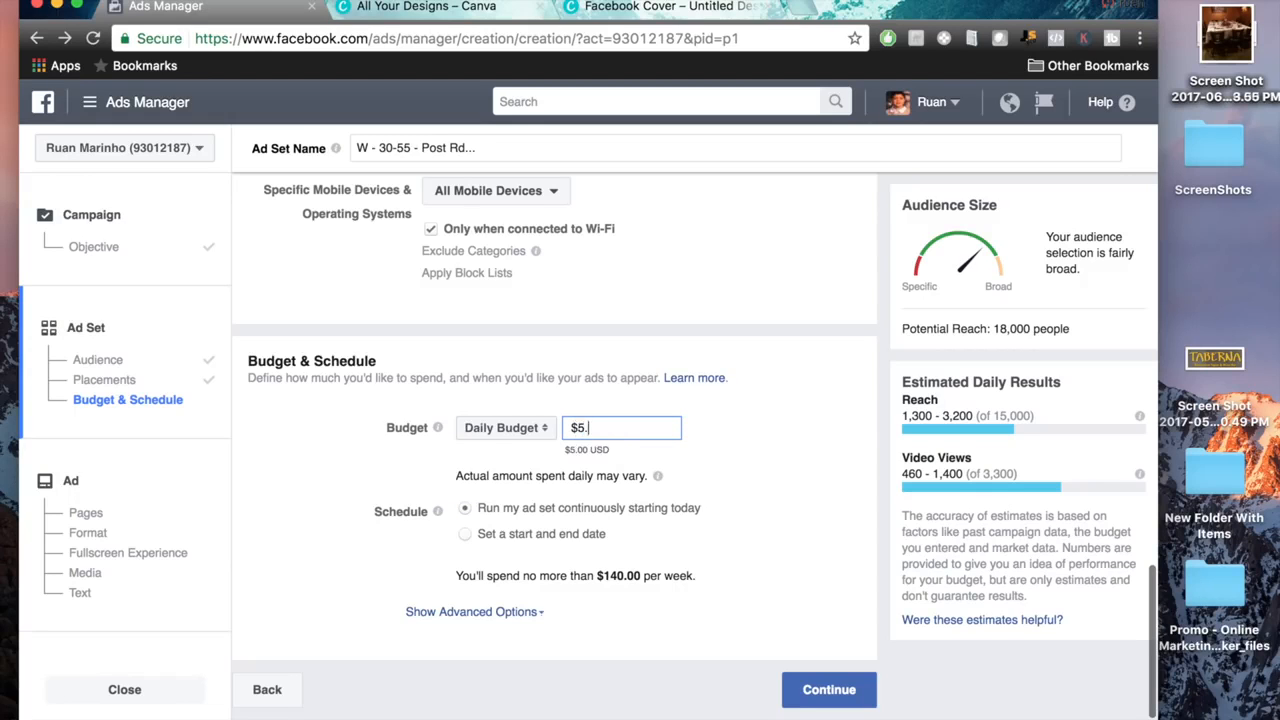
{"action": "left_click", "coordinate": [852, 445]}
{"action": "left_click", "coordinate": [621, 427]}
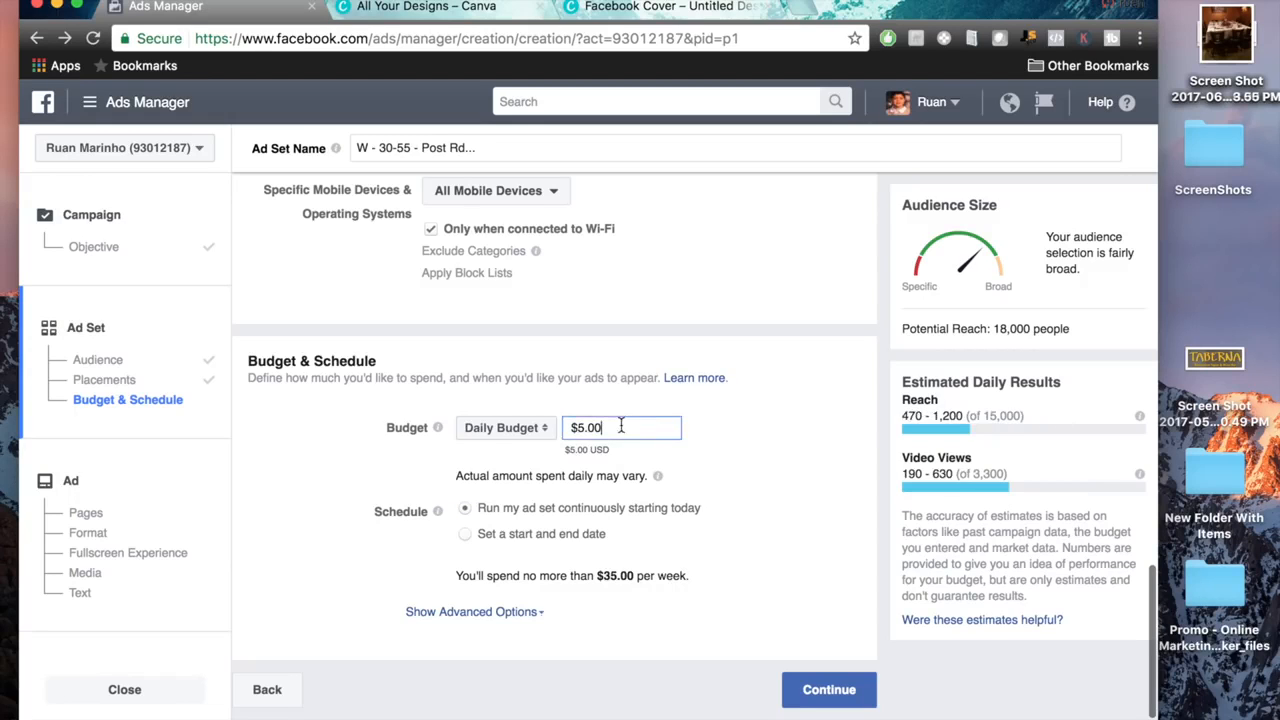
{"action": "left_click", "coordinate": [822, 432]}
{"action": "left_click", "coordinate": [827, 690]}
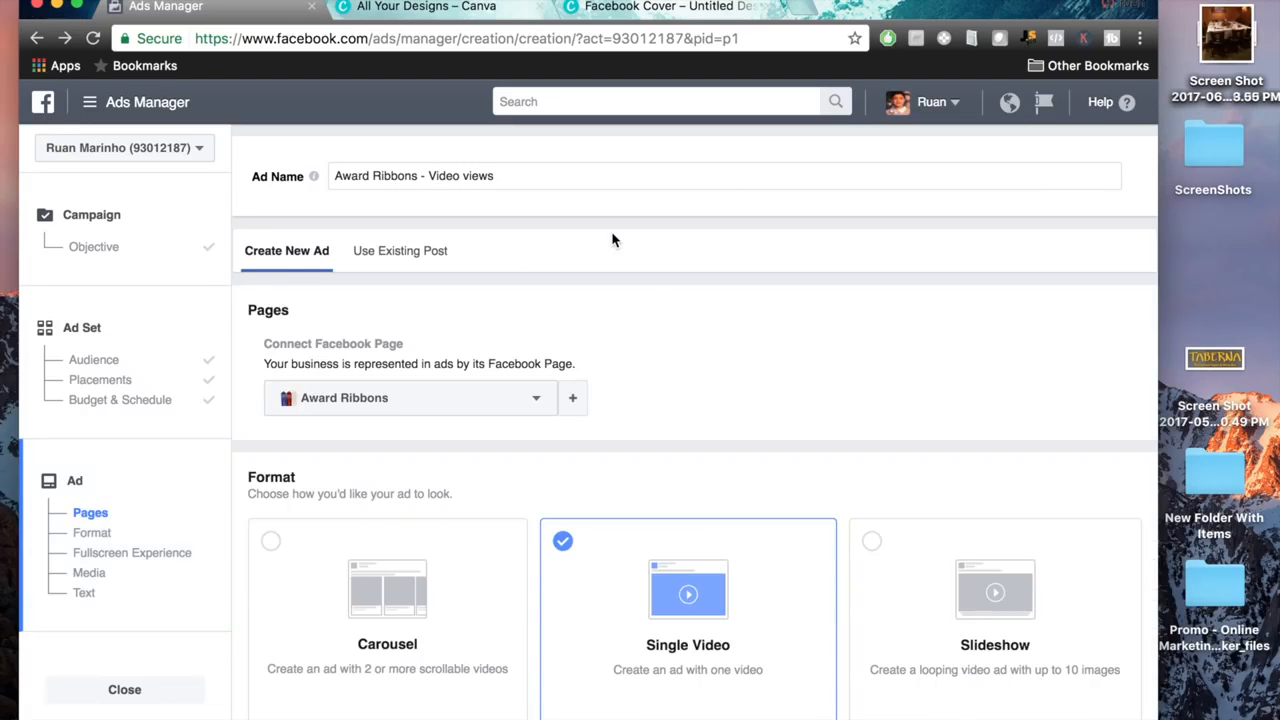
Connect the Justins Coffee Shop Facebook Page to the ad in place of Award Ribbons.
{"action": "scroll", "coordinate": [683, 363], "scroll_direction": "down", "scroll_amount": 2}
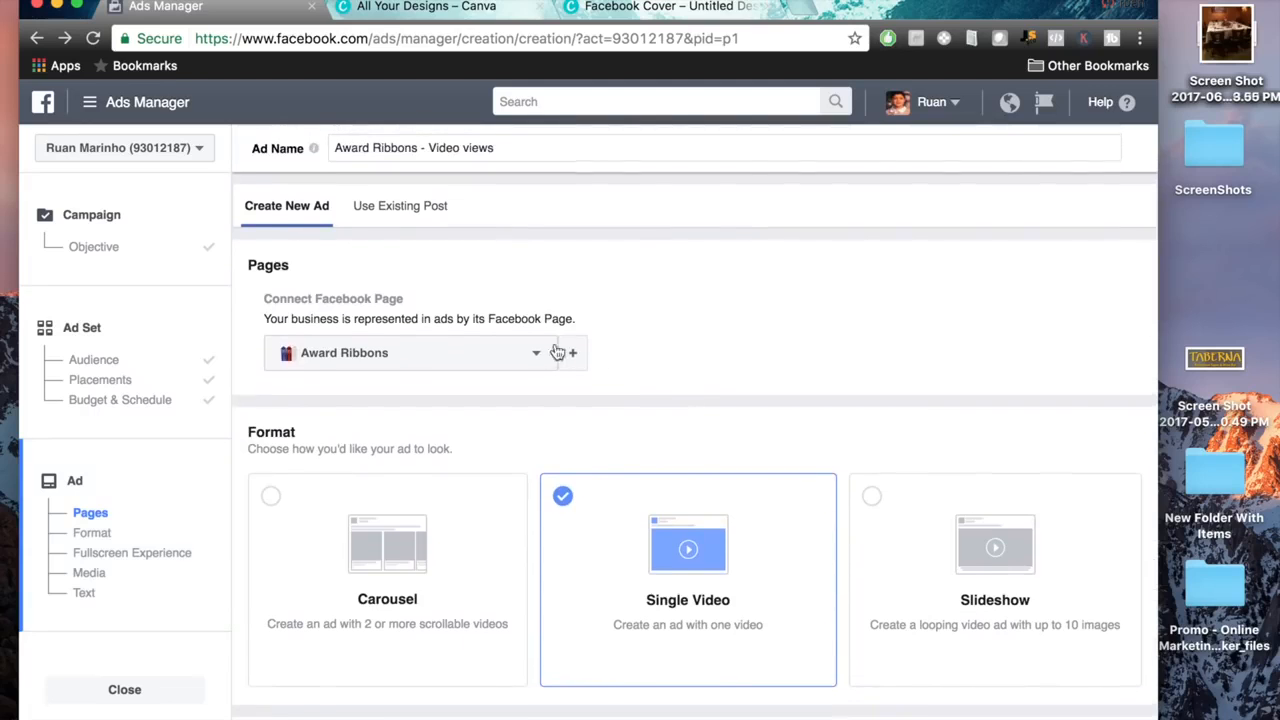
{"action": "left_click", "coordinate": [533, 355]}
{"action": "scroll", "coordinate": [482, 618], "scroll_direction": "down", "scroll_amount": 2}
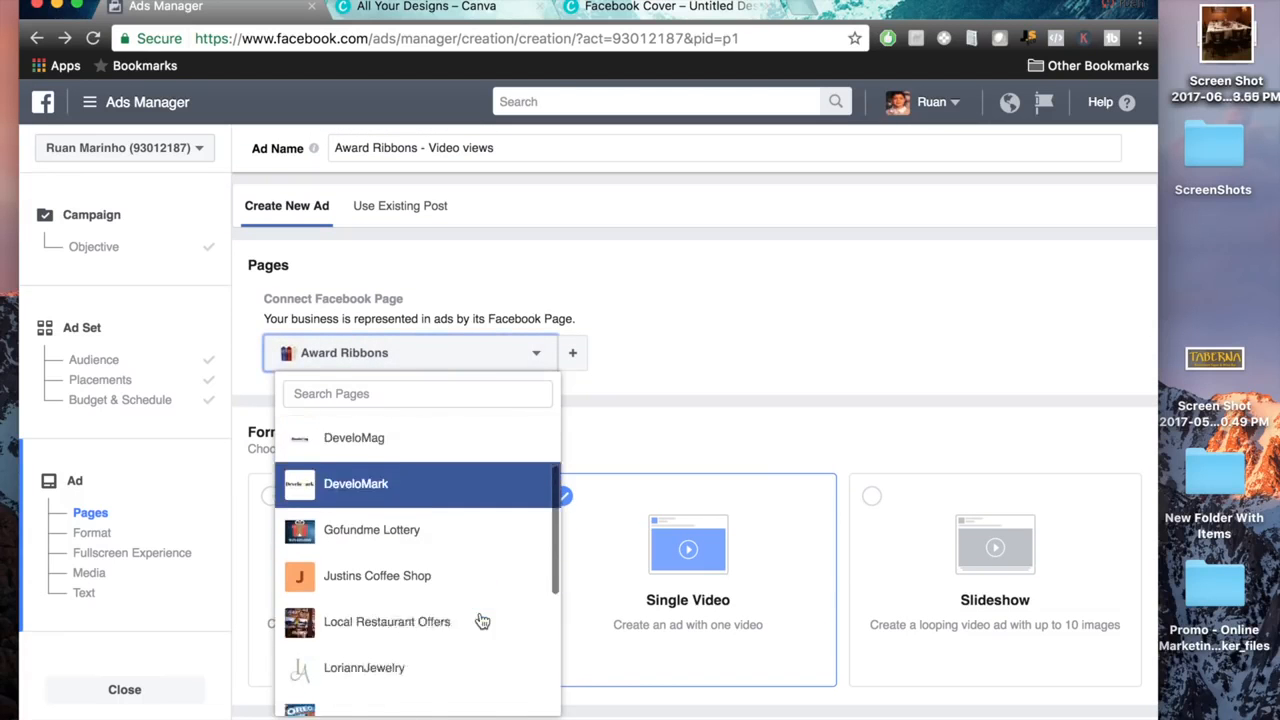
{"action": "left_click", "coordinate": [437, 555]}
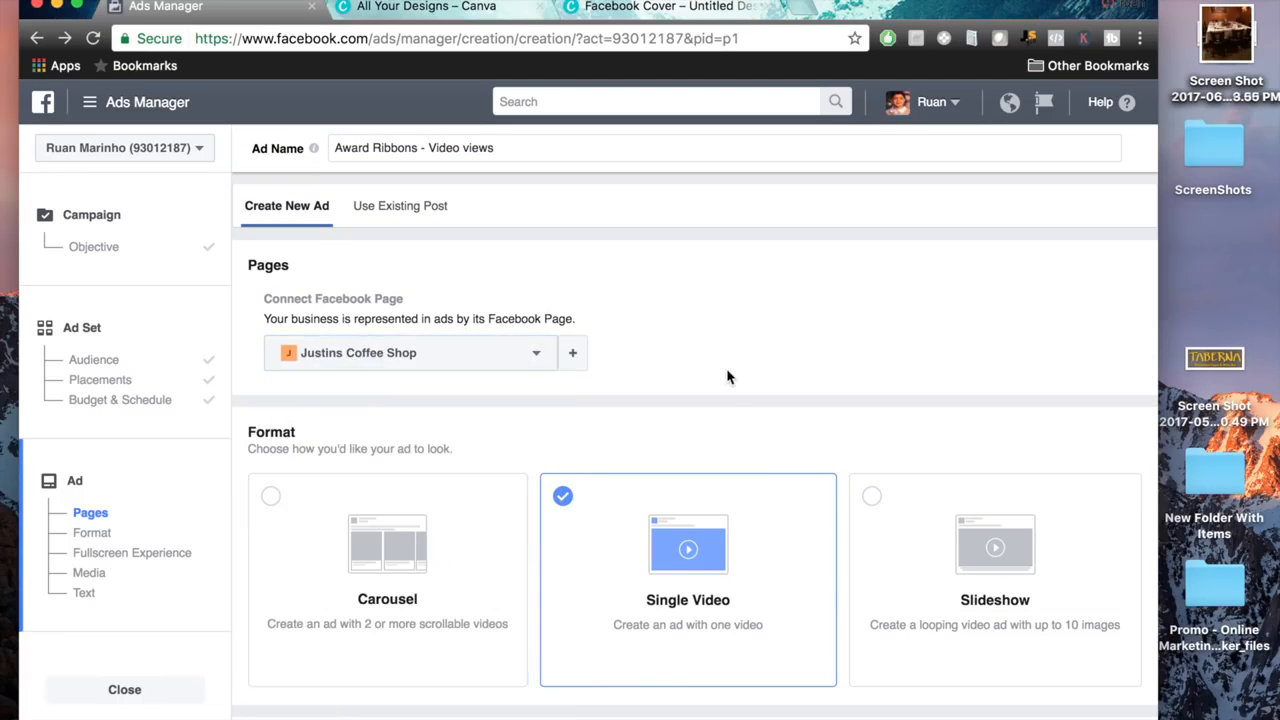
Keep the Single Video format and upload IMG_3027.MOV from All My Files as the ad's video.
{"action": "scroll", "coordinate": [727, 377], "scroll_direction": "down", "scroll_amount": 5}
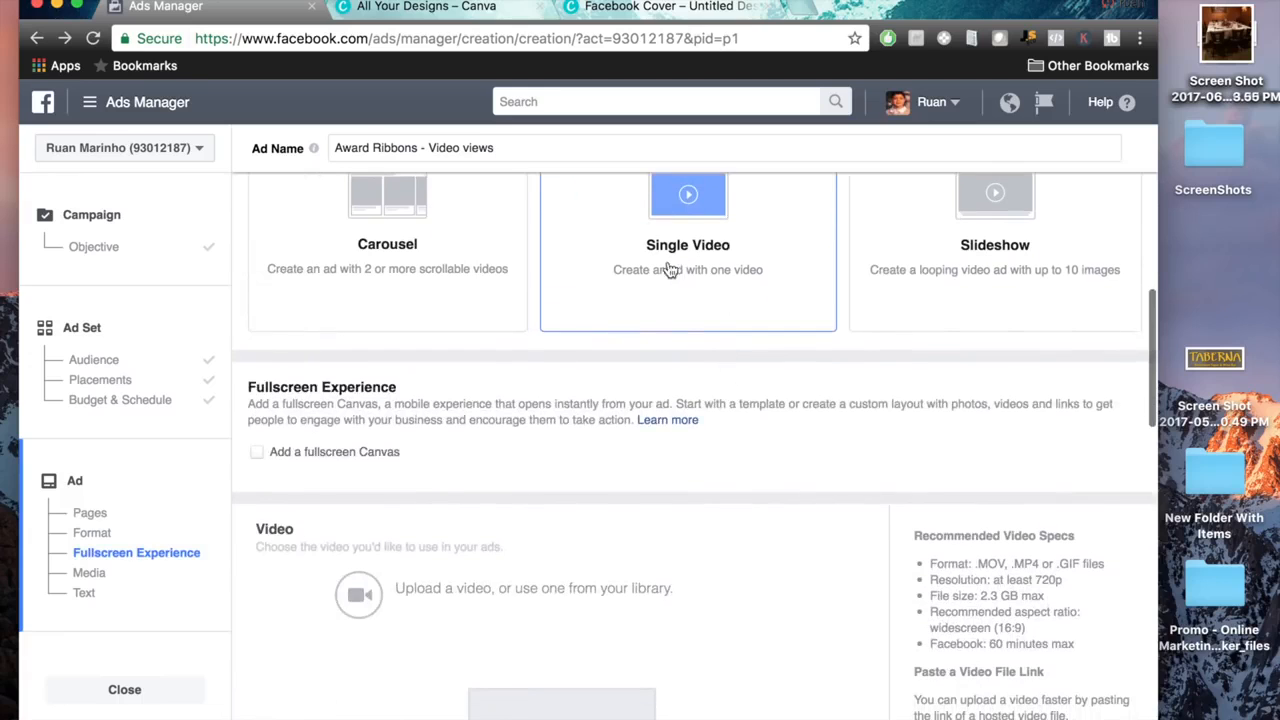
{"action": "scroll", "coordinate": [665, 271], "scroll_direction": "up", "scroll_amount": 3}
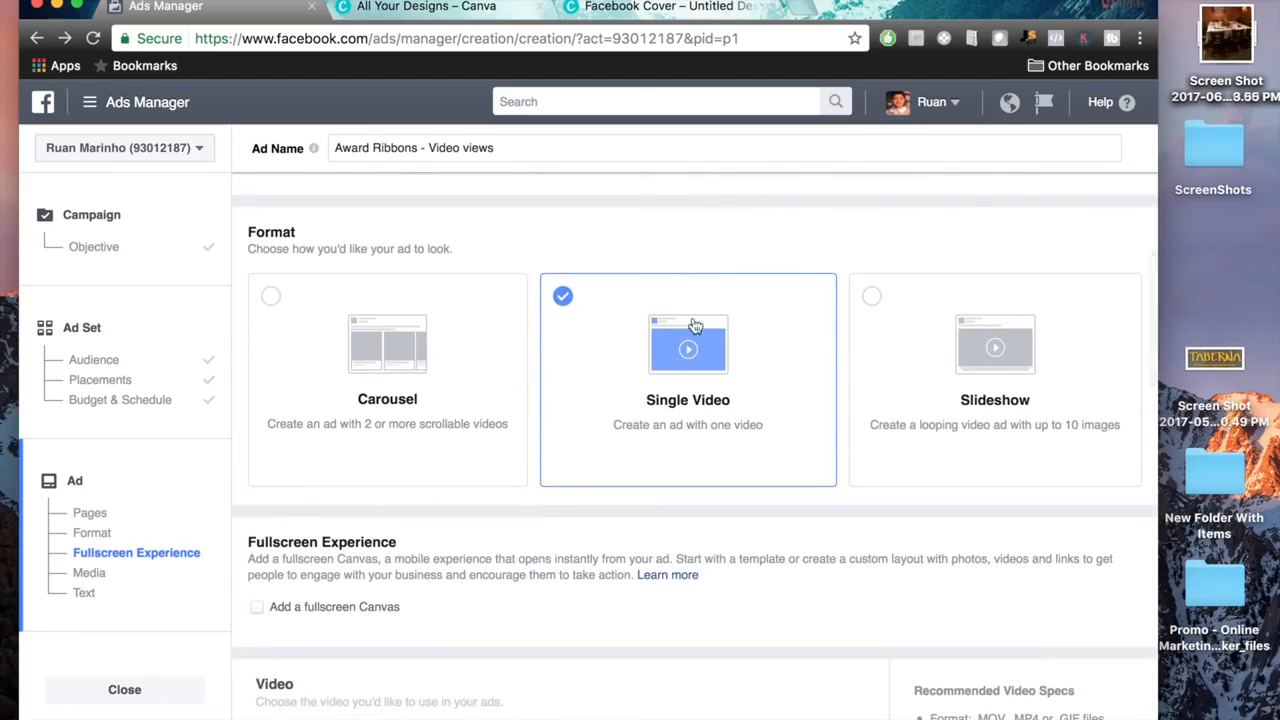
{"action": "scroll", "coordinate": [600, 414], "scroll_direction": "down", "scroll_amount": 3}
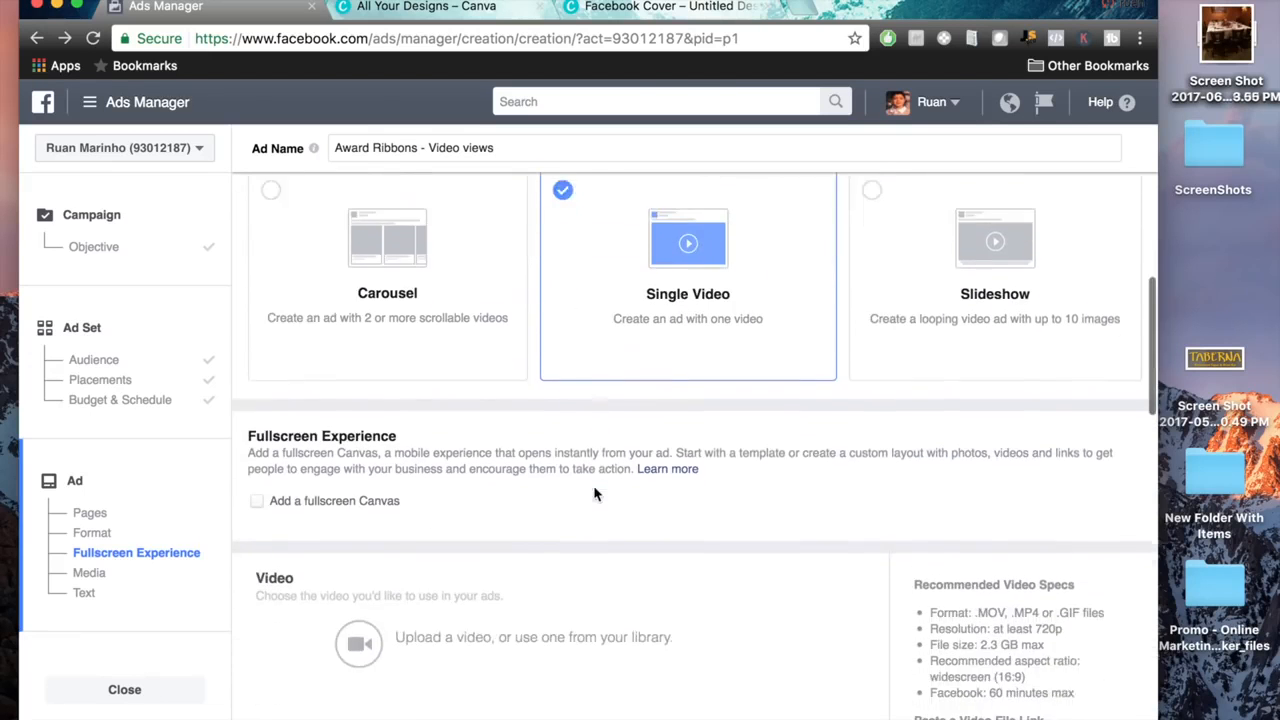
{"action": "scroll", "coordinate": [538, 481], "scroll_direction": "down", "scroll_amount": 6}
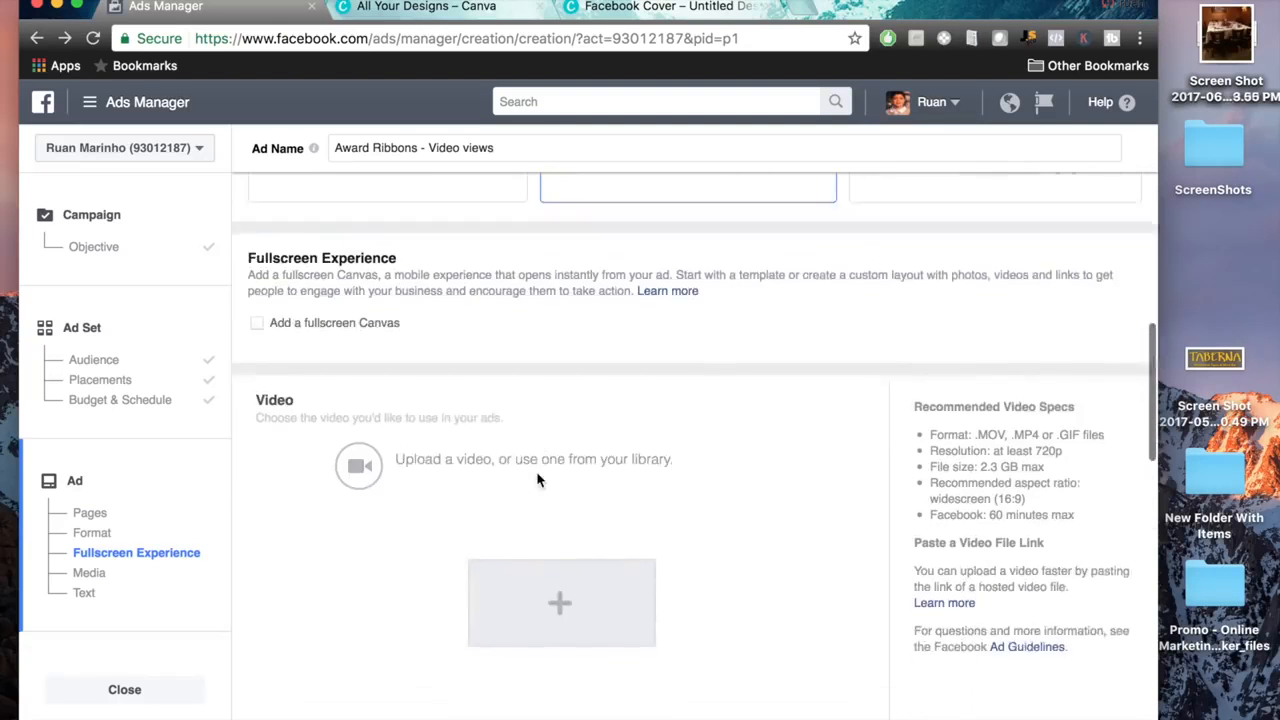
{"action": "left_click", "coordinate": [539, 481]}
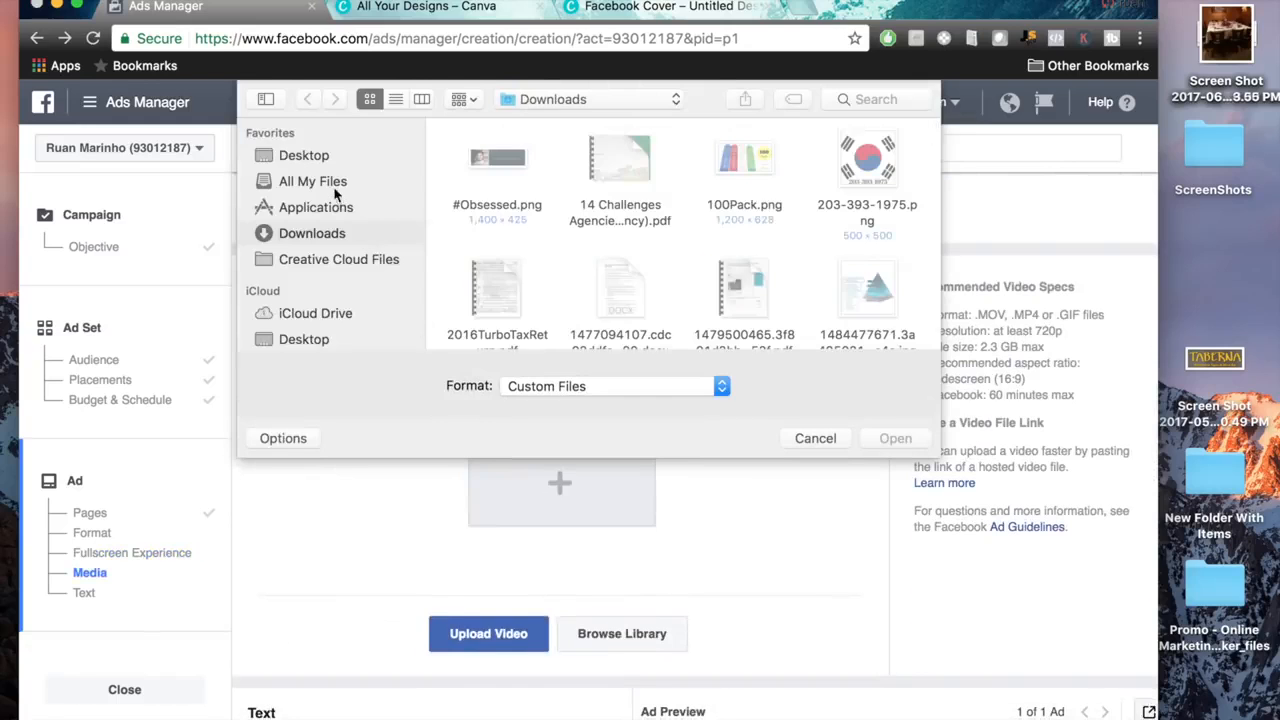
{"action": "left_click", "coordinate": [333, 187]}
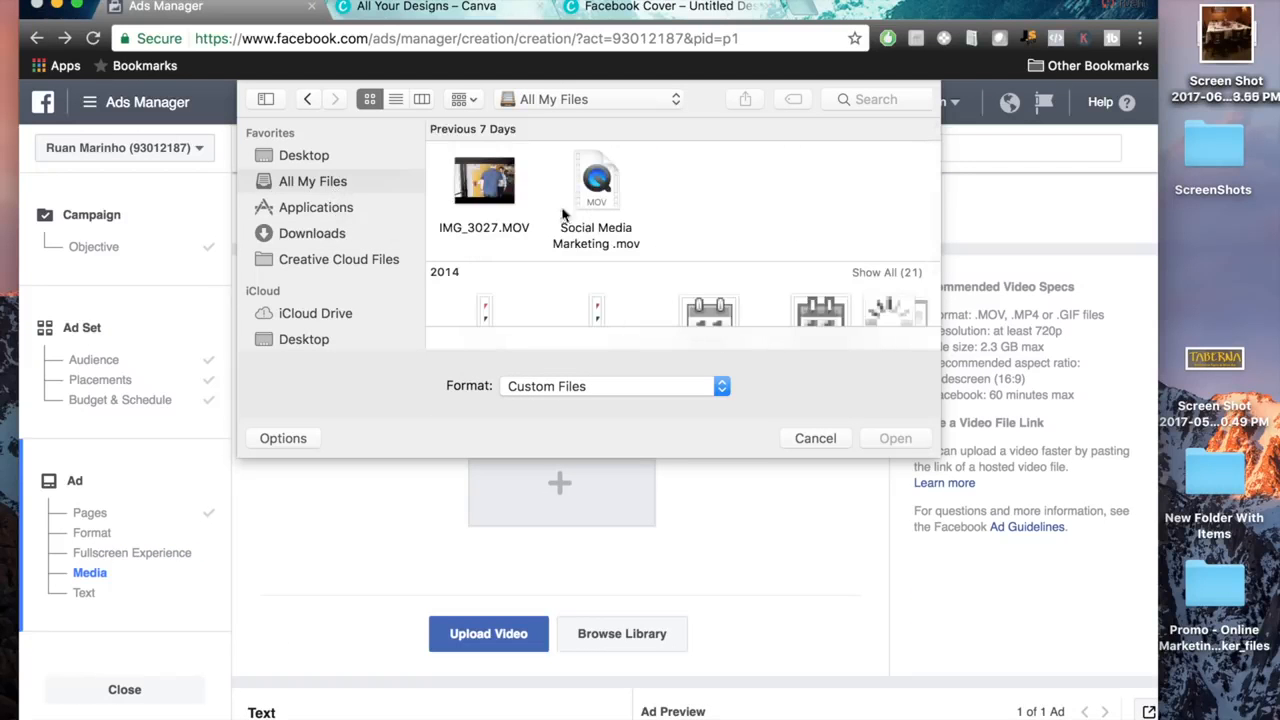
{"action": "left_click", "coordinate": [508, 204]}
{"action": "left_click", "coordinate": [894, 438]}
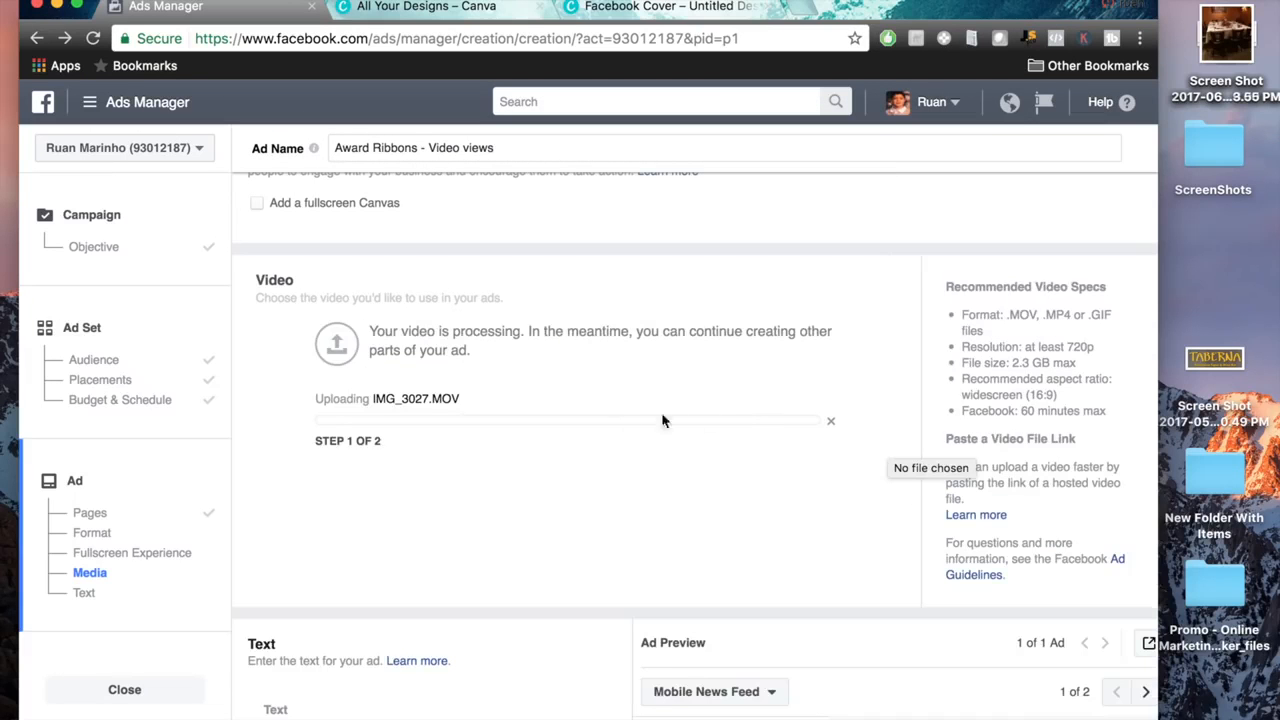
Choose the video thumbnail of the chef with the flaming pan as the ad's preview image.
{"action": "scroll", "coordinate": [871, 475], "scroll_direction": "down", "scroll_amount": 1}
{"action": "scroll", "coordinate": [871, 478], "scroll_direction": "down", "scroll_amount": 5}
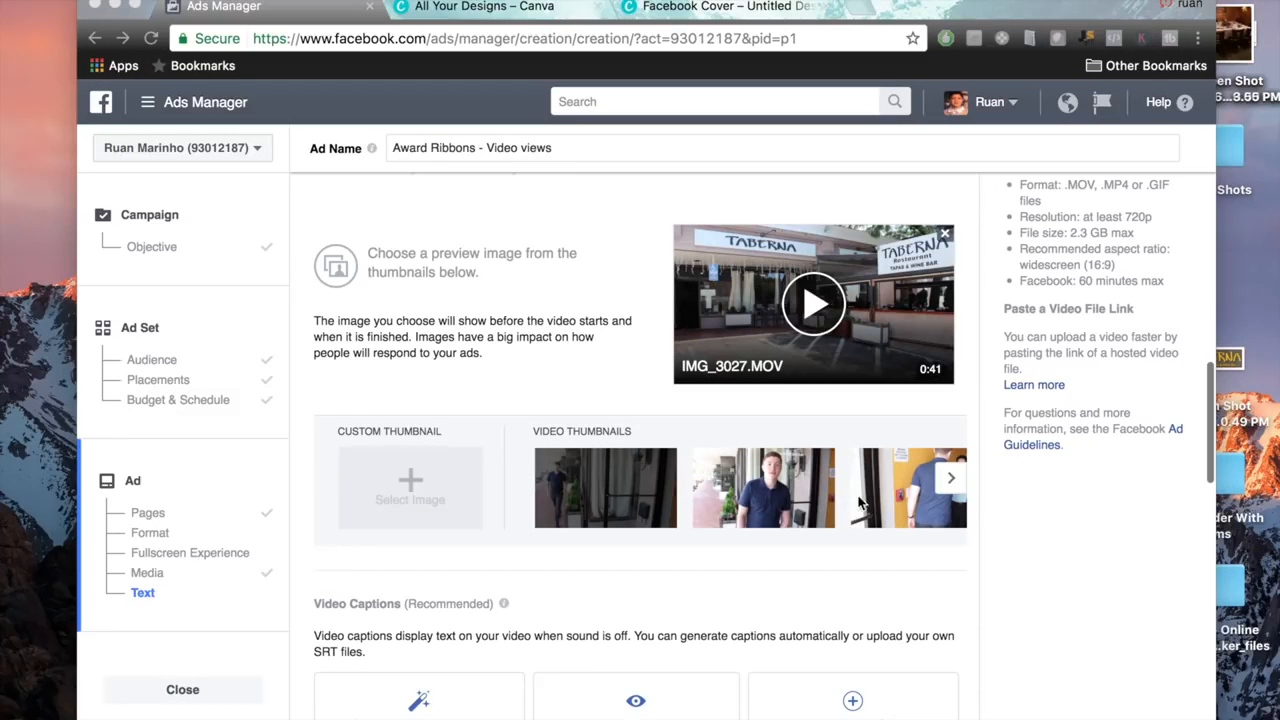
{"action": "double_click", "coordinate": [551, 434]}
{"action": "triple_click", "coordinate": [566, 434]}
{"action": "left_click", "coordinate": [580, 434]}
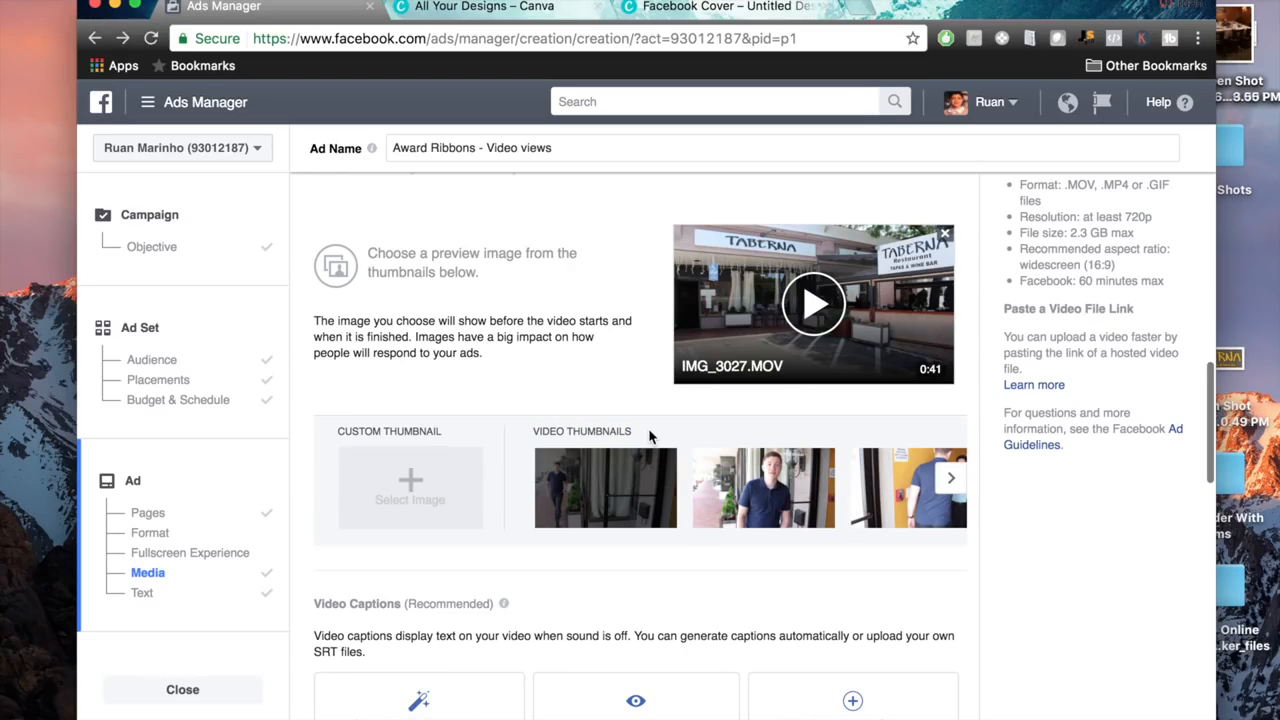
{"action": "left_click", "coordinate": [951, 488]}
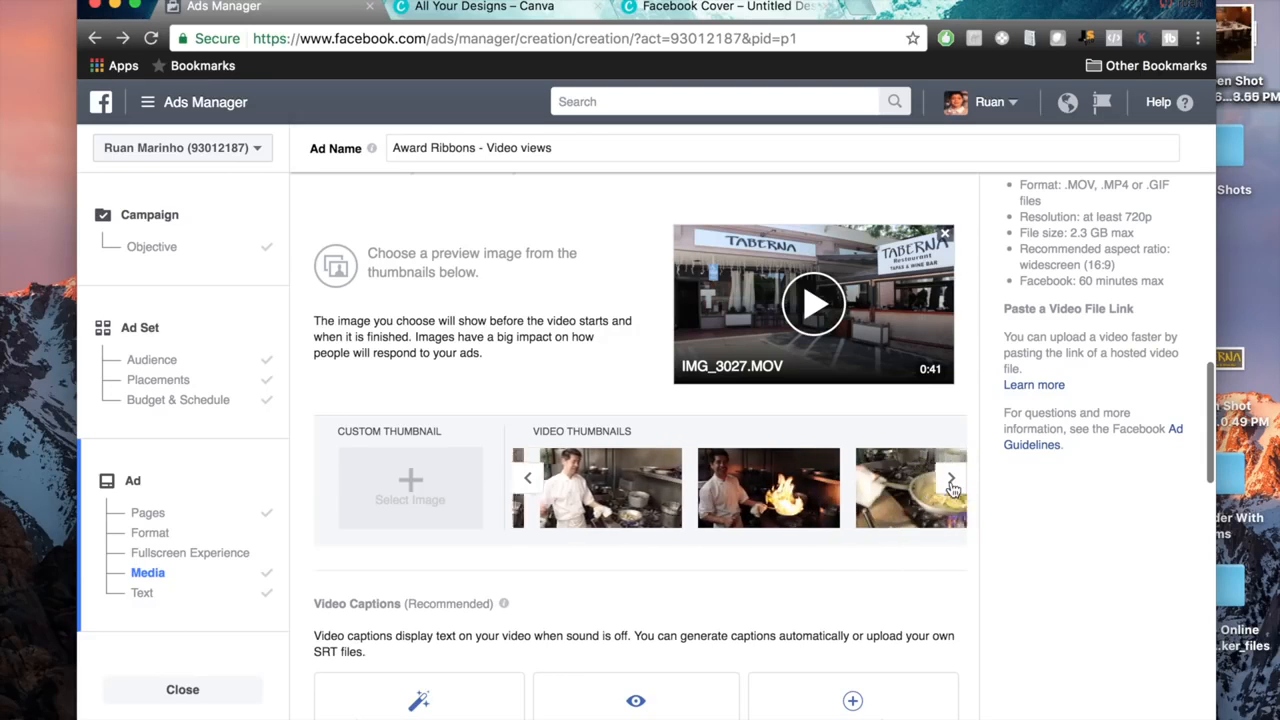
{"action": "left_click", "coordinate": [724, 506]}
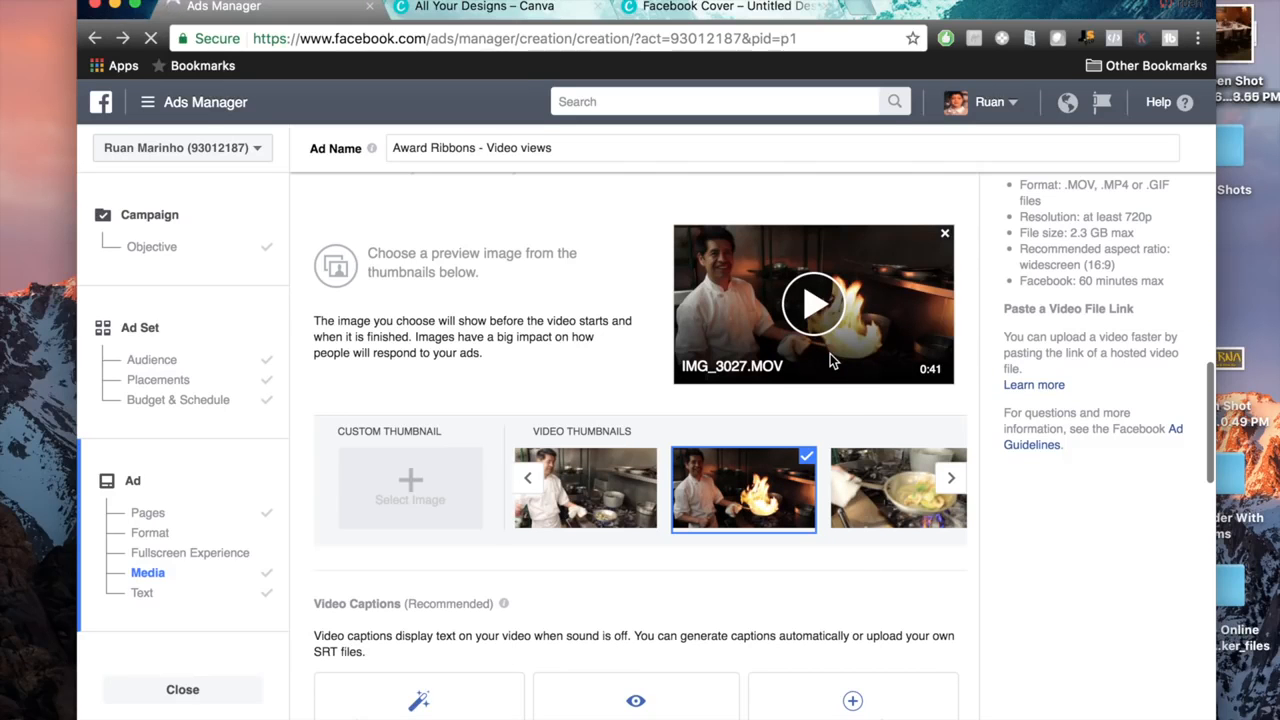
{"action": "scroll", "coordinate": [999, 328], "scroll_direction": "down", "scroll_amount": 5}
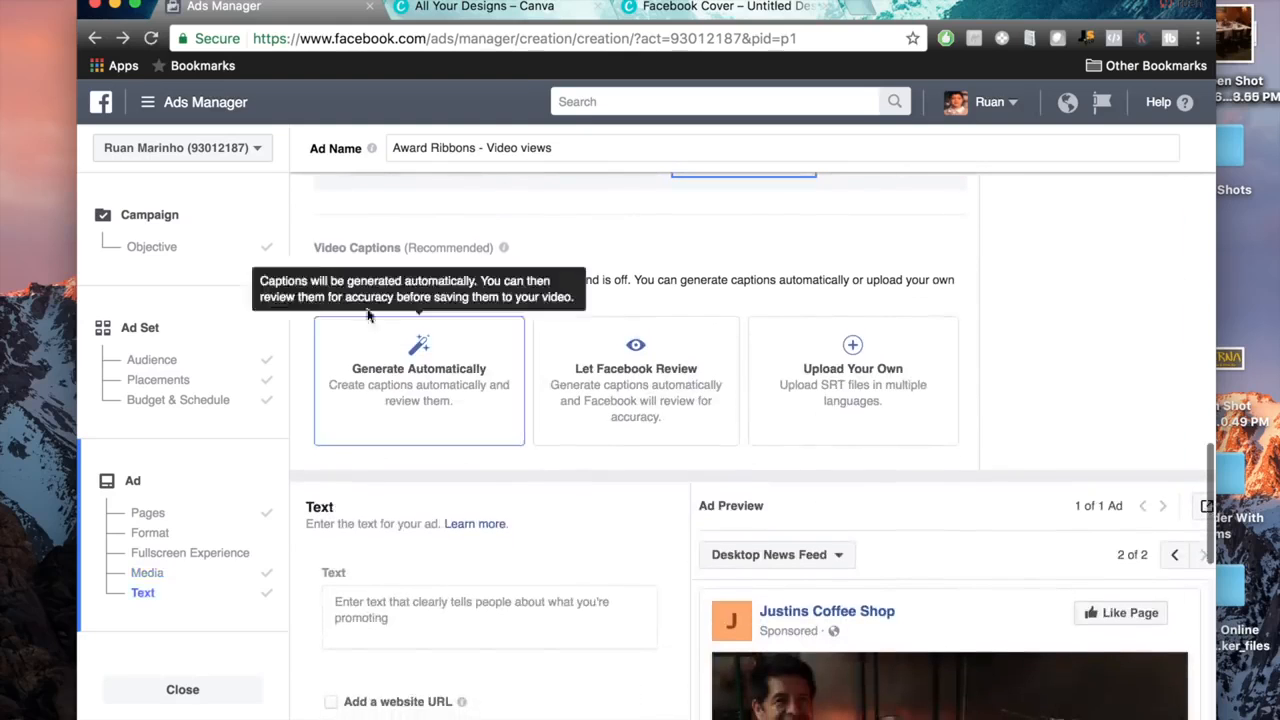
{"action": "left_click_drag", "start_coordinate": [300, 246], "coordinate": [410, 298]}
{"action": "left_click", "coordinate": [410, 298]}
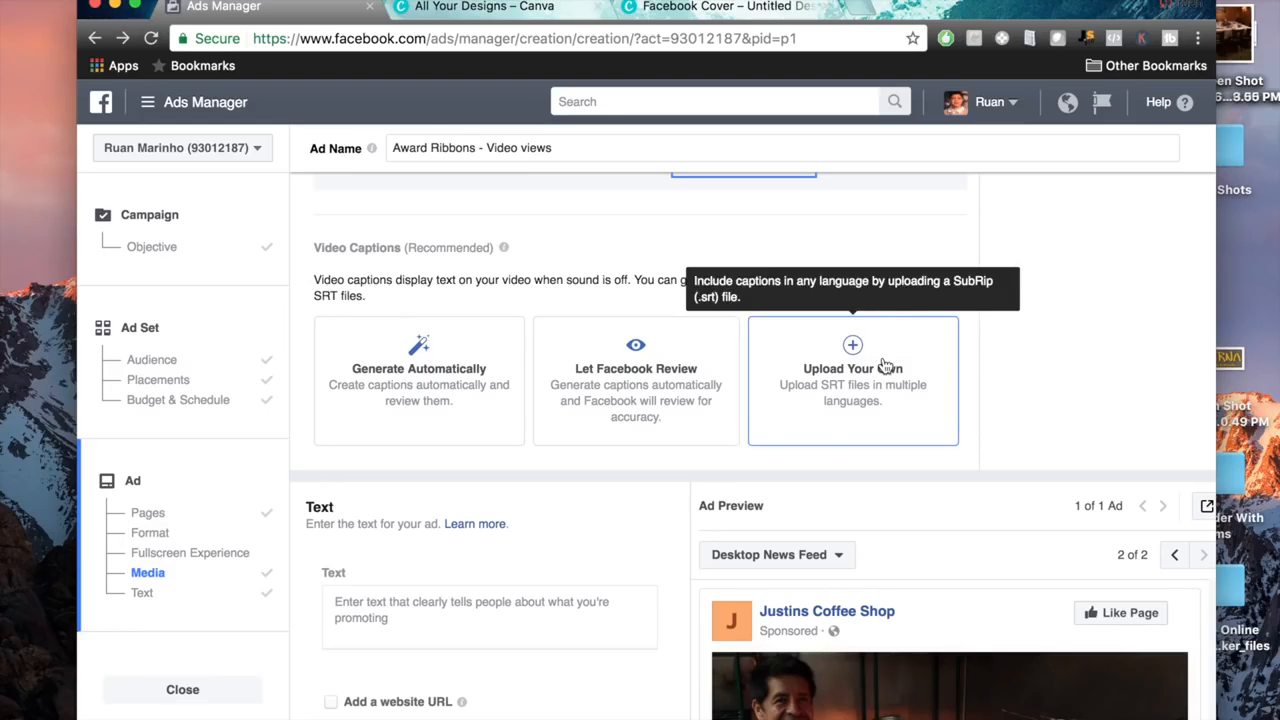
Start the ad text with a sentence saying that the chef, mentioned by first name, is "cooking a mean shrimp dish.".
{"action": "scroll", "coordinate": [731, 482], "scroll_direction": "down", "scroll_amount": 5}
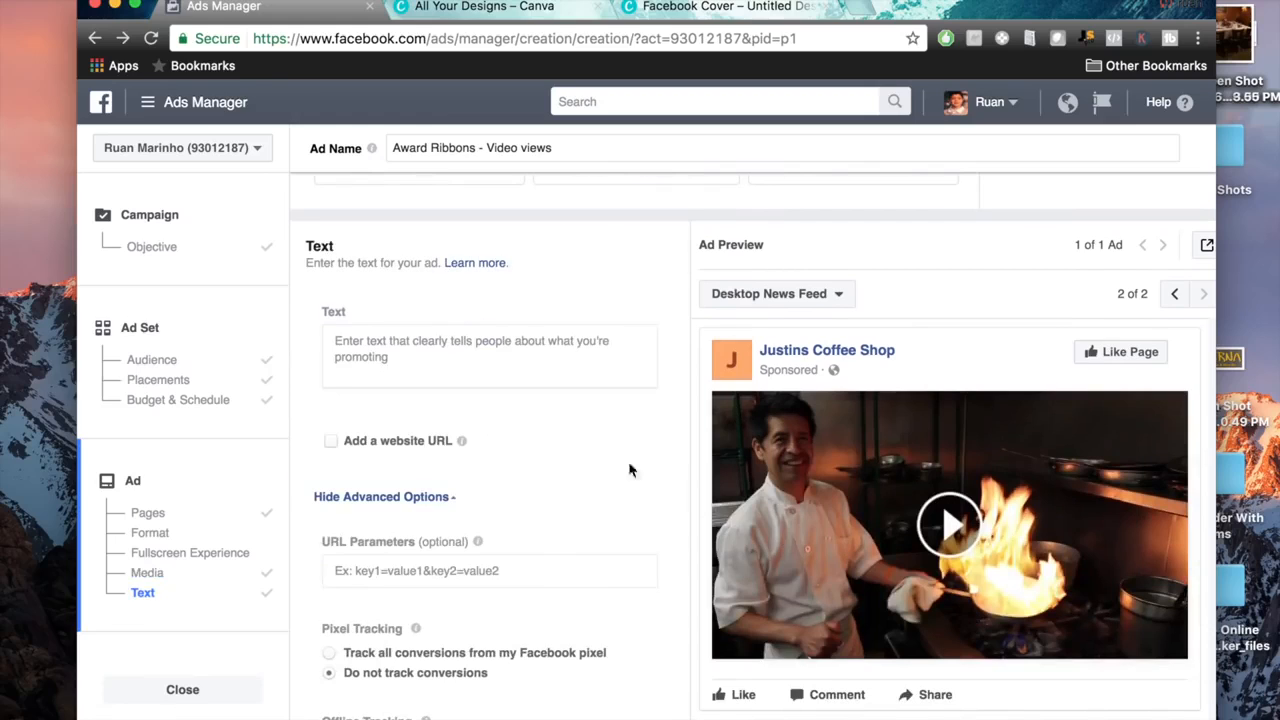
{"action": "left_click", "coordinate": [474, 353]}
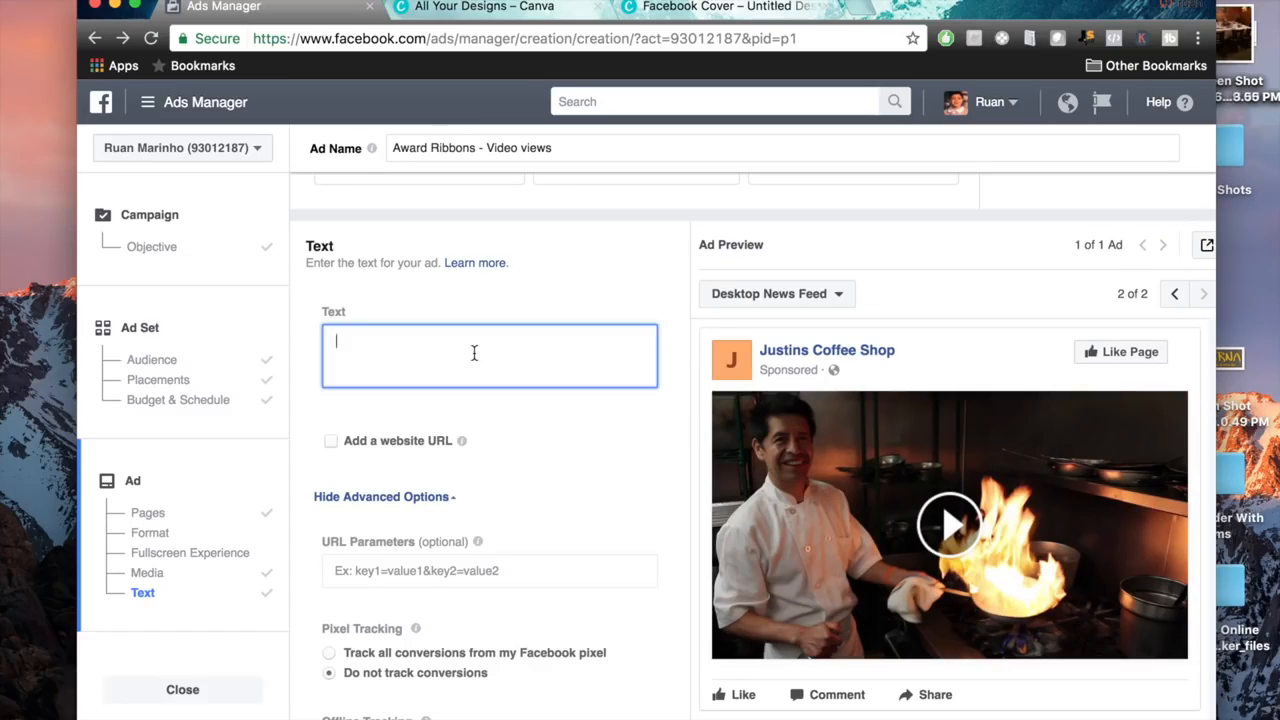
{"action": "type", "text": "Chef Daniel cooking a mean shrimp dish. "}
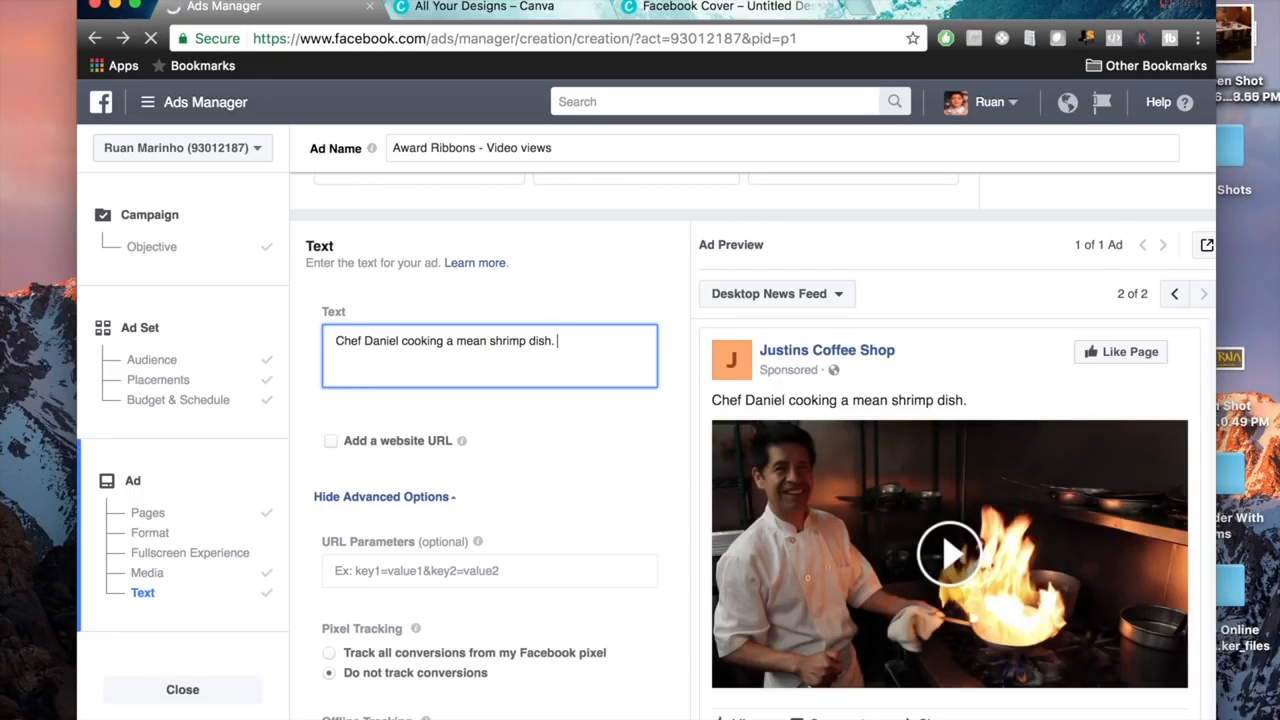
{"action": "type", "text": "Try us ou"}
{"action": "type", "text": "t on 1229 Pos"}
{"action": "type", "text": "t Rd "}
{"action": "type", "text": "and "}
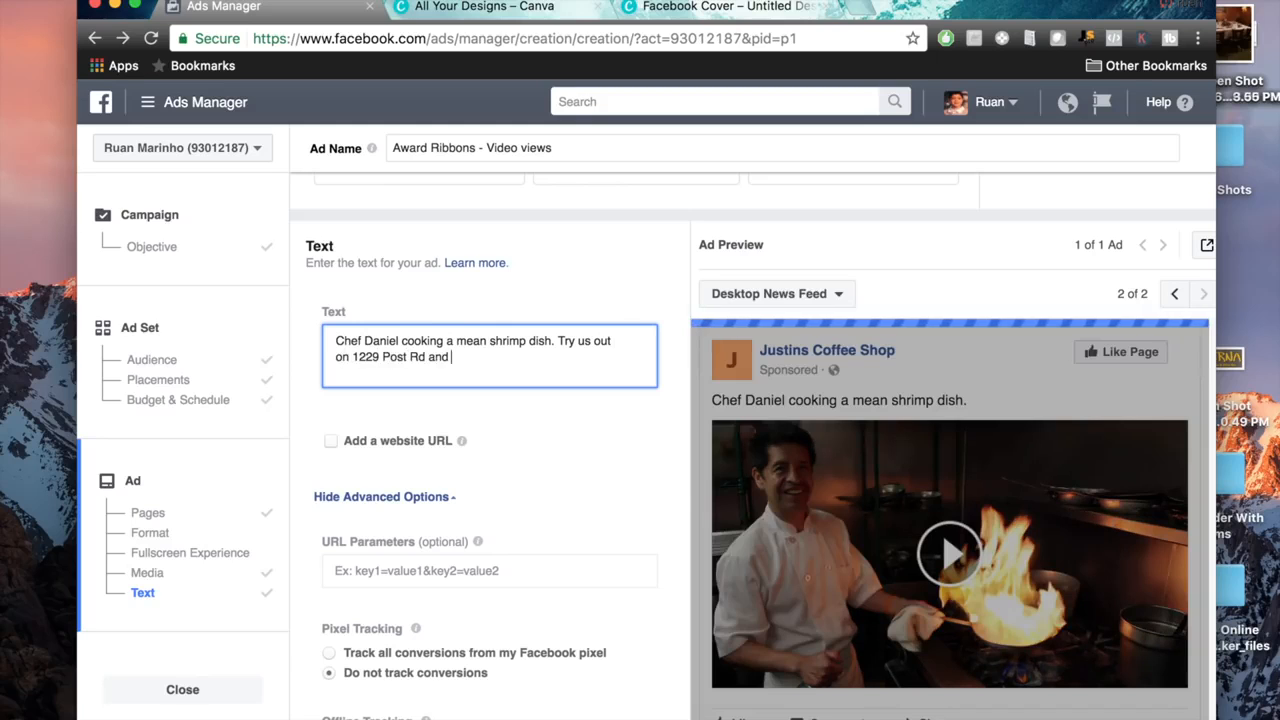
{"action": "type", "text": "recieve a"}
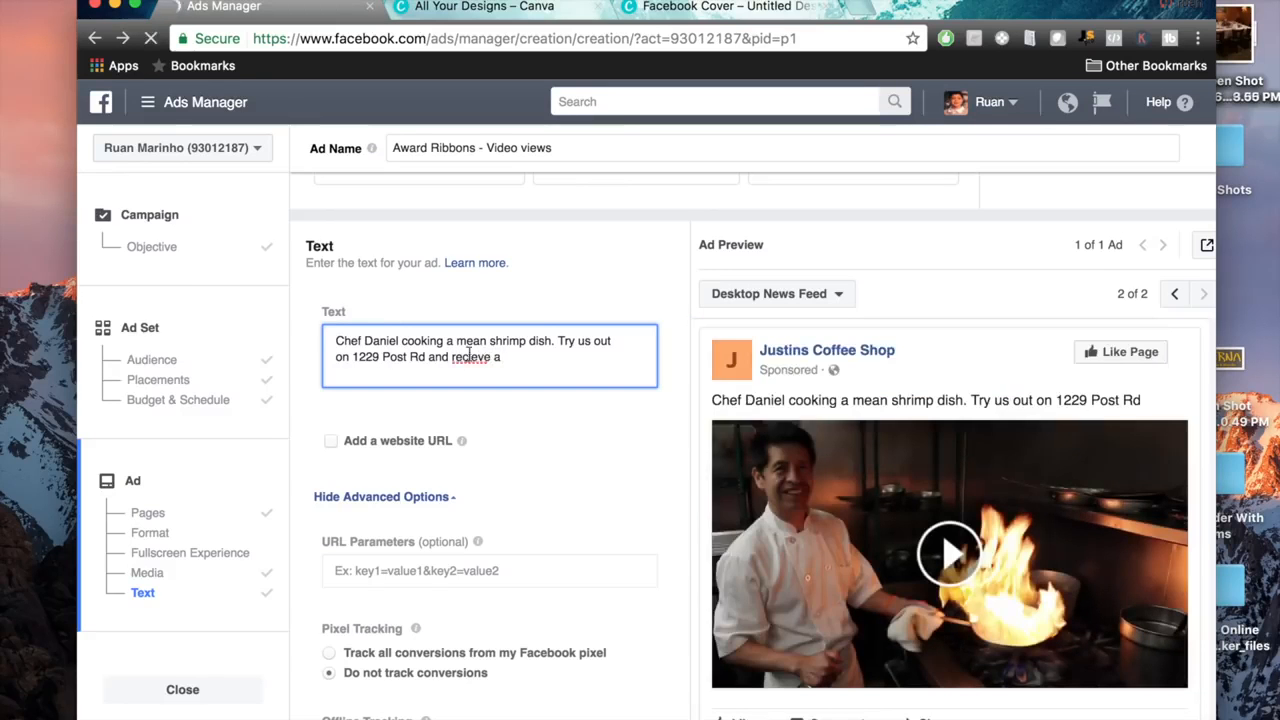
Add "Try us out on" with the shop's street address "and receive an appetizer FREE on us.", correcting the spelling of "receive".
{"action": "right_click", "coordinate": [470, 358]}
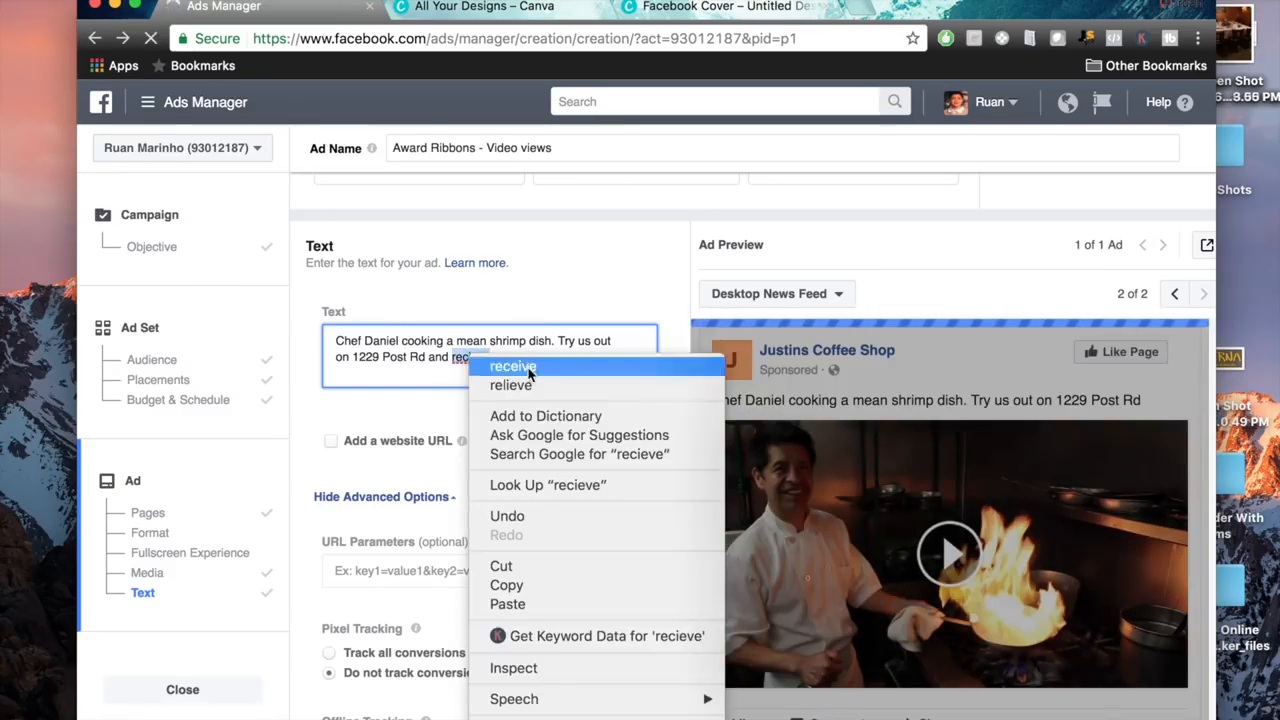
{"action": "left_click", "coordinate": [514, 365]}
{"action": "type", "text": "n appetiz"}
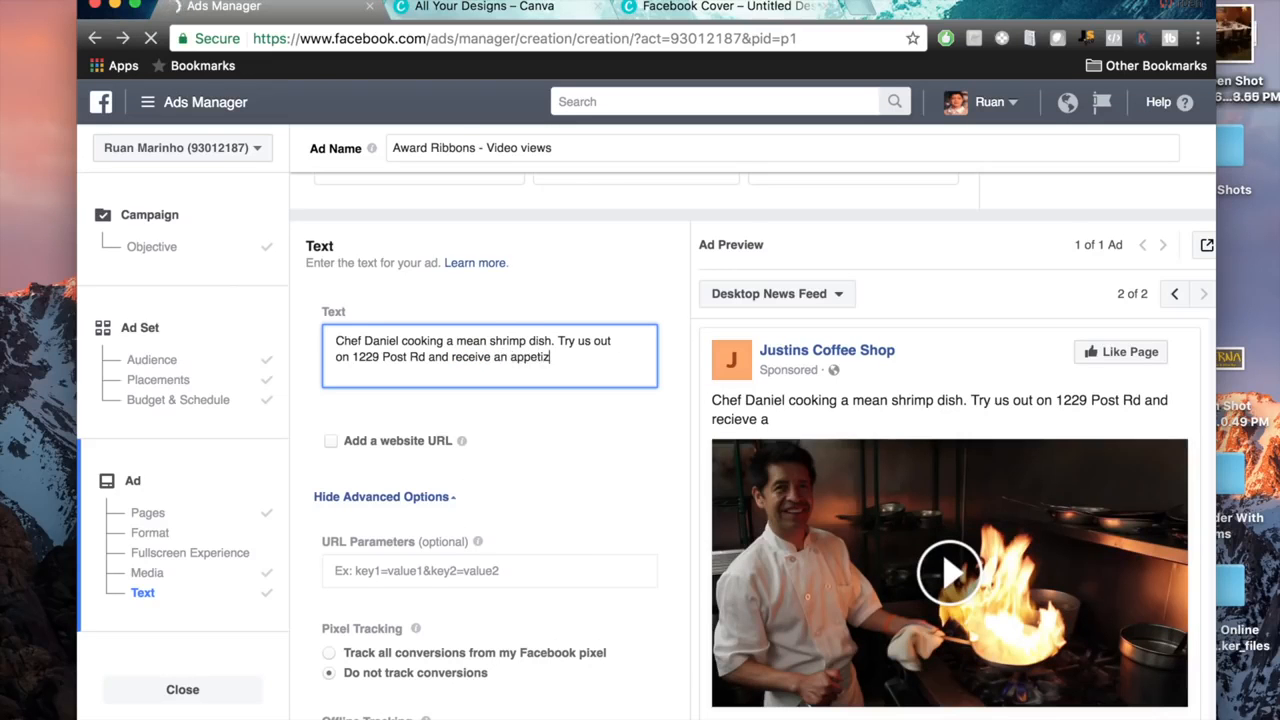
{"action": "type", "text": "er FREE on us"}
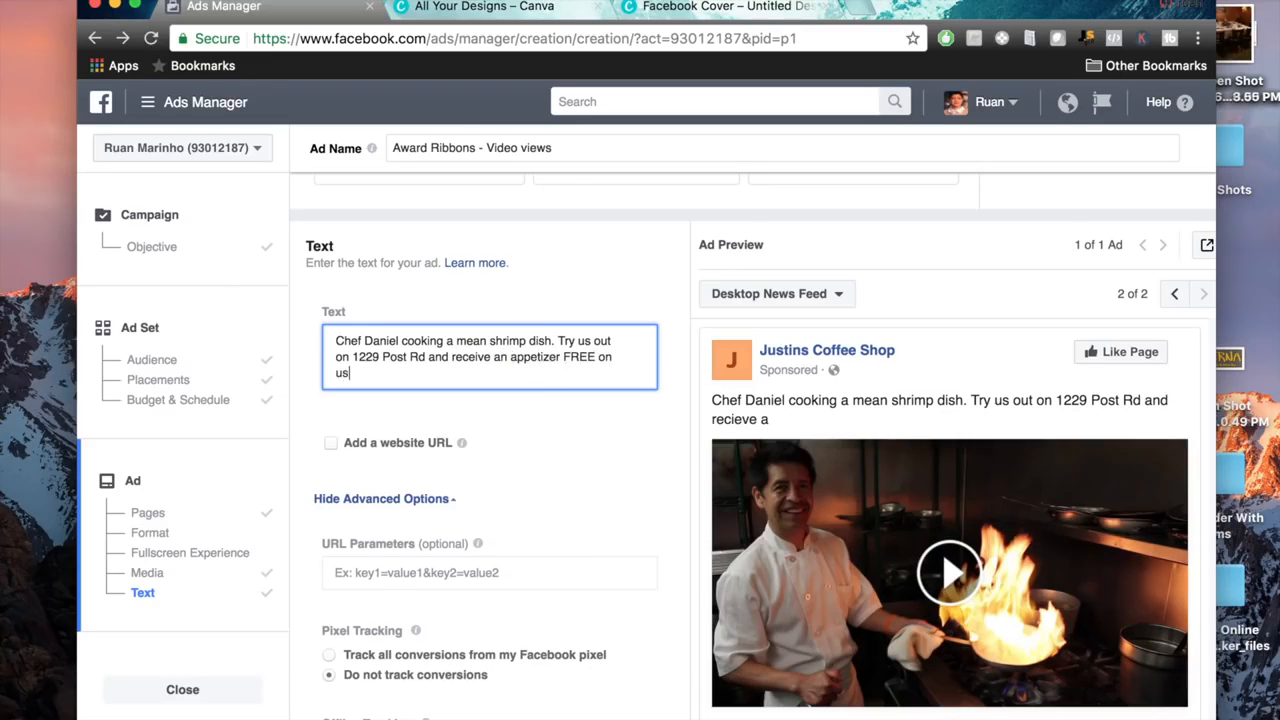
{"action": "type", "text": "."}
Add a separate paragraph to the ad text reading "Just mention you saw this video.".
{"action": "key", "text": "Return"}
{"action": "key", "text": "Return"}
{"action": "type", "text": "Just say"}
{"action": "key", "text": "BackSpace"}
{"action": "key", "text": "BackSpace"}
{"action": "key", "text": "BackSpace"}
{"action": "type", "text": "mention "}
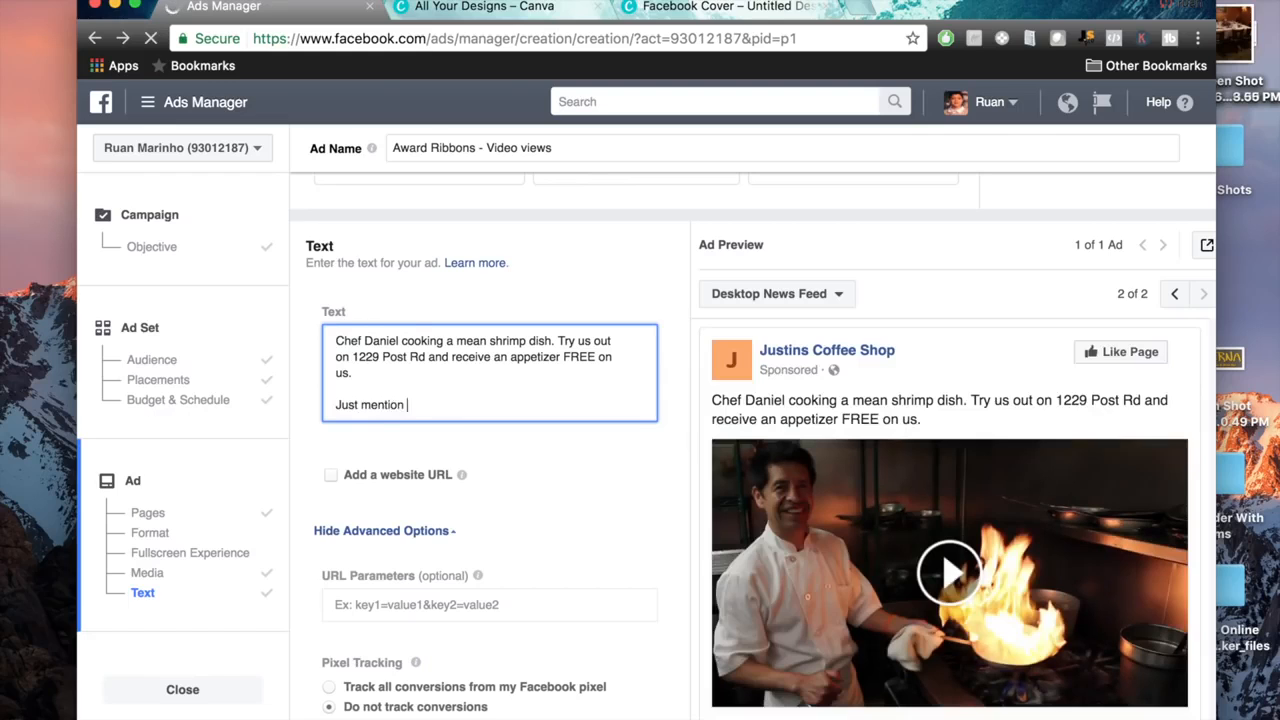
{"action": "type", "text": "you saw this video"}
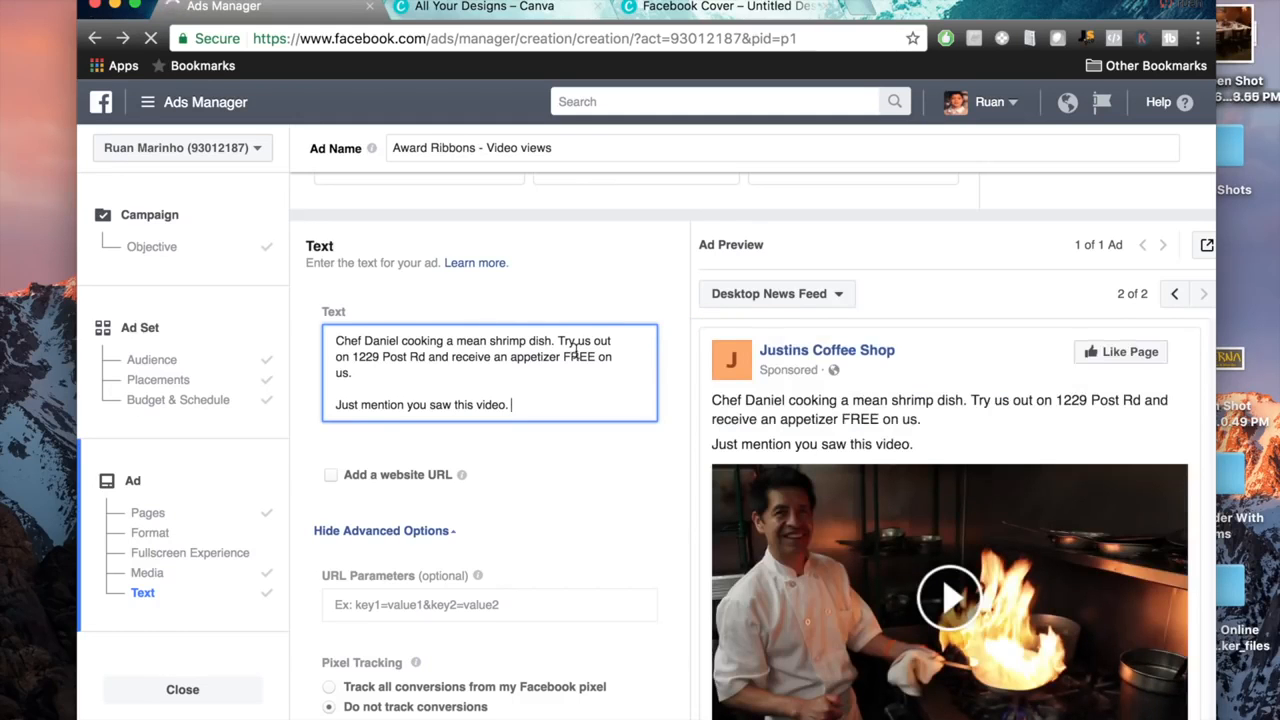
{"action": "scroll", "coordinate": [850, 432], "scroll_direction": "down", "scroll_amount": 2}
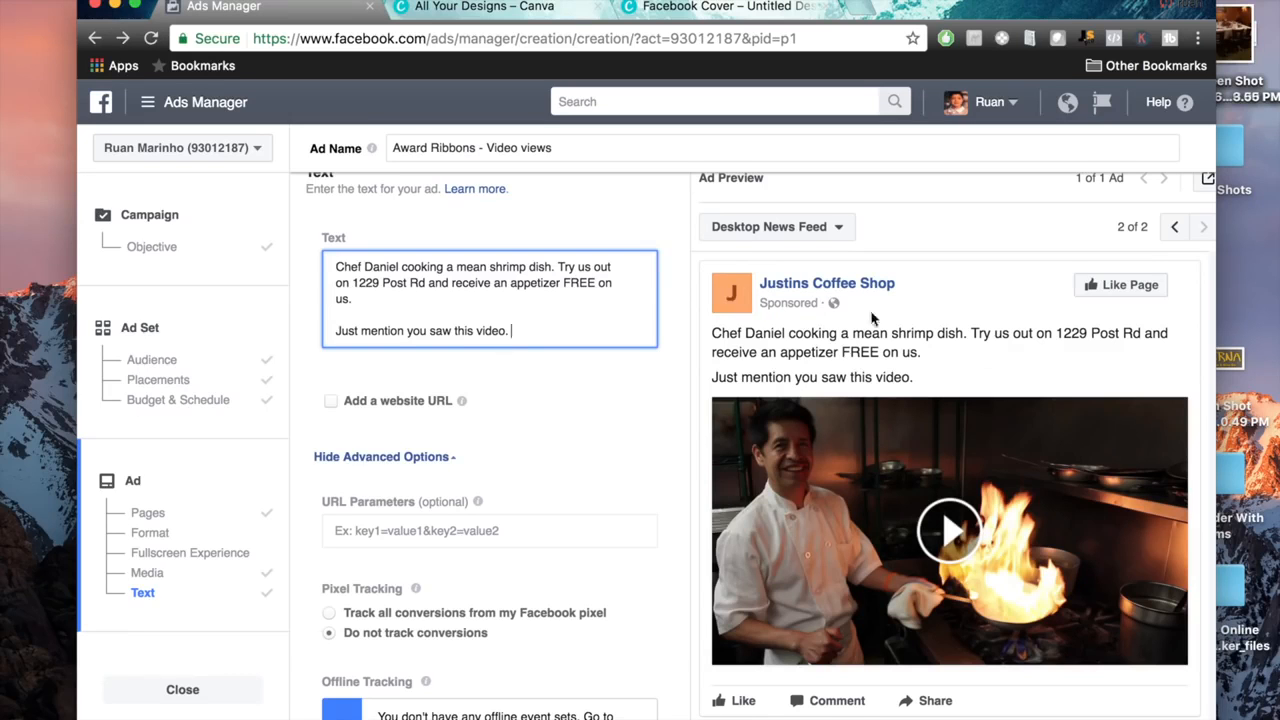
{"action": "scroll", "coordinate": [1000, 270], "scroll_direction": "down", "scroll_amount": 1}
{"action": "left_click", "coordinate": [1110, 246]}
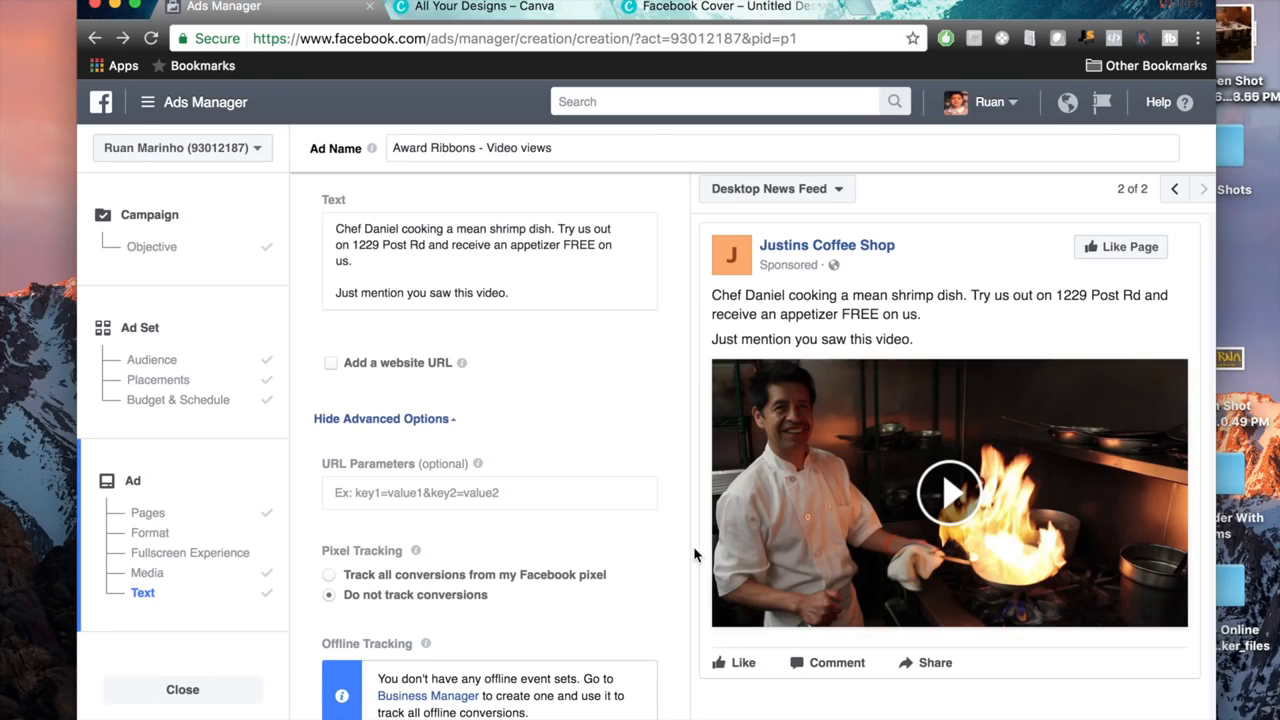
{"action": "scroll", "coordinate": [695, 555], "scroll_direction": "up", "scroll_amount": 3}
{"action": "scroll", "coordinate": [695, 555], "scroll_direction": "down", "scroll_amount": 4}
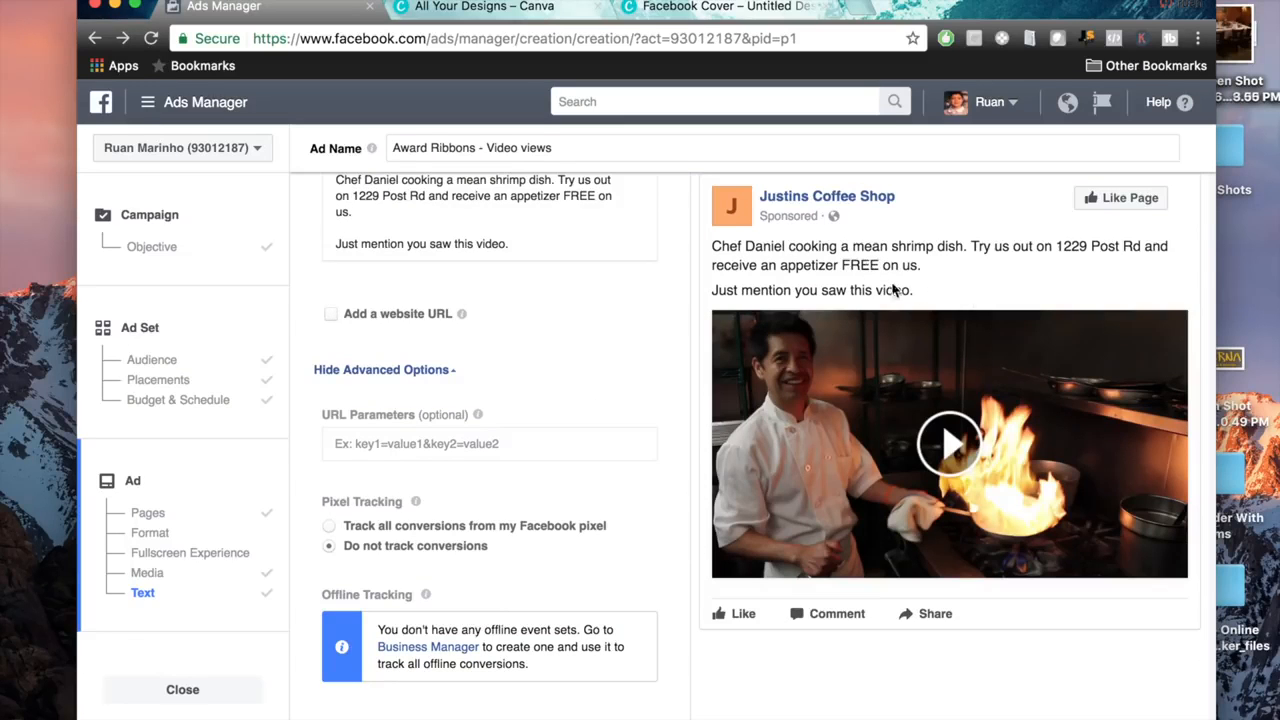
Open the Taberna restaurant's website in a new browser tab and copy its web address.
{"action": "key", "text": "super+t"}
{"action": "type", "text": "tabernarestaurant-ct.com"}
{"action": "key", "text": "Return"}
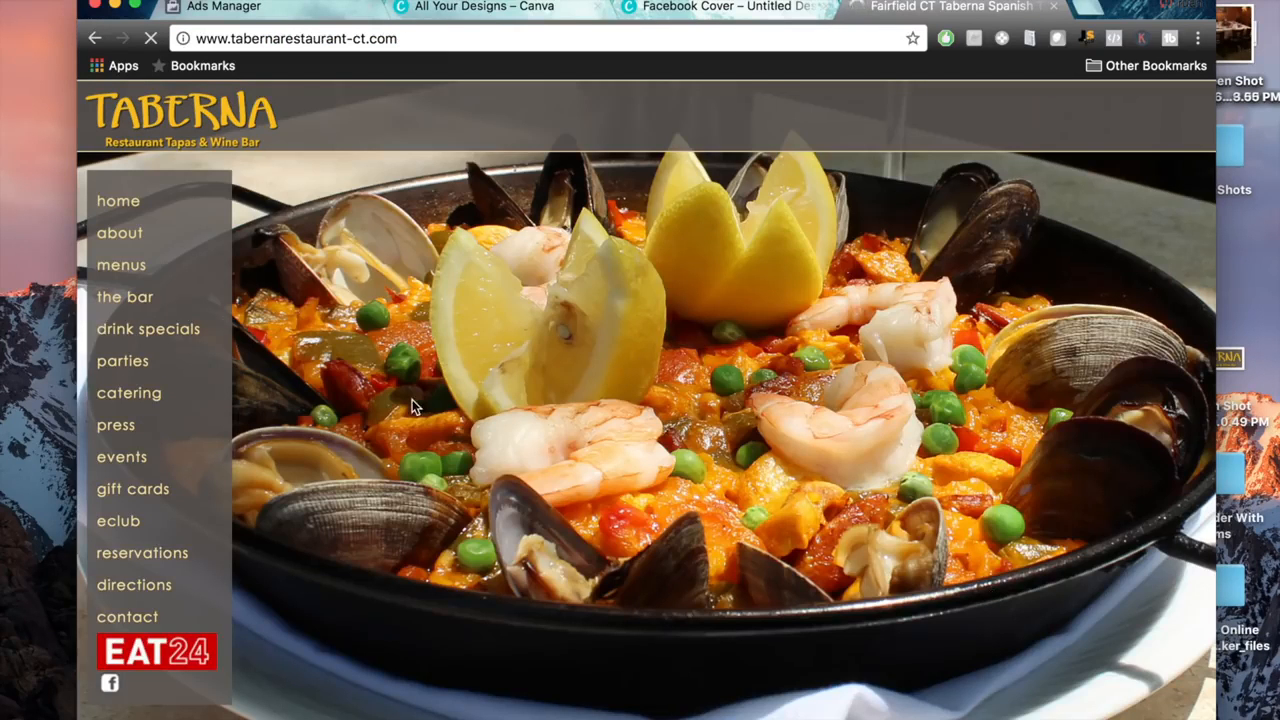
{"action": "left_click", "coordinate": [399, 40]}
{"action": "right_click", "coordinate": [376, 42]}
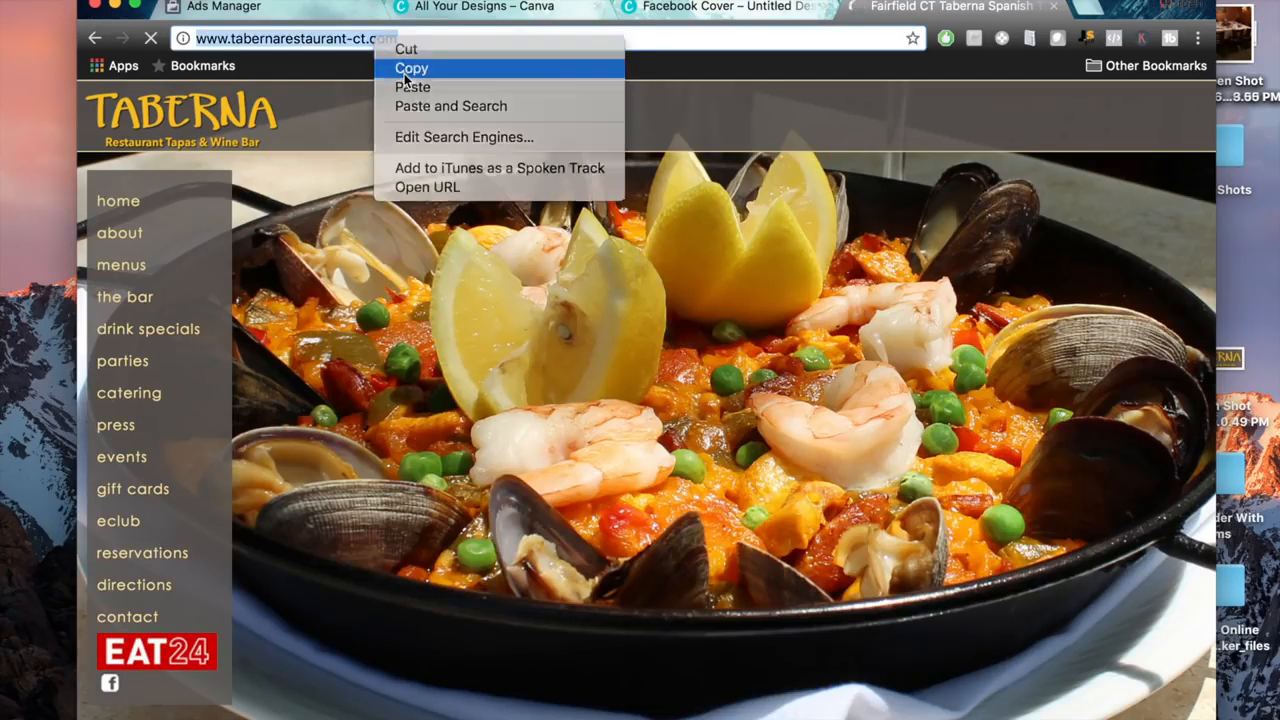
{"action": "left_click", "coordinate": [405, 70]}
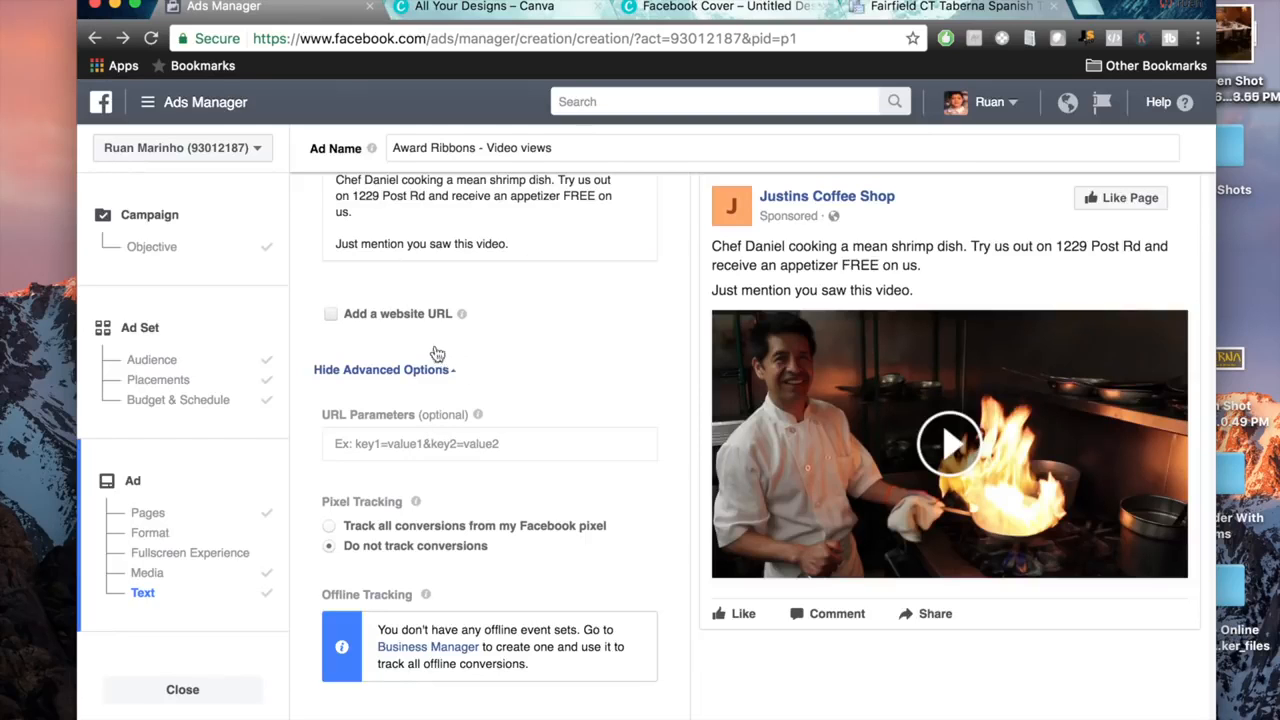
{"action": "left_click", "coordinate": [436, 350]}
{"action": "left_click", "coordinate": [406, 405]}
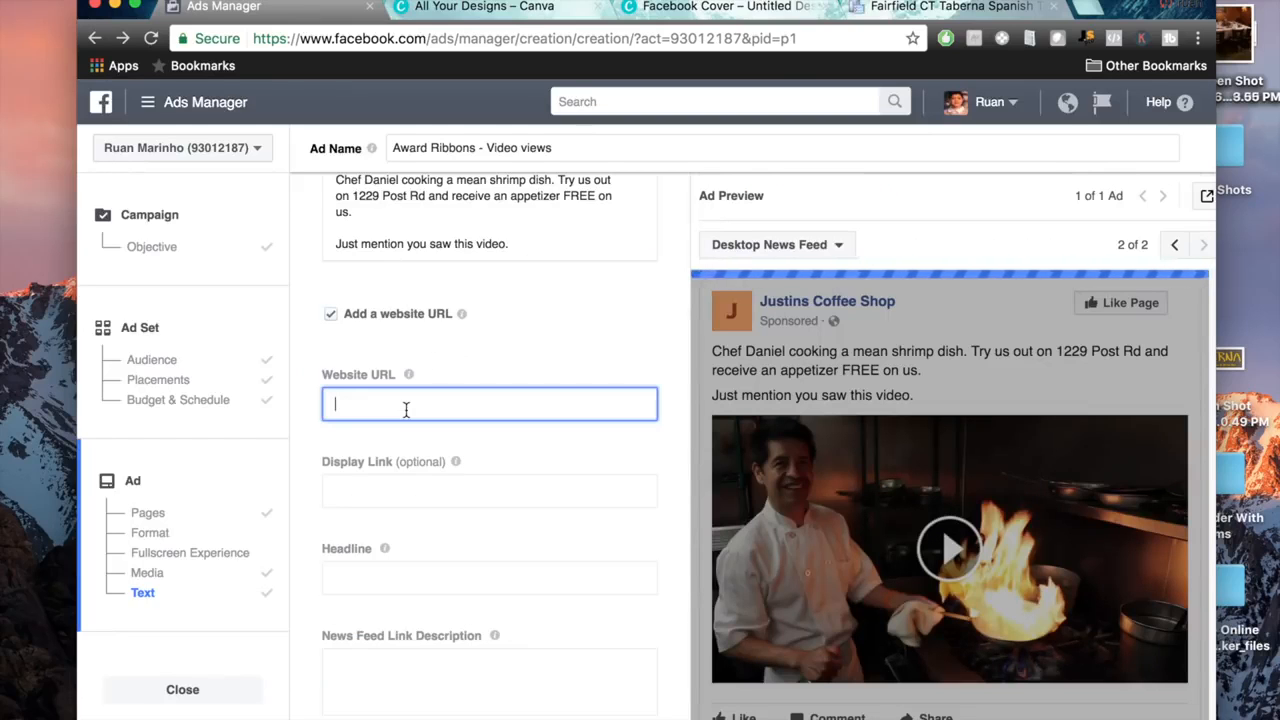
{"action": "key", "text": "super+v"}
{"action": "left_click", "coordinate": [685, 362]}
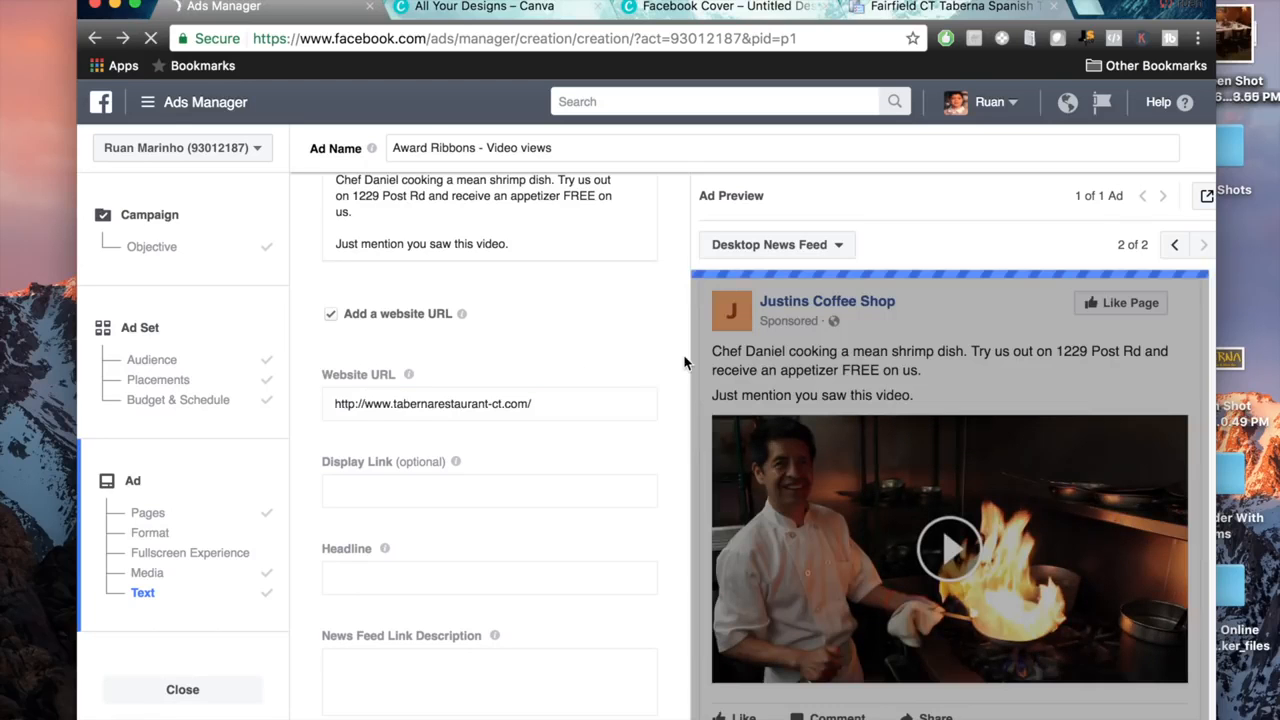
{"action": "scroll", "coordinate": [700, 360], "scroll_direction": "down", "scroll_amount": 2}
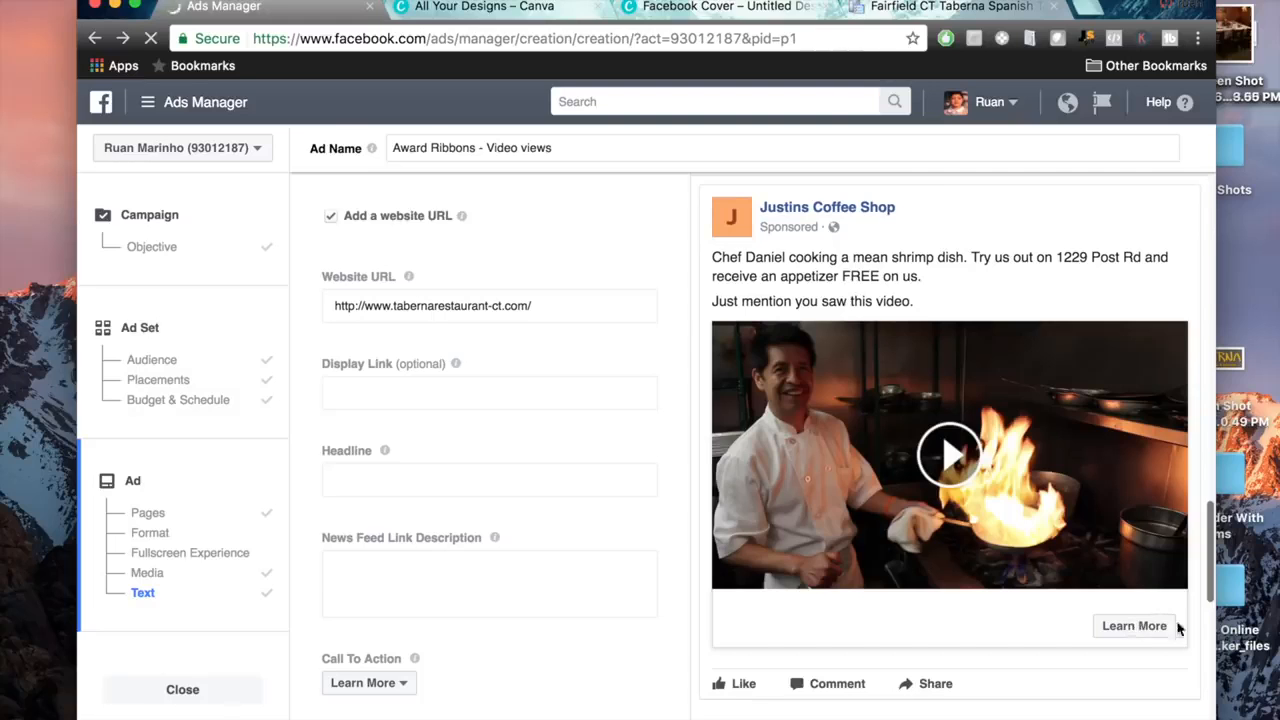
{"action": "left_click", "coordinate": [862, 8]}
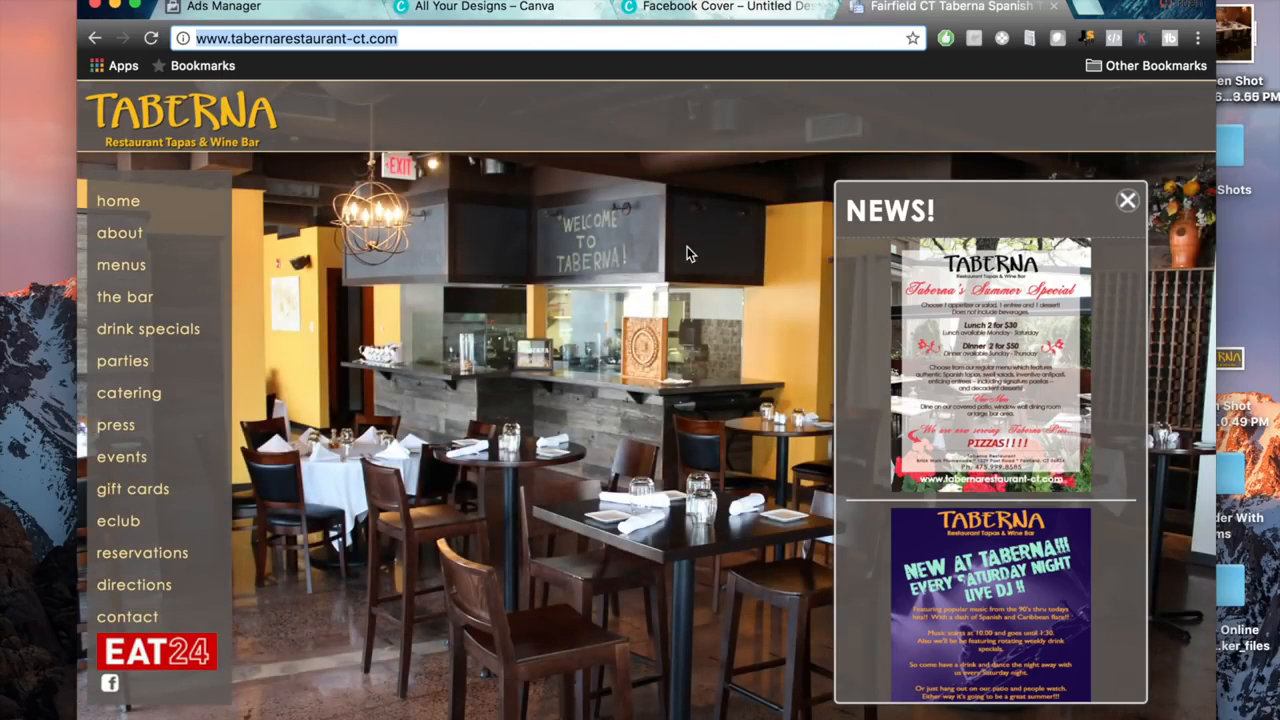
{"action": "left_click", "coordinate": [296, 12]}
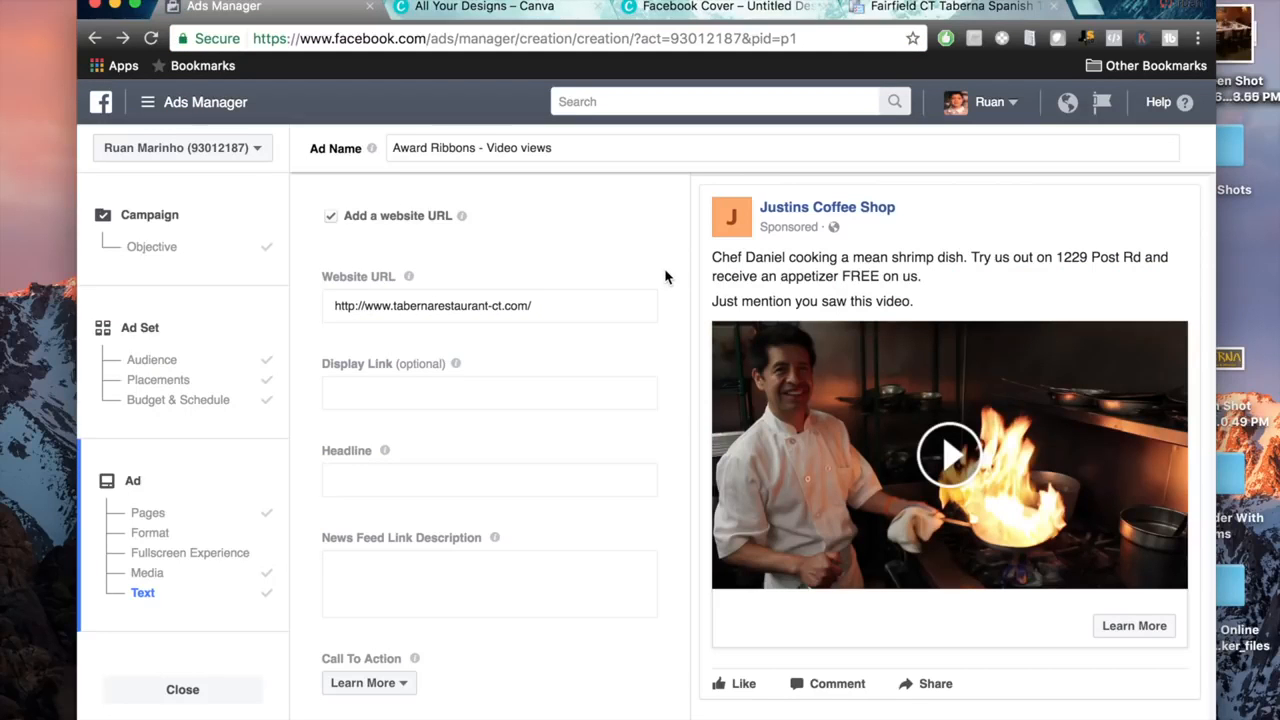
Set the ad's headline to "FREE: Appetizer on your first visit".
{"action": "left_click", "coordinate": [524, 482]}
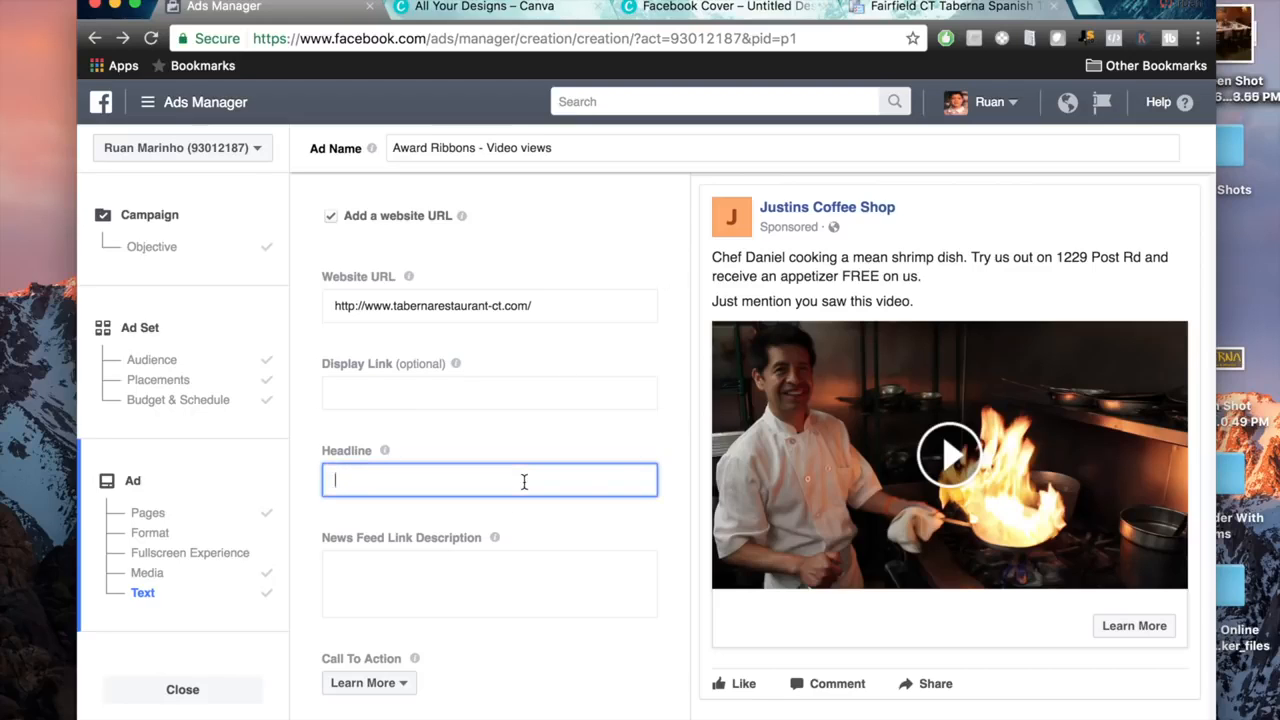
{"action": "type", "text": "FREE: Appetizer on your first visit"}
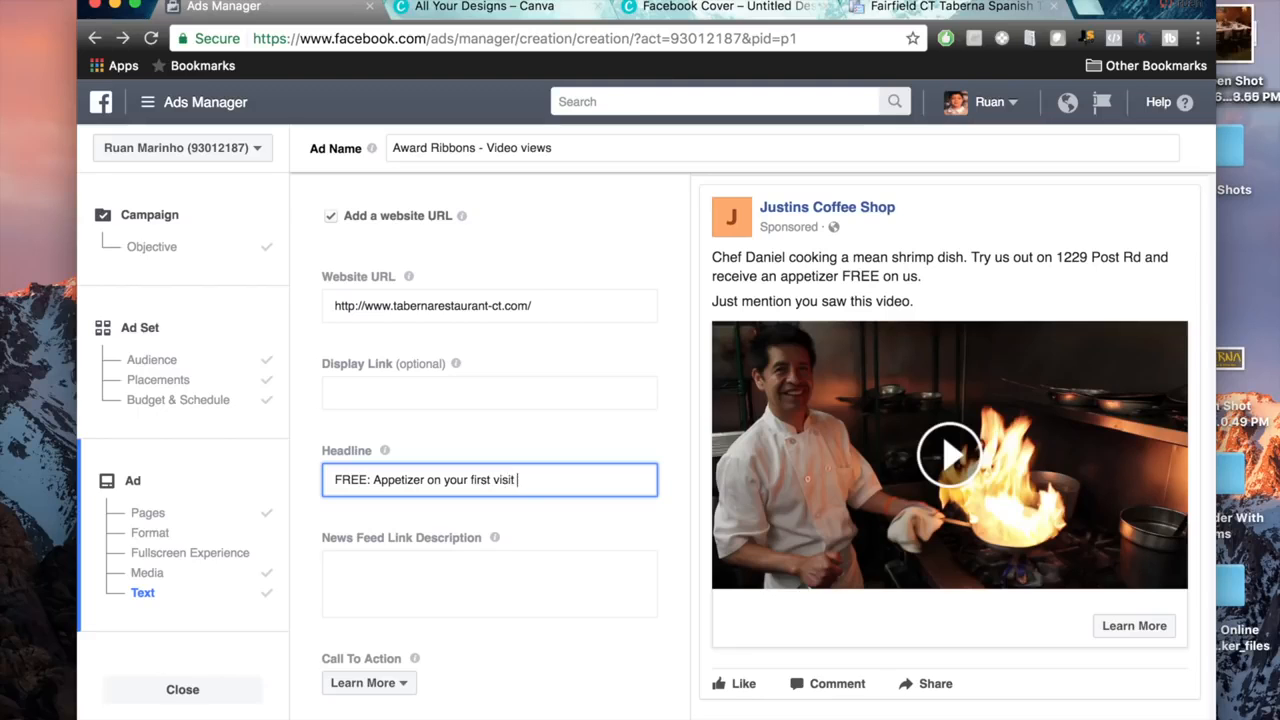
Enter the News Feed link description "Taberna in Fairfield is giving away a free appetizer with your first visit.".
{"action": "left_click", "coordinate": [491, 596]}
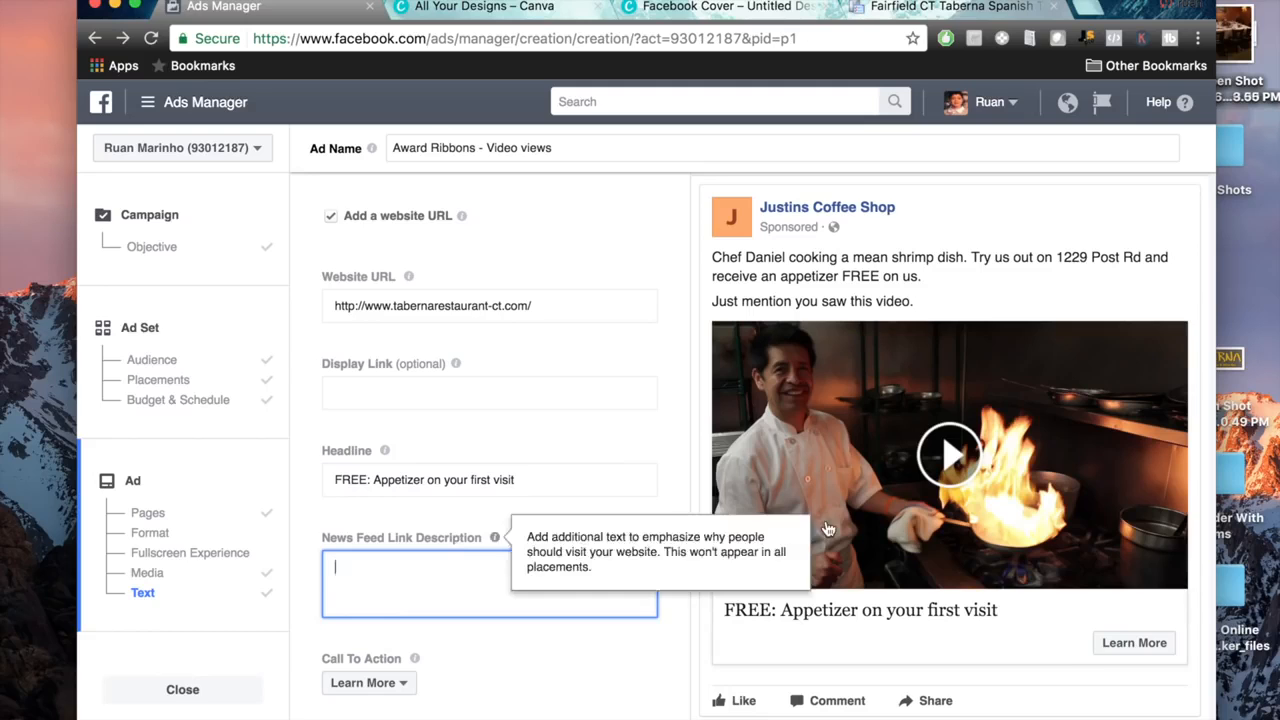
{"action": "scroll", "coordinate": [1022, 476], "scroll_direction": "down", "scroll_amount": 3}
{"action": "scroll", "coordinate": [1022, 476], "scroll_direction": "down", "scroll_amount": 2}
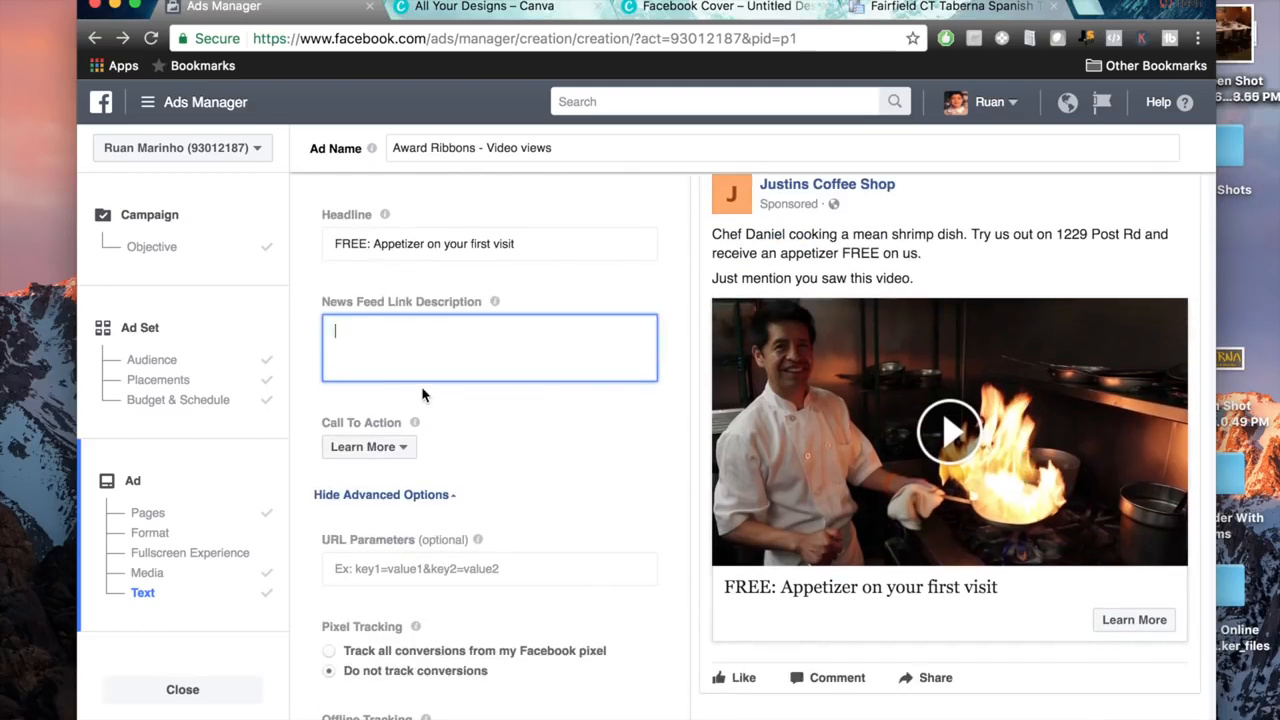
{"action": "type", "text": "Taber"}
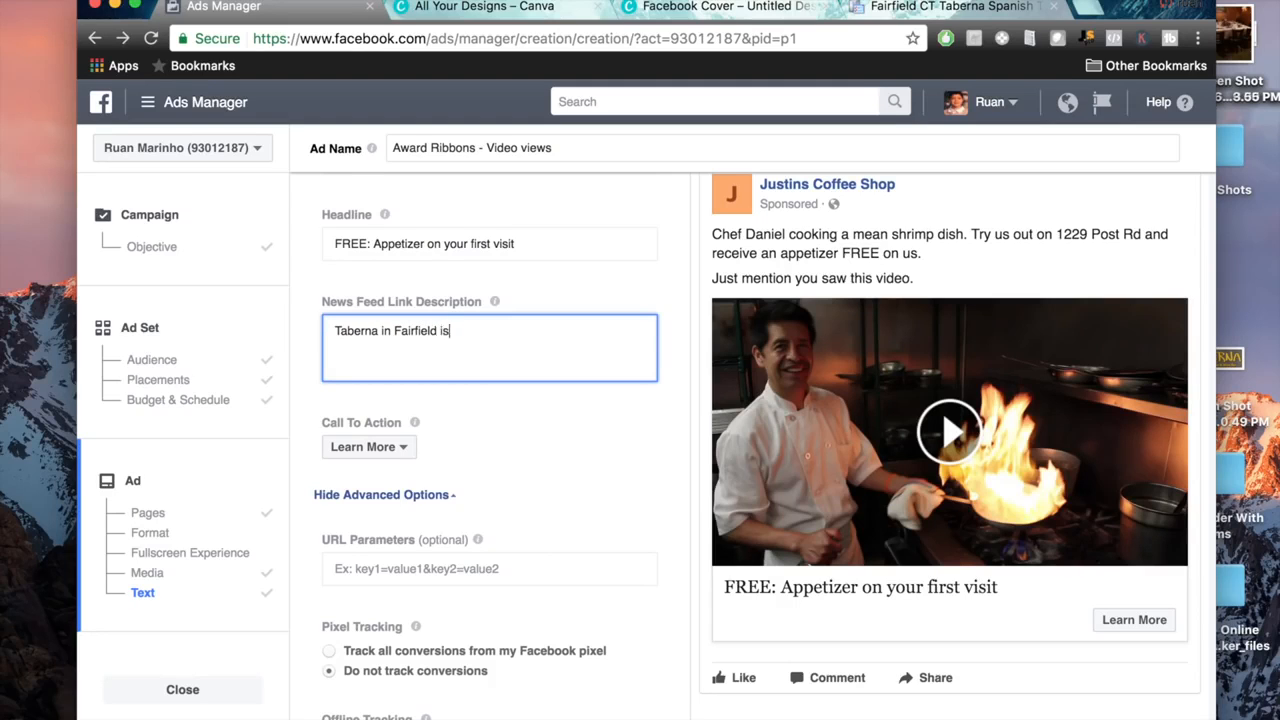
{"action": "type", "text": "na in Fairfield is givign aw"}
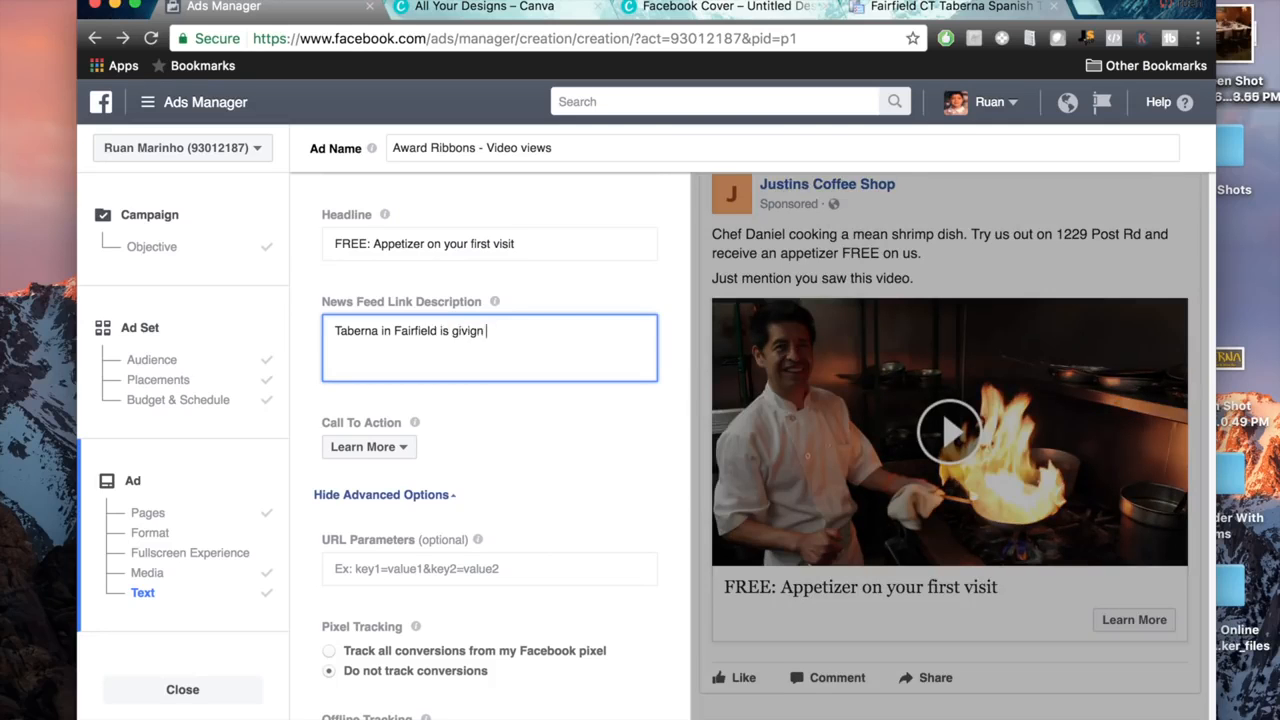
{"action": "key", "text": "BackSpace"}
{"action": "key", "text": "BackSpace"}
{"action": "key", "text": "BackSpace"}
{"action": "key", "text": "BackSpace"}
{"action": "key", "text": "BackSpace"}
{"action": "type", "text": "ng away a "}
{"action": "type", "text": "free appe"}
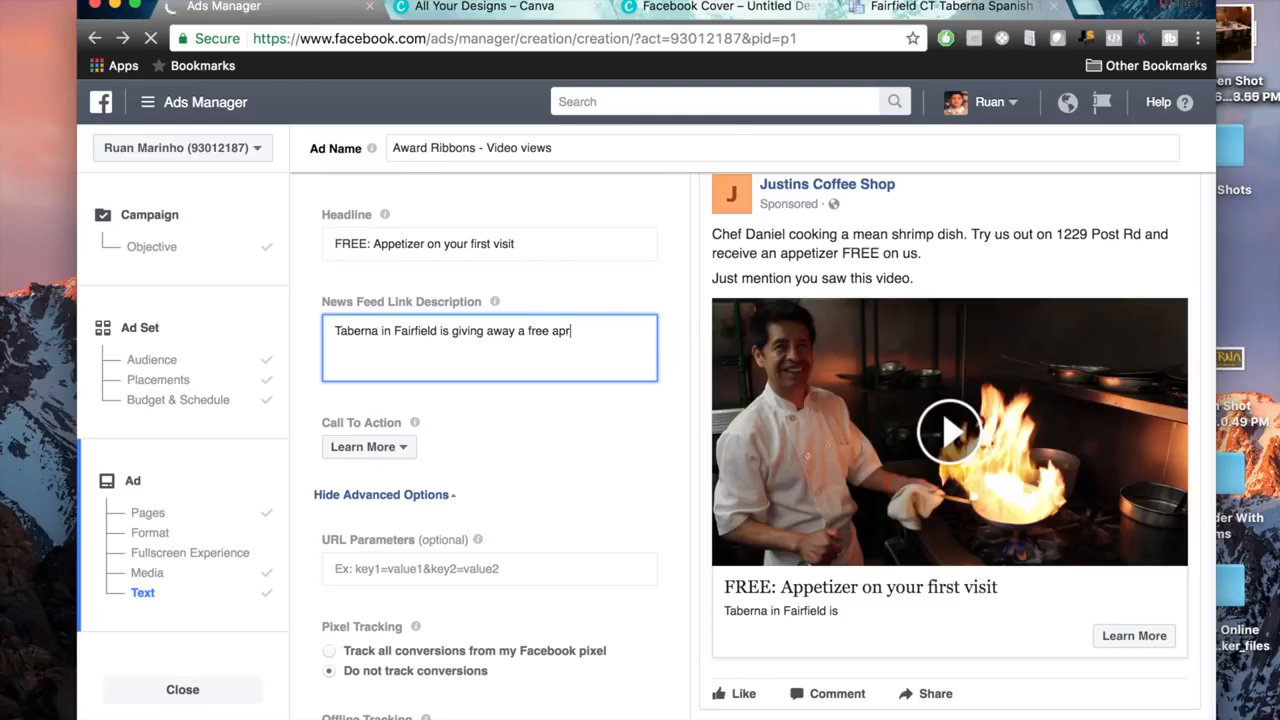
{"action": "type", "text": "tizer with your first visit."}
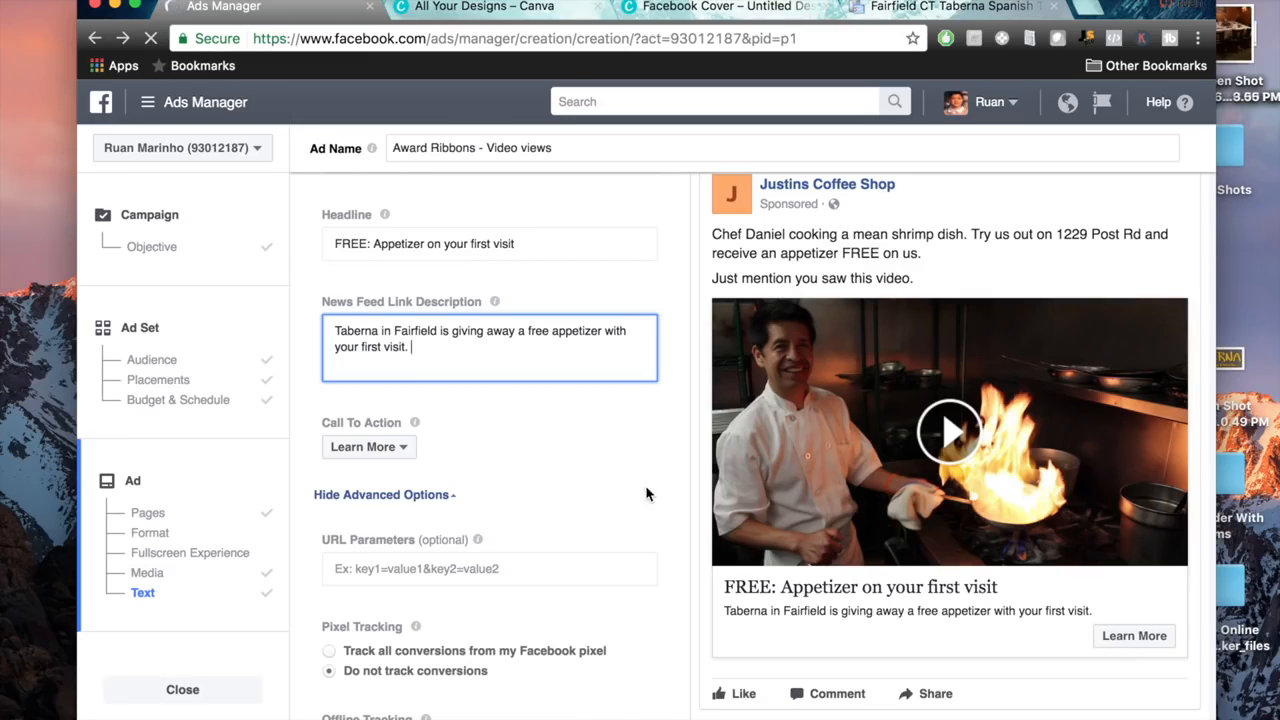
Review the ad preview, the campaign's objective and name, and the ad set's audience, placements, budget and schedule.
{"action": "scroll", "coordinate": [646, 494], "scroll_direction": "down", "scroll_amount": 4}
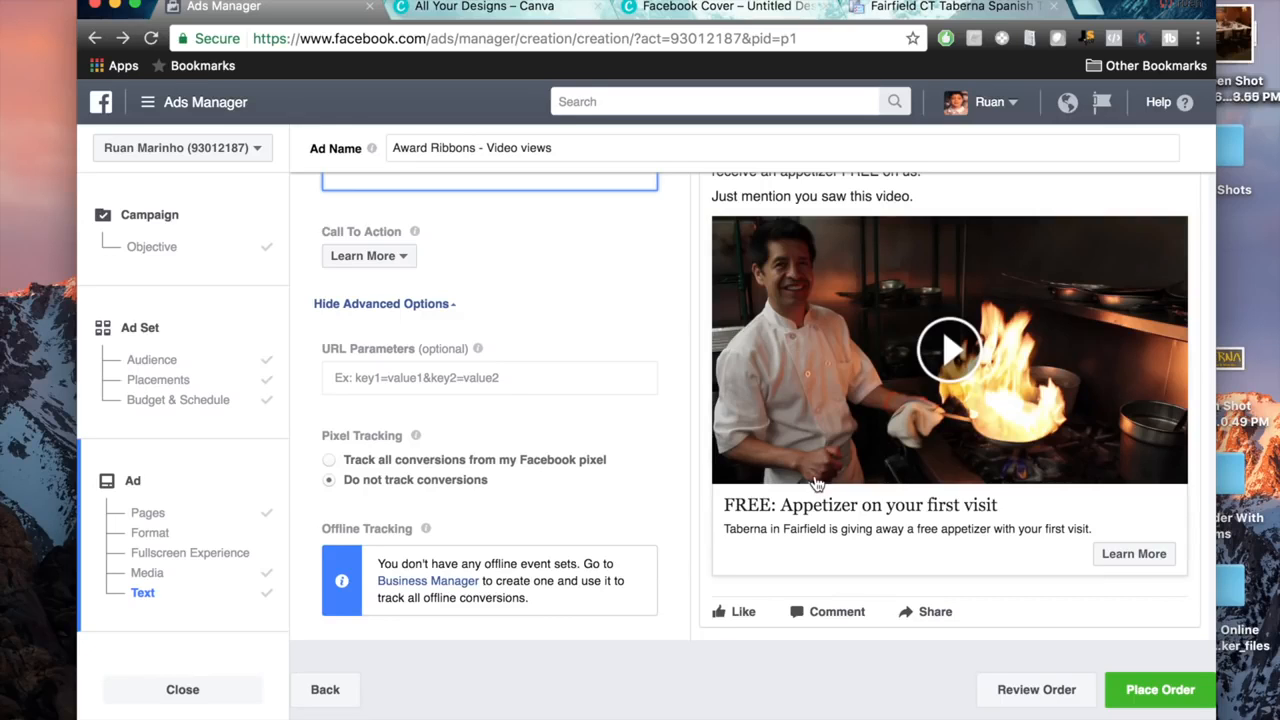
{"action": "scroll", "coordinate": [817, 483], "scroll_direction": "up", "scroll_amount": 10}
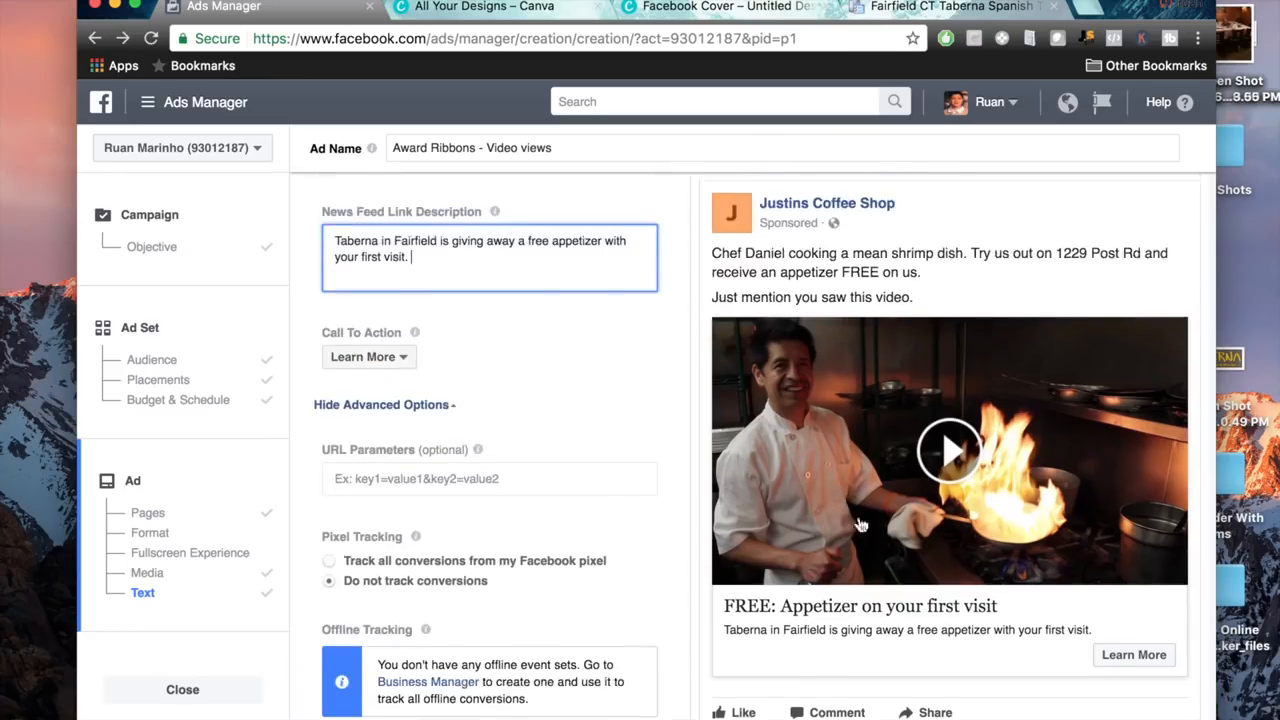
{"action": "scroll", "coordinate": [863, 540], "scroll_direction": "down", "scroll_amount": 10}
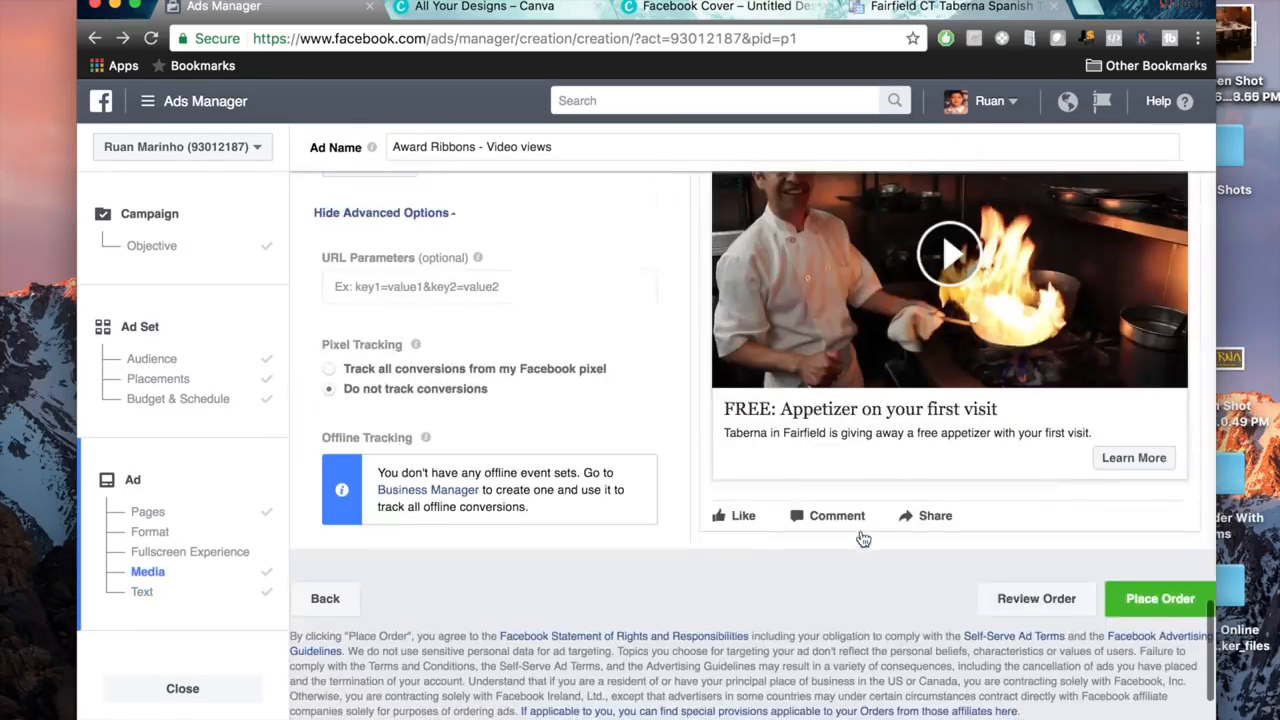
{"action": "left_click", "coordinate": [152, 247]}
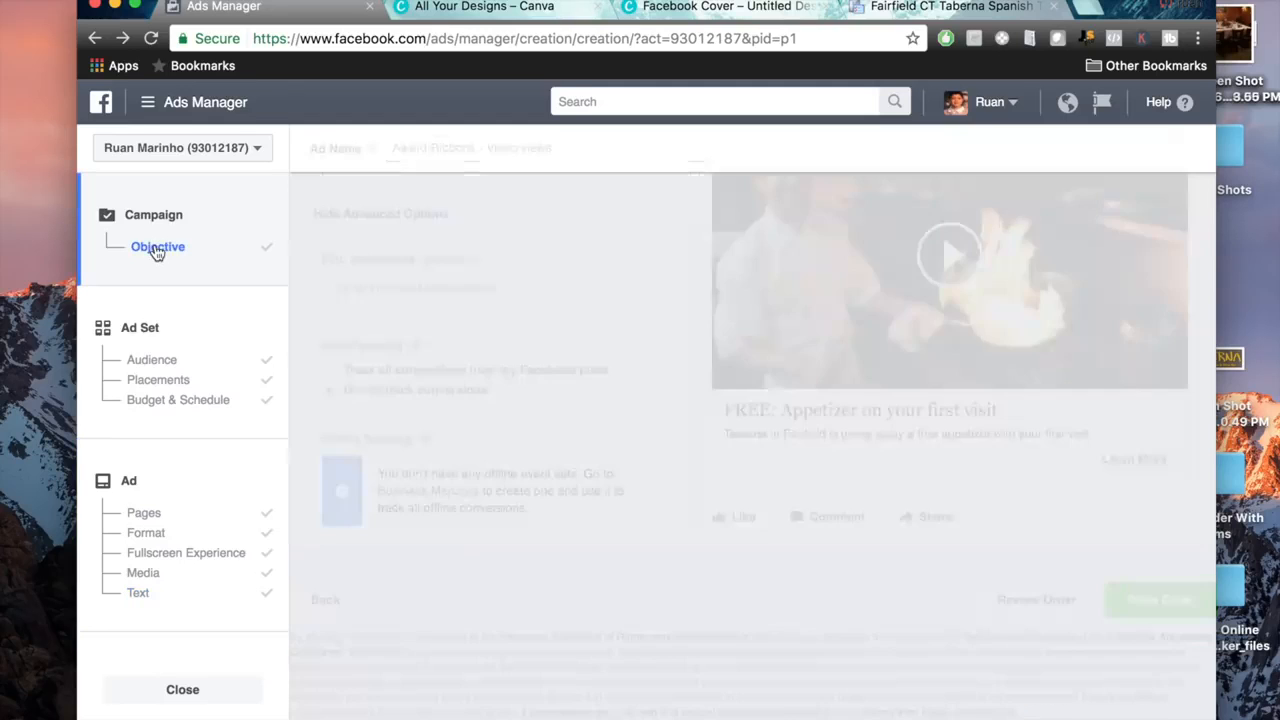
{"action": "scroll", "coordinate": [585, 328], "scroll_direction": "down", "scroll_amount": 3}
{"action": "scroll", "coordinate": [600, 322], "scroll_direction": "up", "scroll_amount": 2}
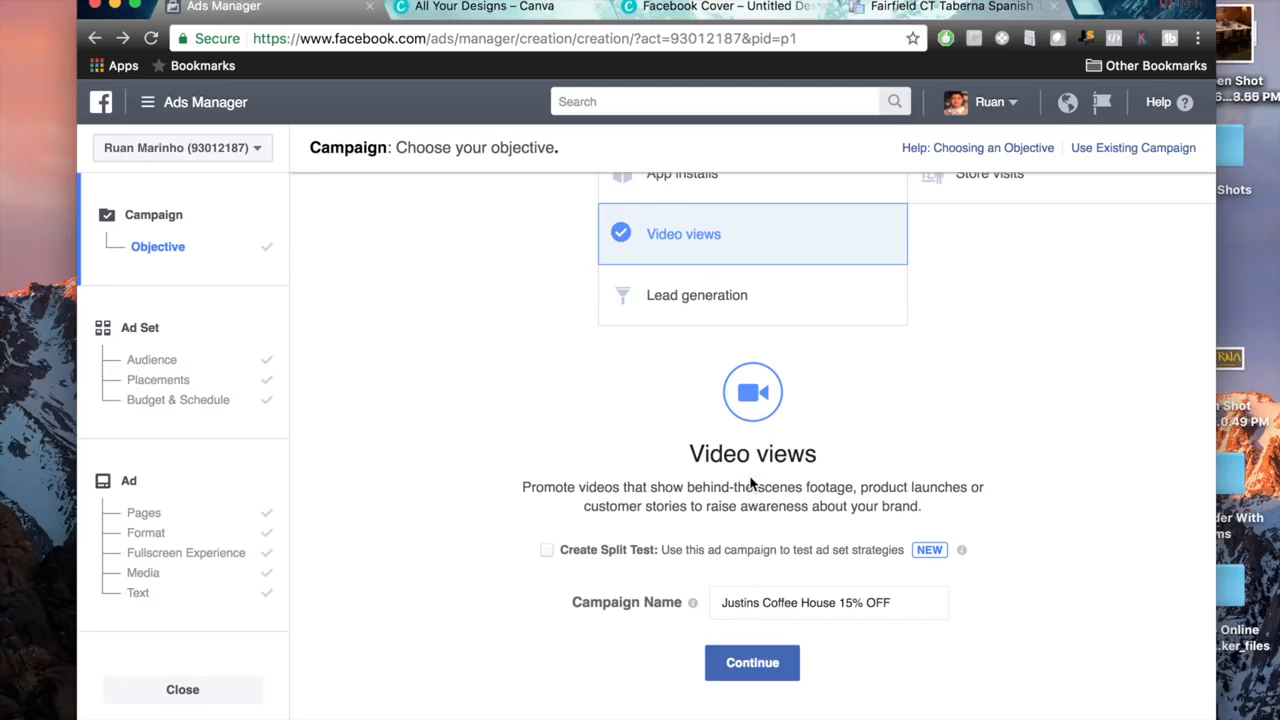
{"action": "left_click", "coordinate": [157, 339]}
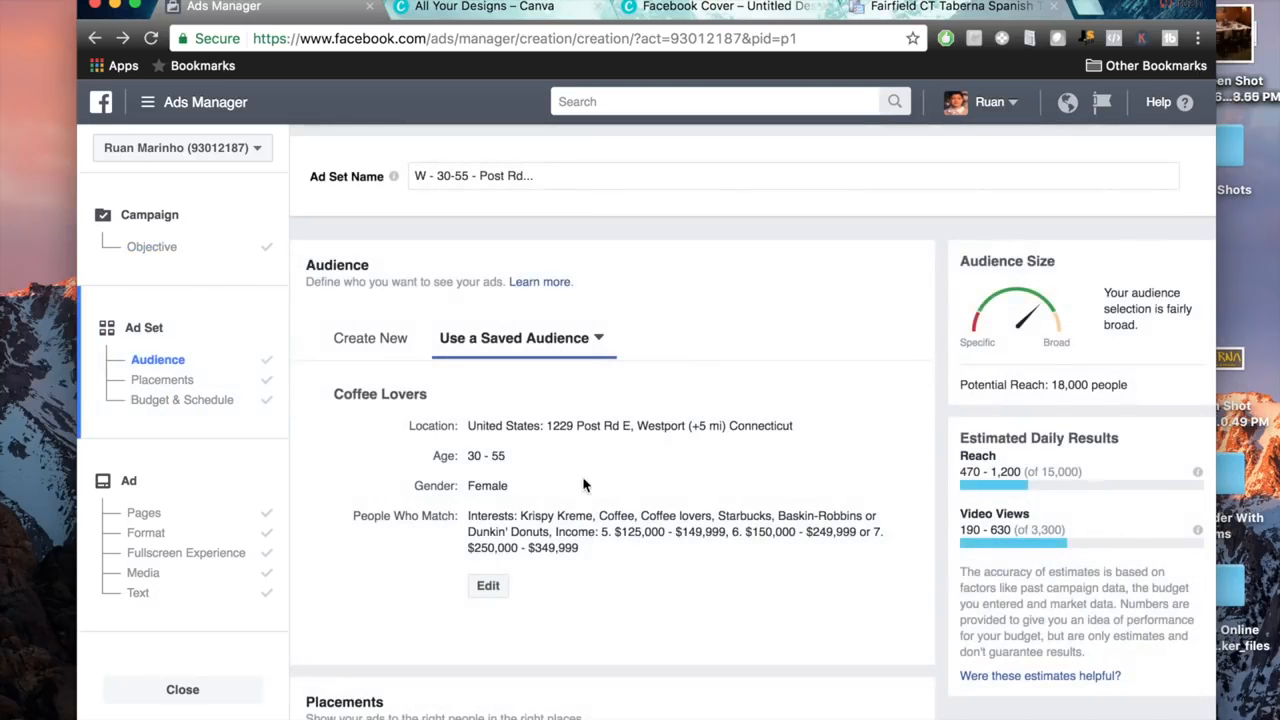
{"action": "scroll", "coordinate": [830, 508], "scroll_direction": "down", "scroll_amount": 1}
{"action": "left_click_drag", "start_coordinate": [652, 514], "coordinate": [428, 436]}
{"action": "left_click", "coordinate": [843, 677]}
{"action": "scroll", "coordinate": [843, 640], "scroll_direction": "down", "scroll_amount": 5}
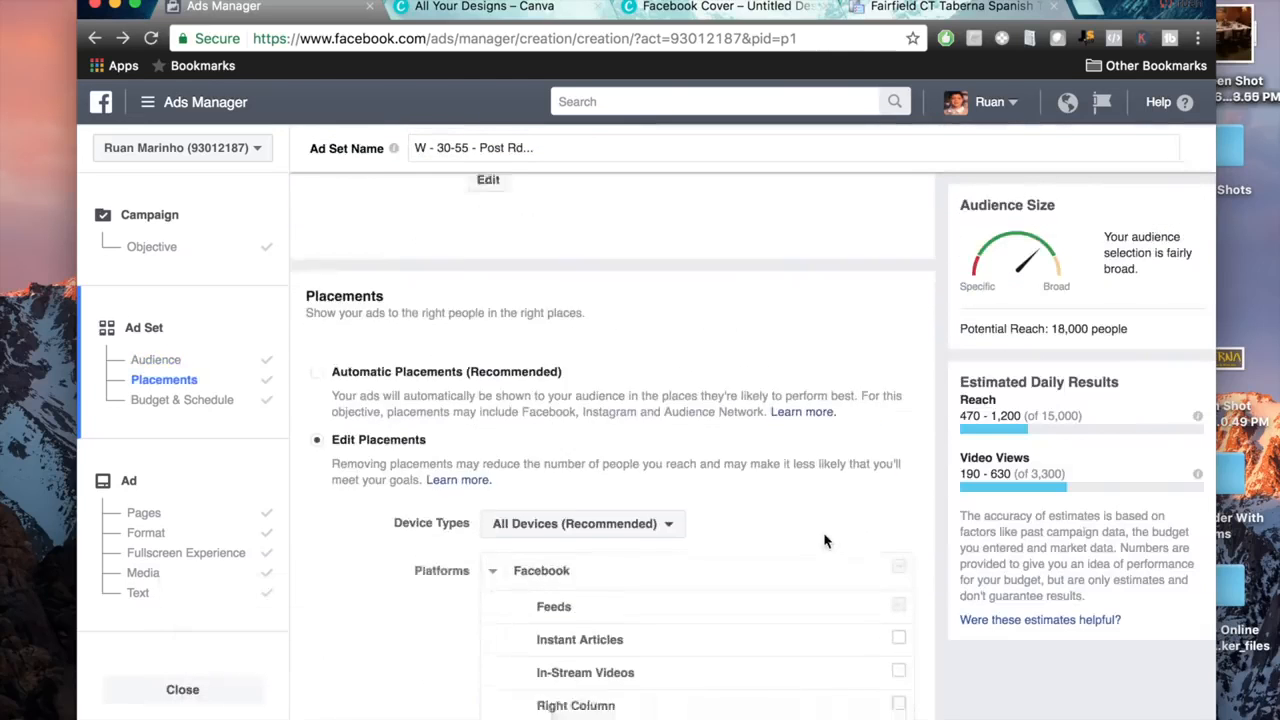
{"action": "scroll", "coordinate": [825, 541], "scroll_direction": "down", "scroll_amount": 3}
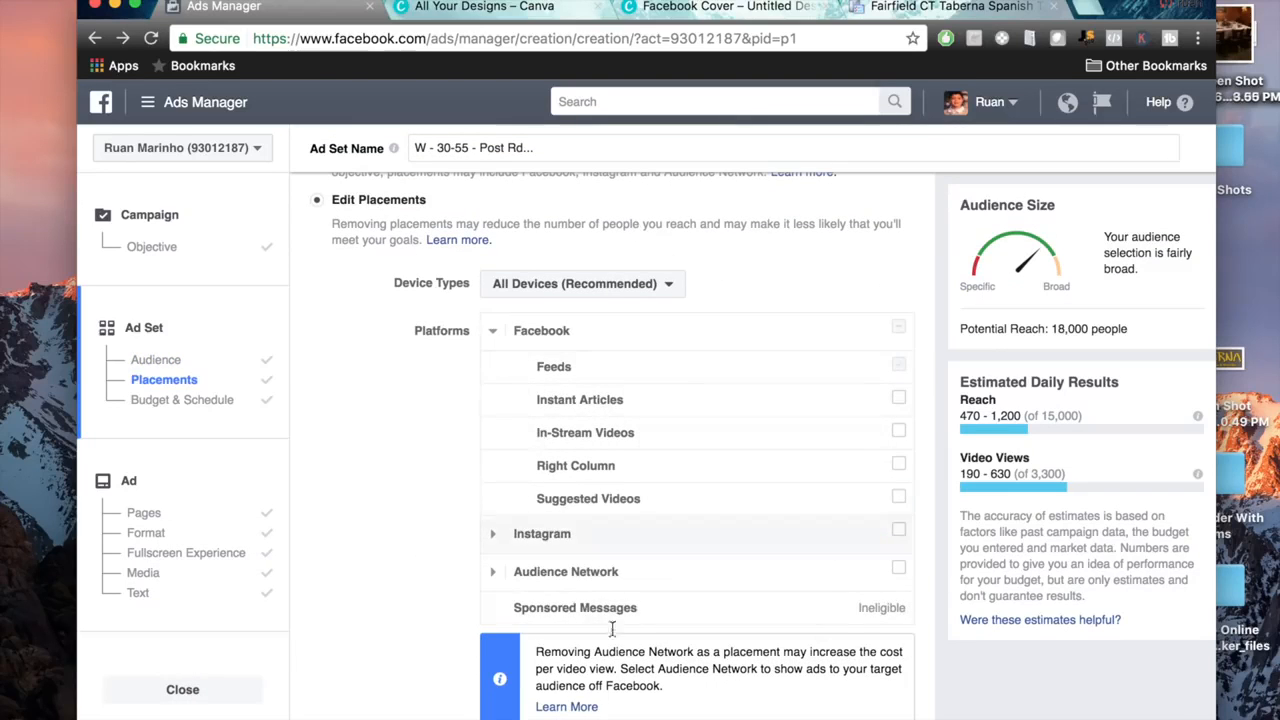
{"action": "scroll", "coordinate": [326, 568], "scroll_direction": "down", "scroll_amount": 7}
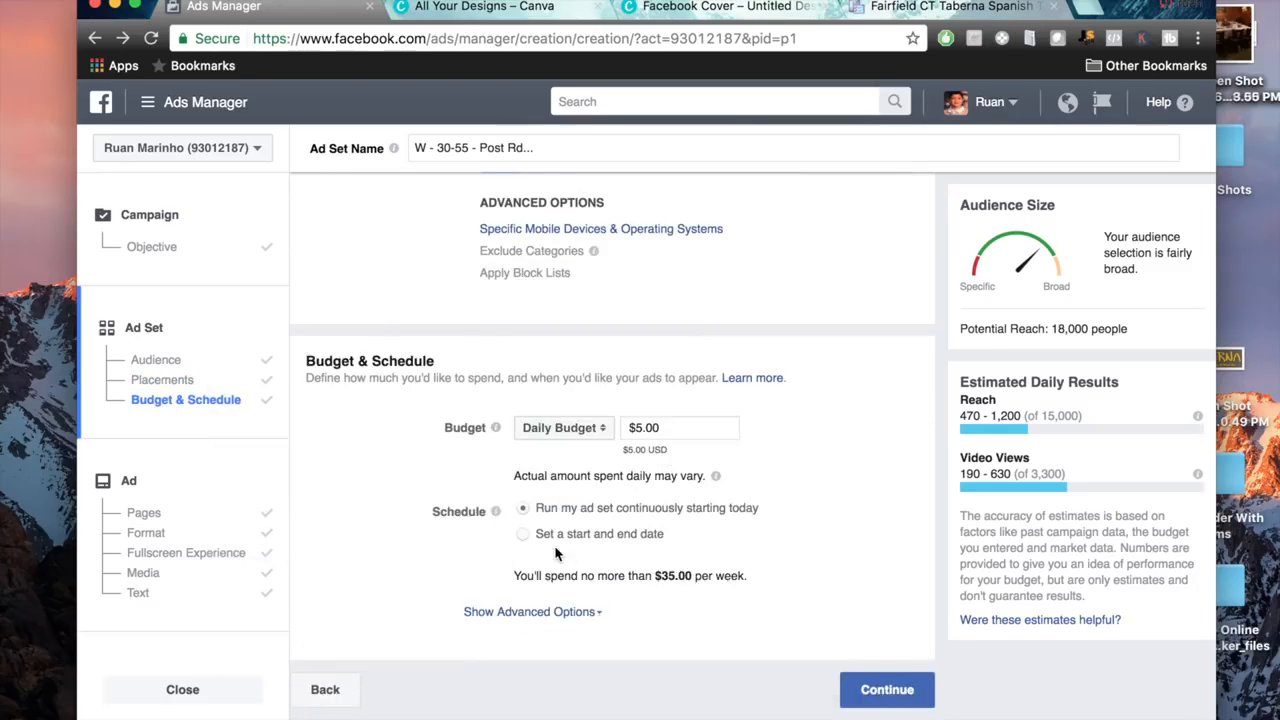
Check the ad's connected Page, keeping Justins Coffee Shop, and place the order for the campaign.
{"action": "left_click", "coordinate": [134, 489]}
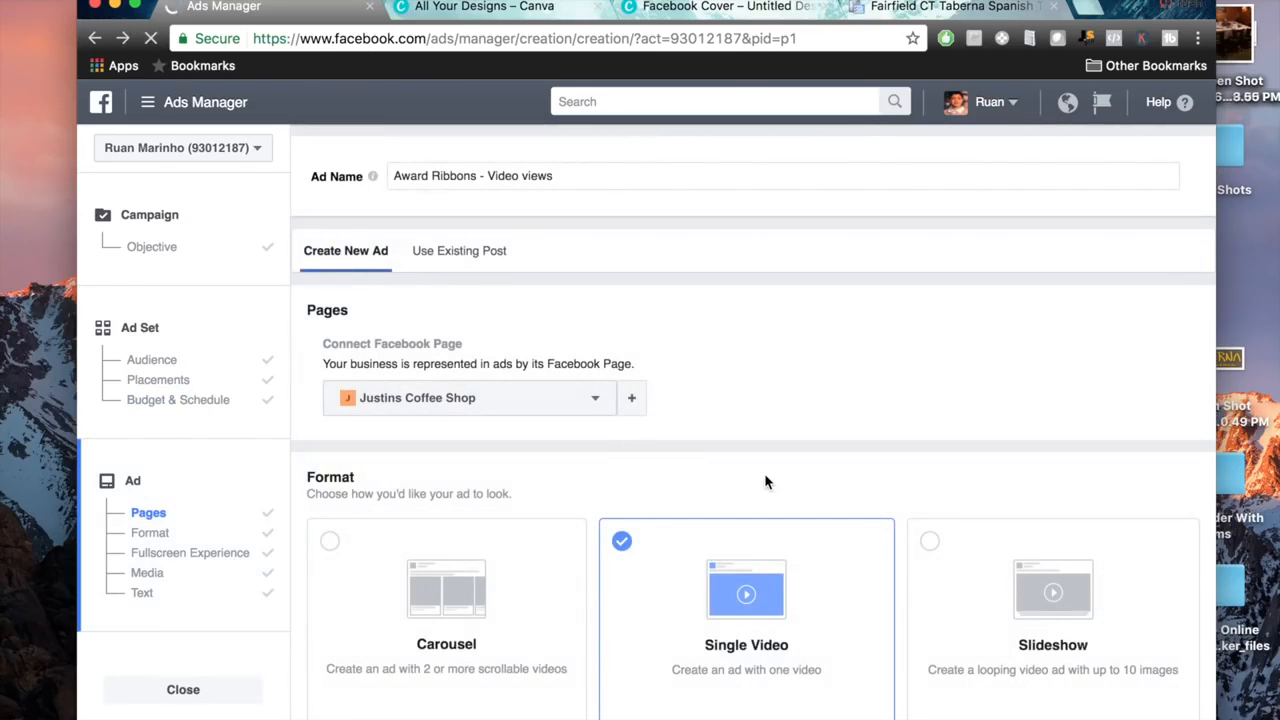
{"action": "left_click", "coordinate": [578, 410]}
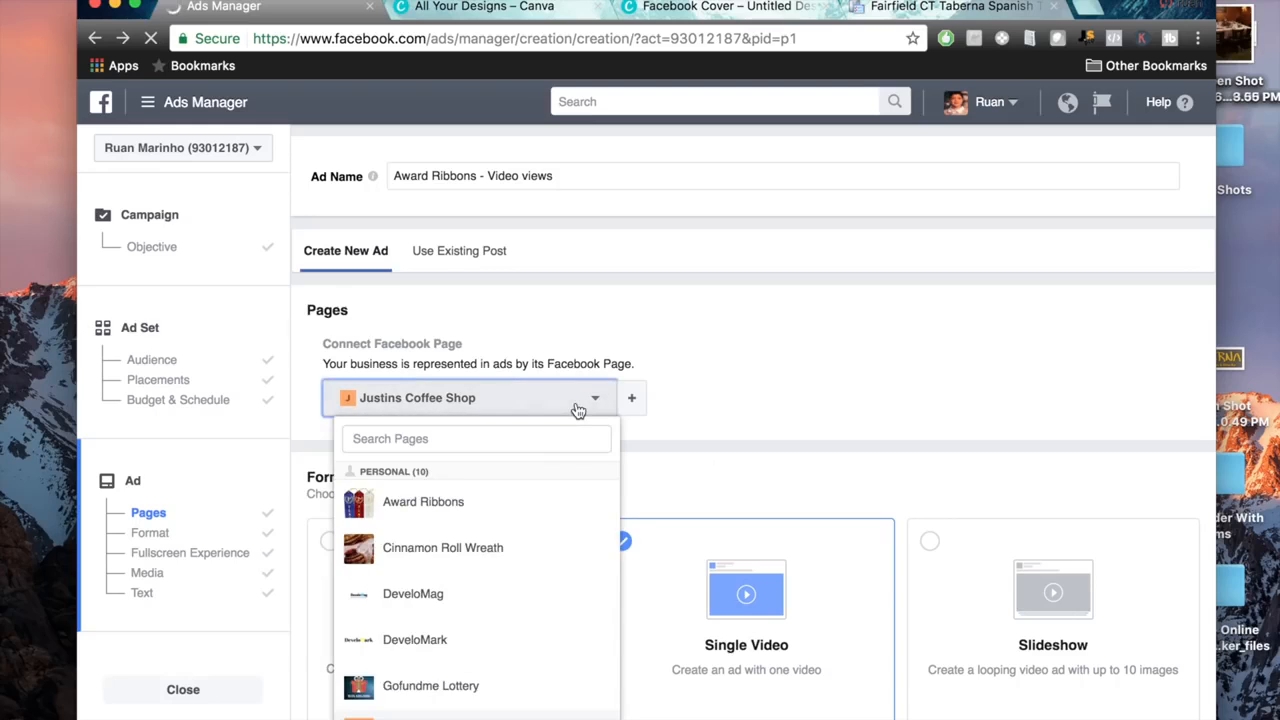
{"action": "scroll", "coordinate": [563, 589], "scroll_direction": "down", "scroll_amount": 3}
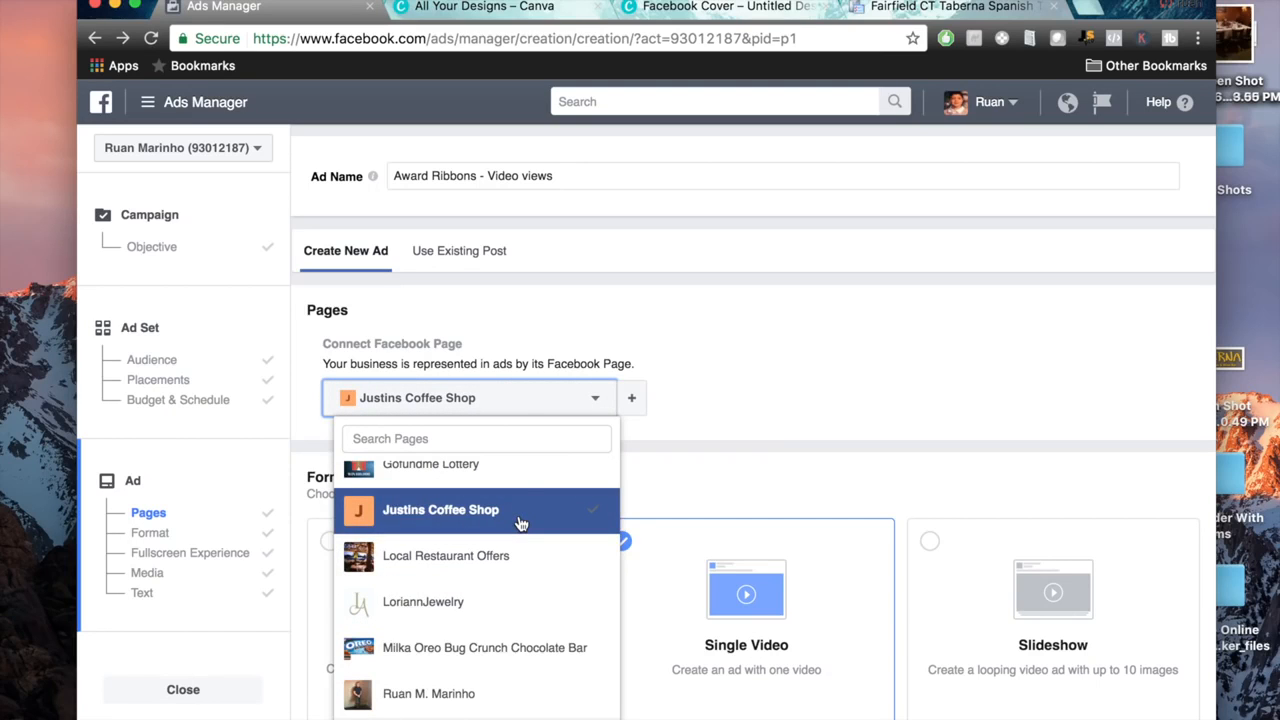
{"action": "left_click", "coordinate": [893, 393]}
{"action": "scroll", "coordinate": [817, 466], "scroll_direction": "down", "scroll_amount": 5}
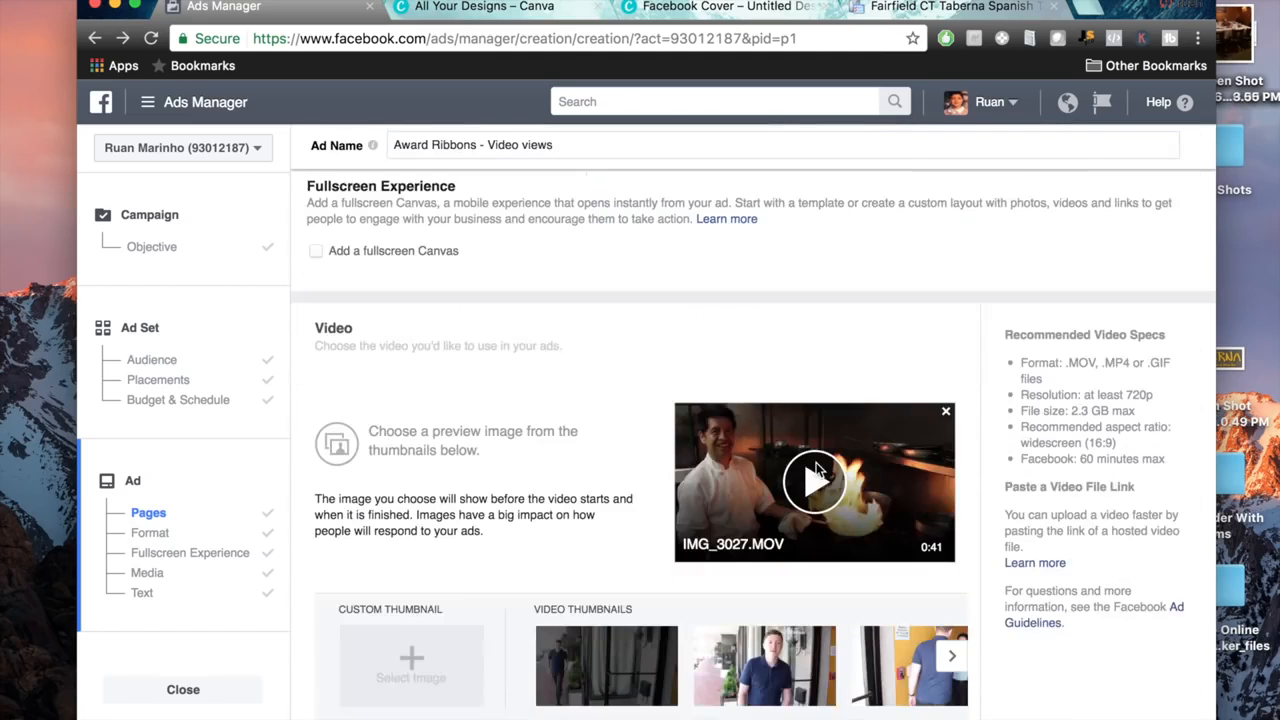
{"action": "scroll", "coordinate": [816, 464], "scroll_direction": "down", "scroll_amount": 10}
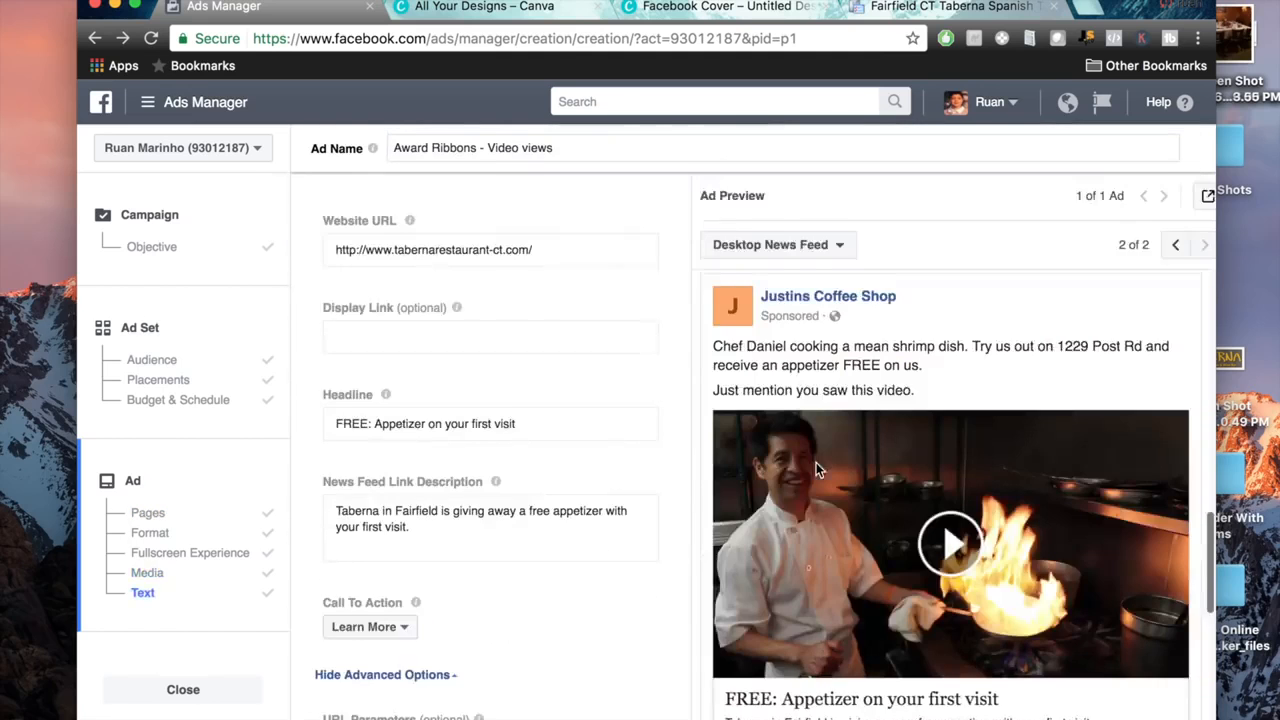
{"action": "scroll", "coordinate": [816, 462], "scroll_direction": "down", "scroll_amount": 5}
{"action": "left_click", "coordinate": [1166, 598]}
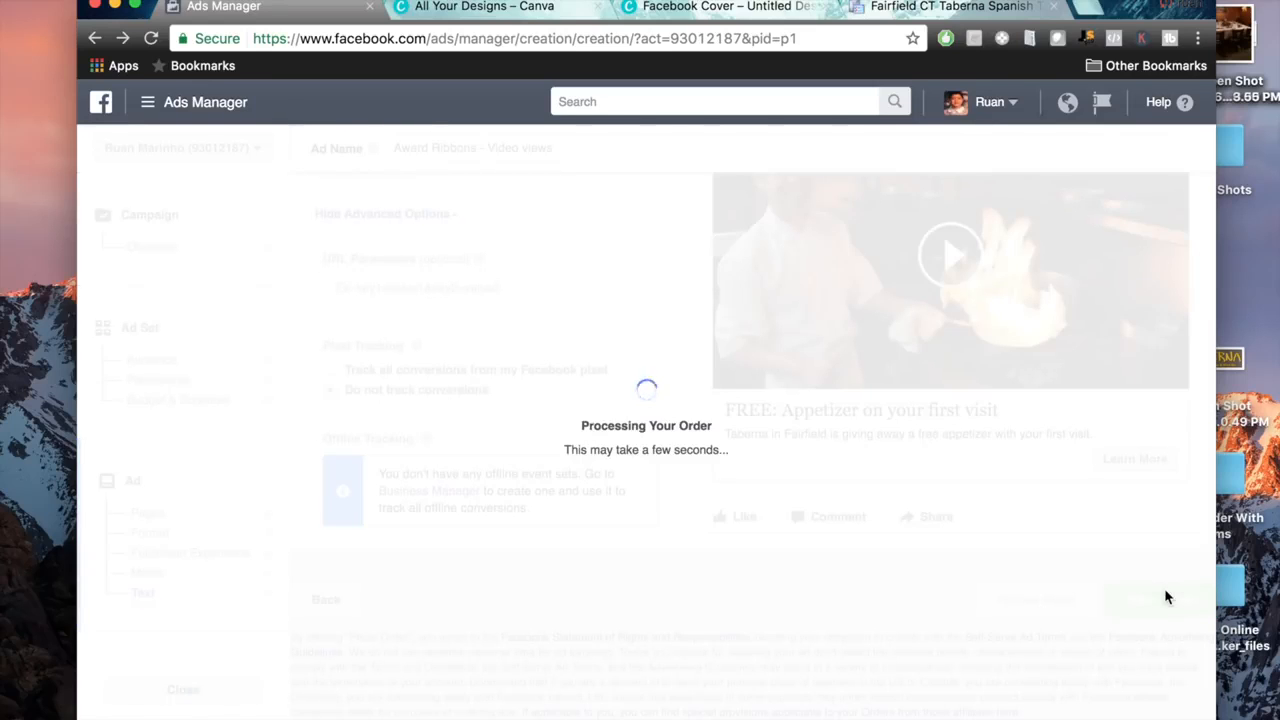